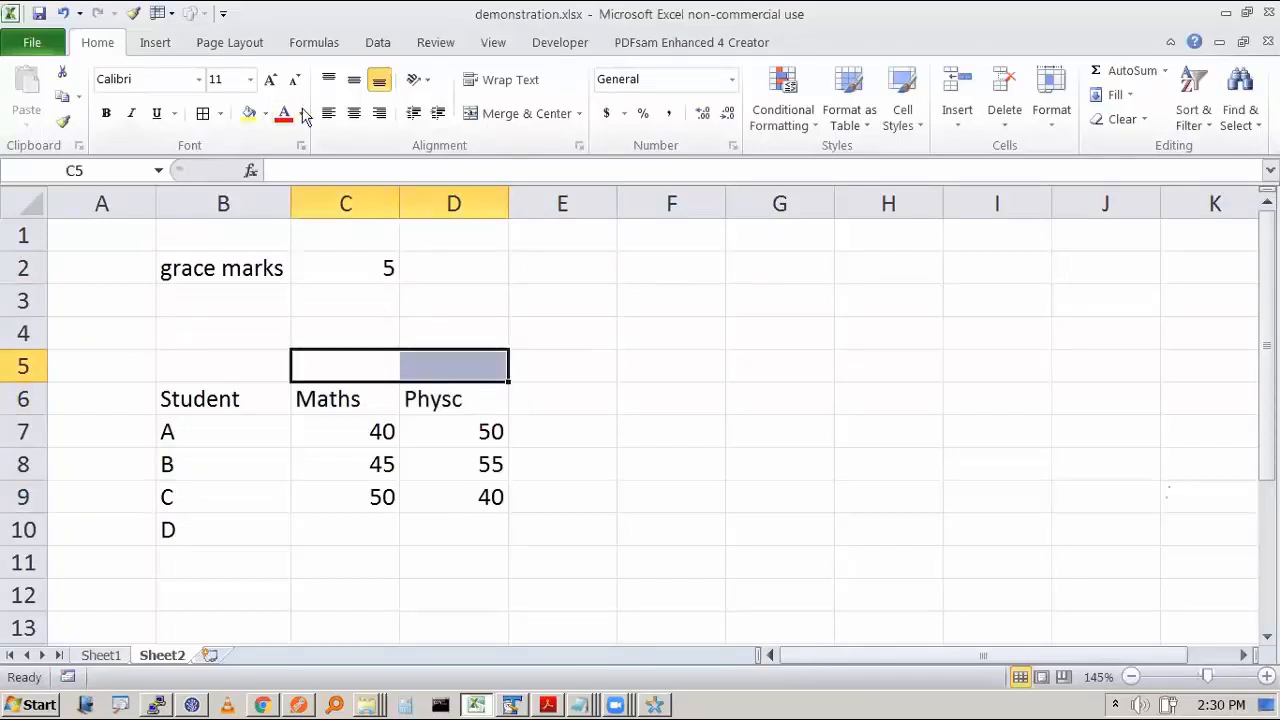
# Merge and center cells C5:D5 and enter the heading "Old Marks" in them
pyautogui.click(519, 118)
pyautogui.write('Old Marks')
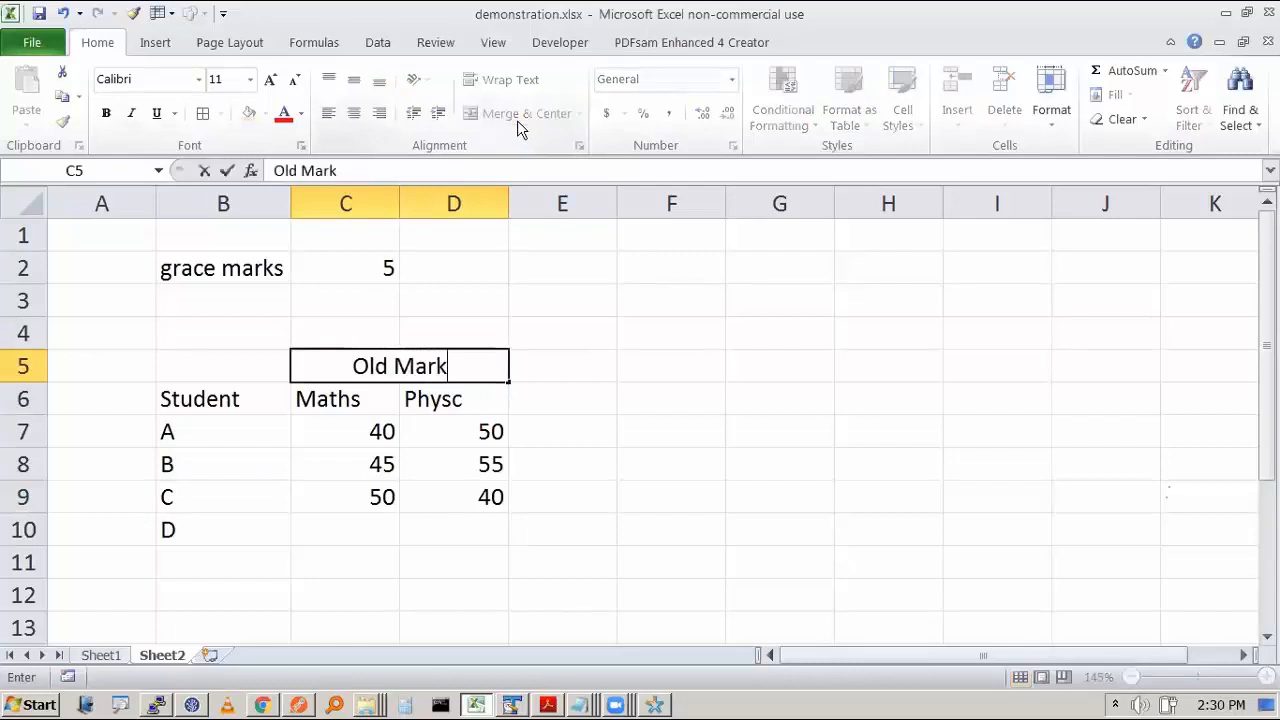
pyautogui.press('Return')
# Copy the Old Marks heading to E5:F5 and change the copy's text to "New Marks"
pyautogui.press('Up')
pyautogui.hotkey('ctrl', 'c')
pyautogui.press('Right')
pyautogui.hotkey('ctrl', 'v')
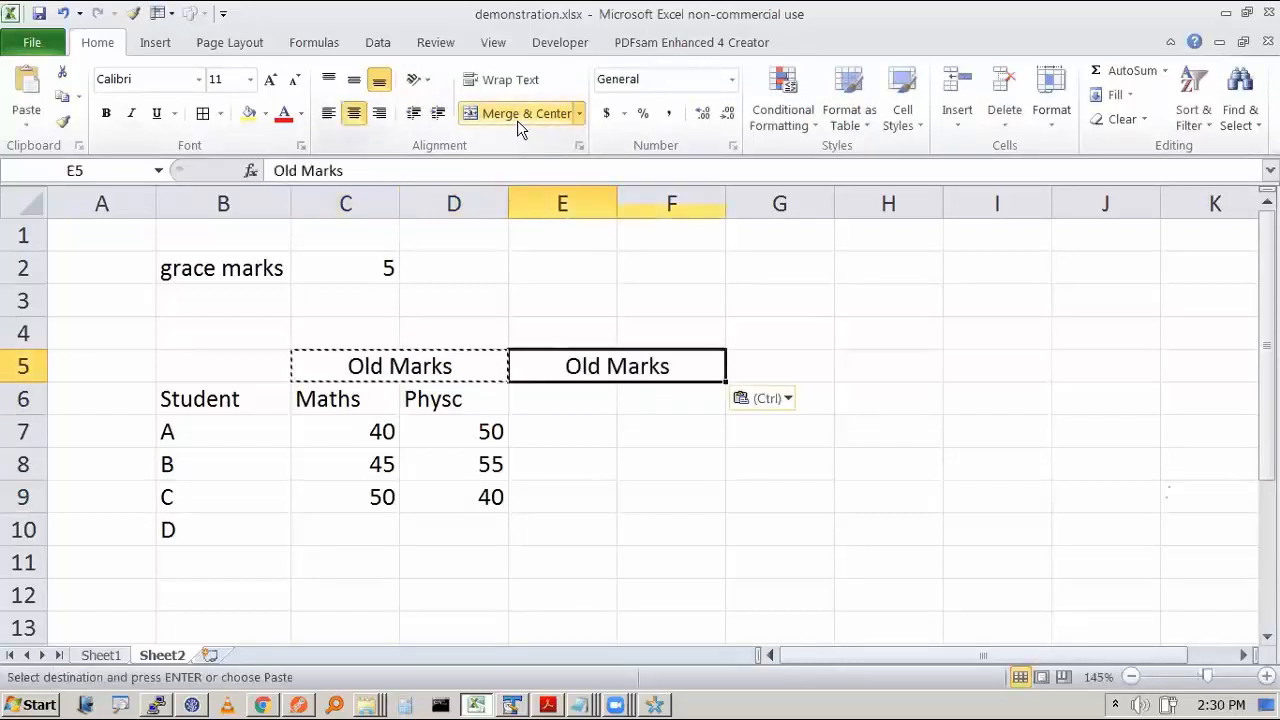
pyautogui.press('Left')
pyautogui.press('Right')
pyautogui.press('F2')
pyautogui.press('Left')
pyautogui.press('Left')
pyautogui.press('Left')
pyautogui.press('Left')
pyautogui.press('Left')
pyautogui.press('Left')
pyautogui.hotkey('shift', 'Home')
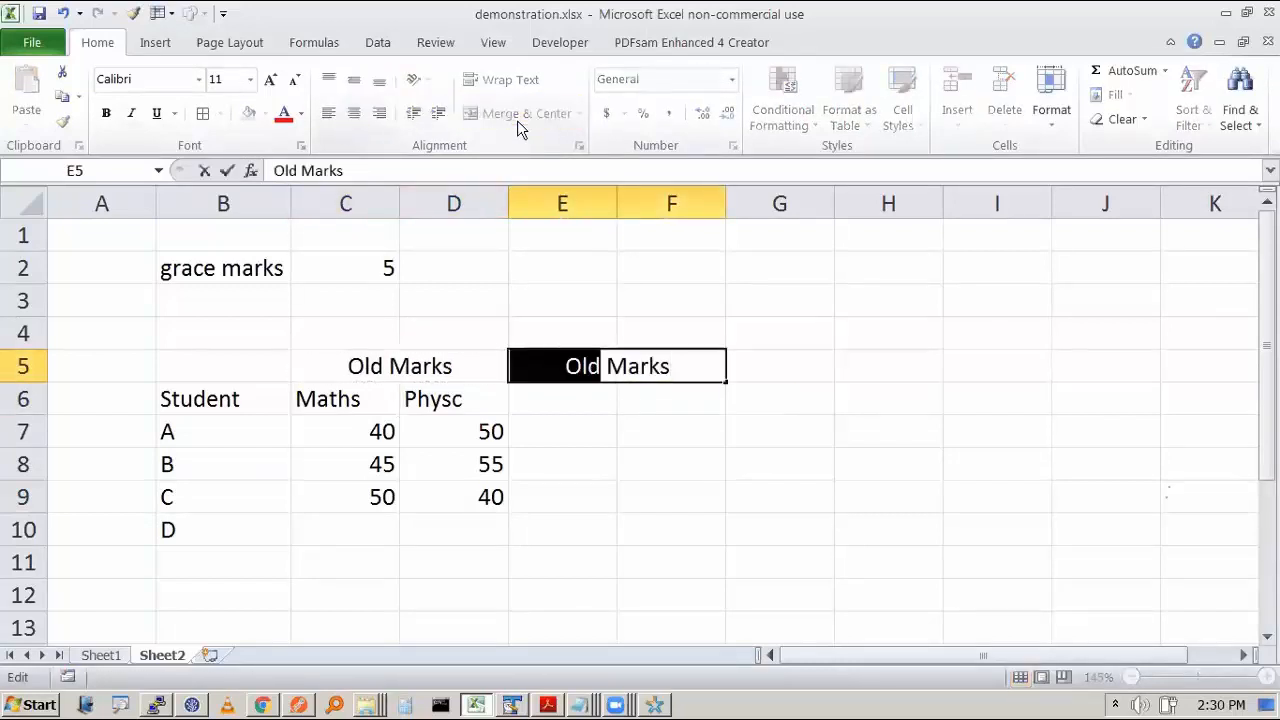
pyautogui.write('New')
pyautogui.press('Return')
# Copy the Maths and Physc subject headings from C6:D6 to E6:F6 under New Marks
pyautogui.press('Left')
pyautogui.press('Left')
pyautogui.hotkey('shift', 'Right')
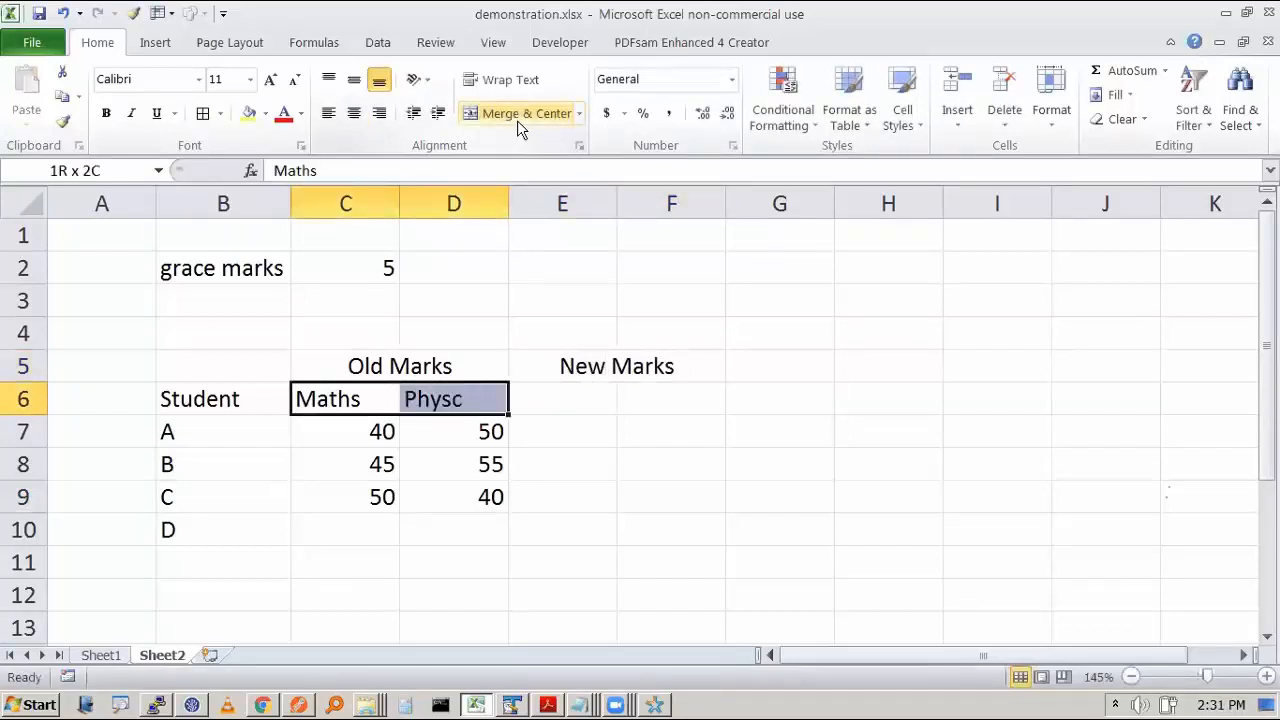
pyautogui.hotkey('ctrl', 'c')
pyautogui.press('Right')
pyautogui.press('Right')
pyautogui.hotkey('ctrl', 'v')
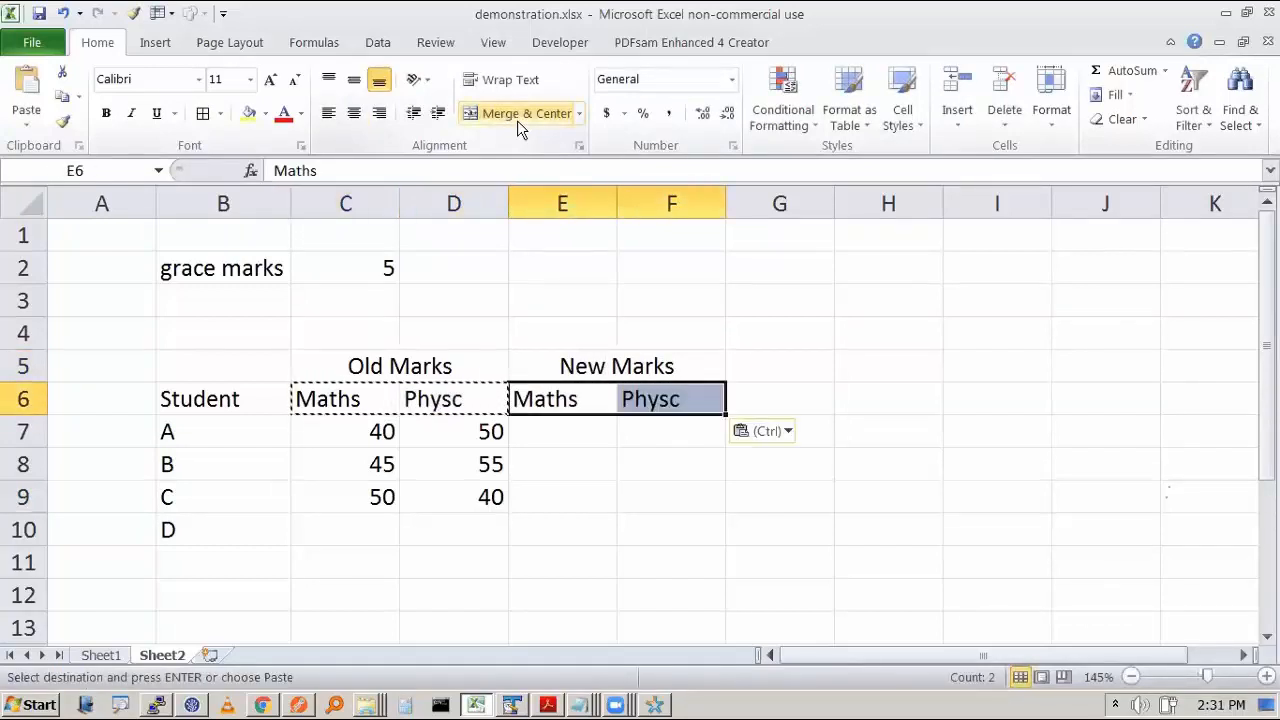
pyautogui.press('Escape')
# Fill the empty New Marks cells E7:F9 with yellow
pyautogui.press('Down')
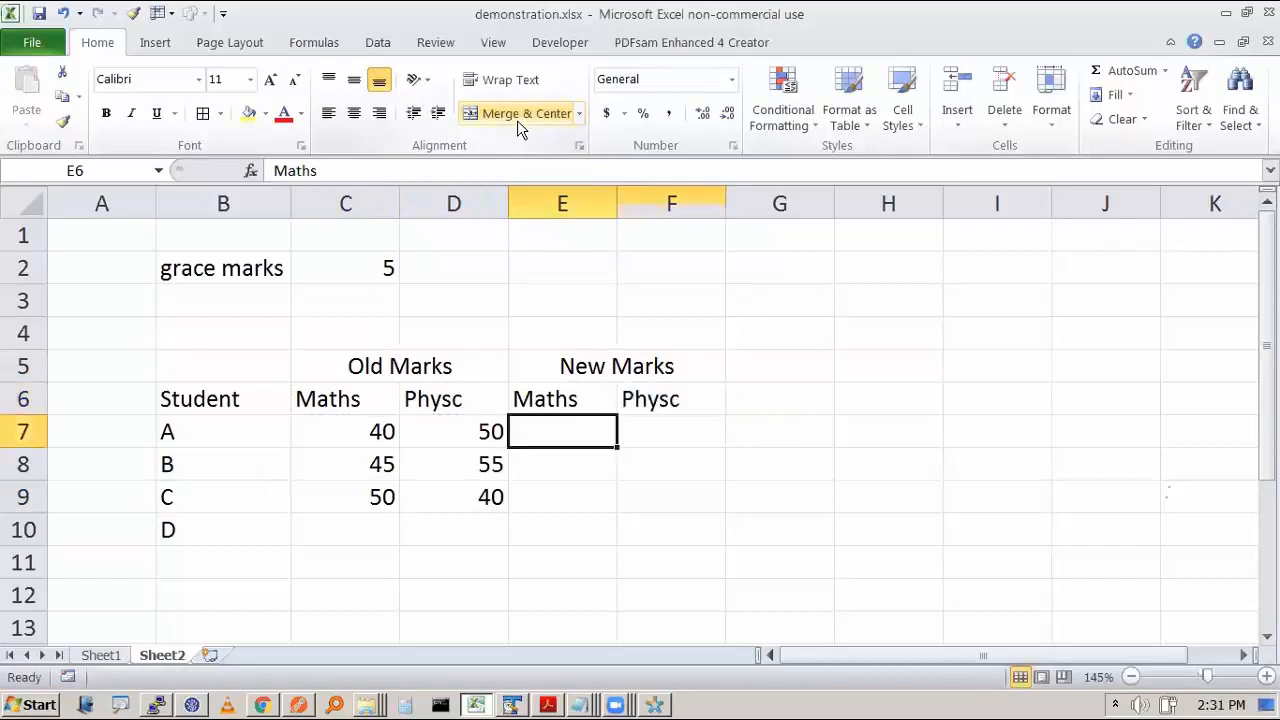
pyautogui.hotkey('shift', 'Down')
pyautogui.hotkey('shift', 'Down')
pyautogui.hotkey('shift', 'Right')
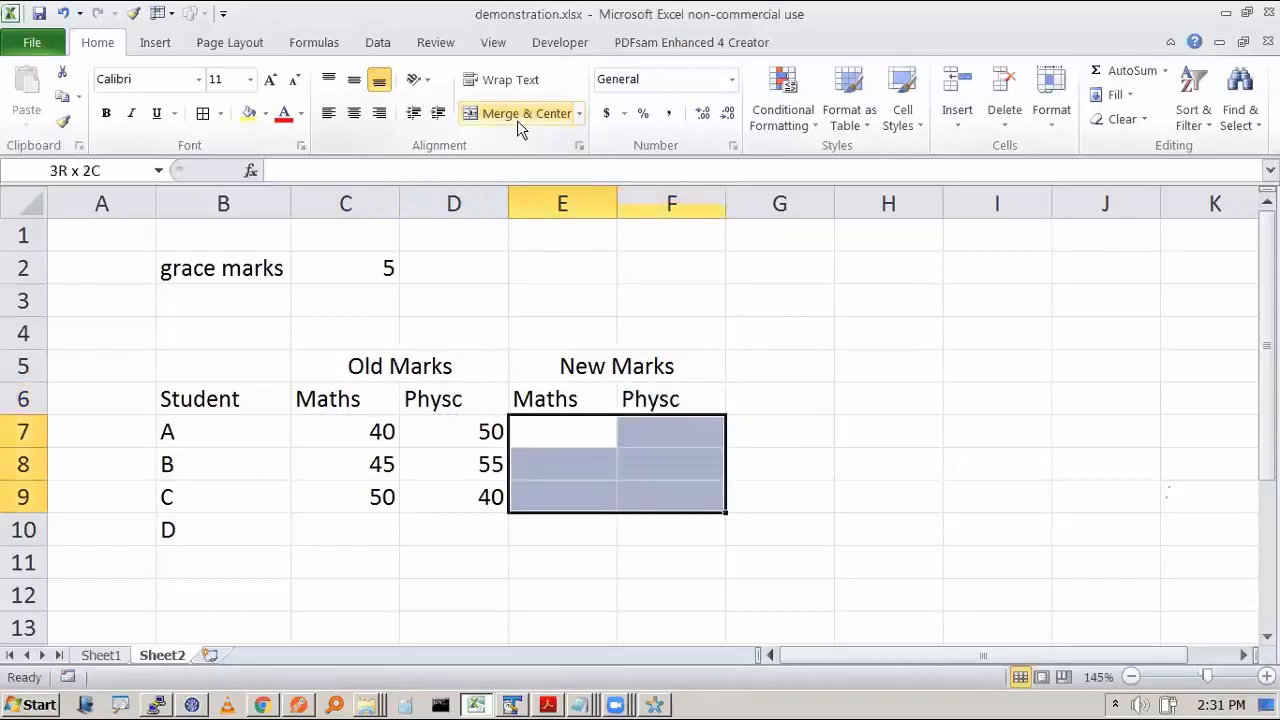
pyautogui.click(249, 113)
pyautogui.click(705, 385)
pyautogui.click(590, 443)
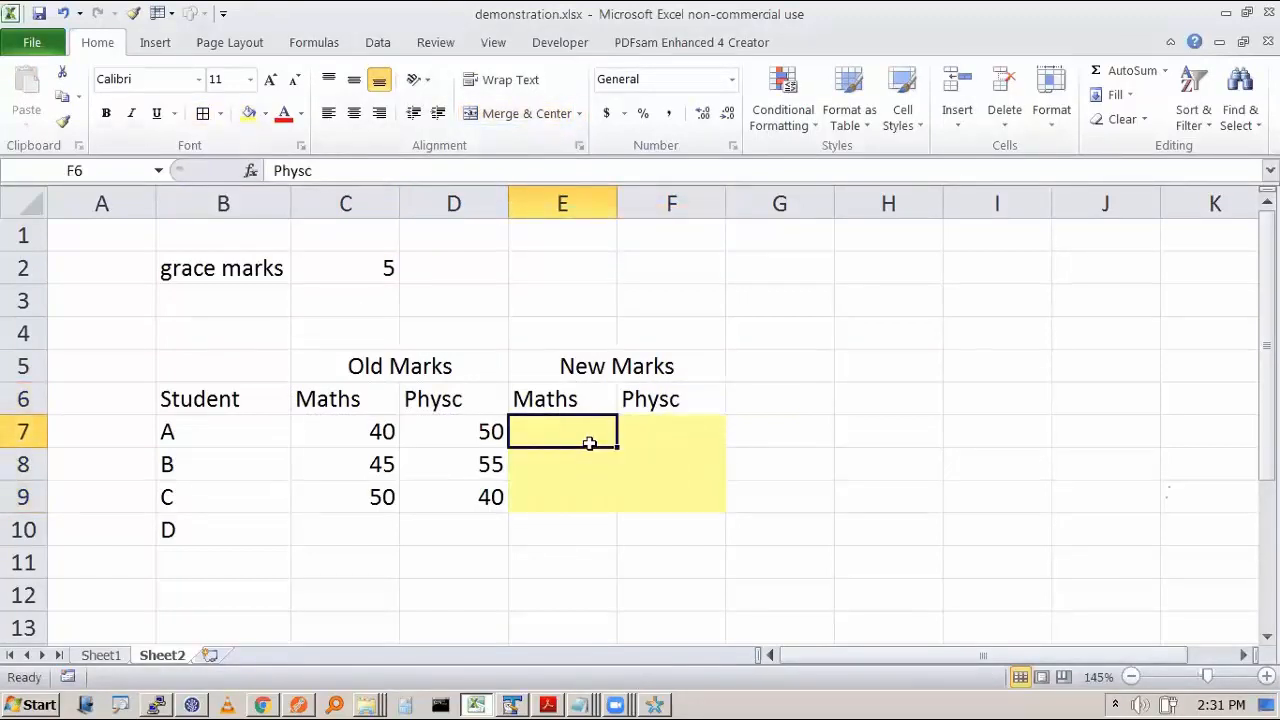
# Go through the grace marks in C2, the students' old Maths and Physc marks, and the corresponding New Marks cells
pyautogui.click(345, 270)
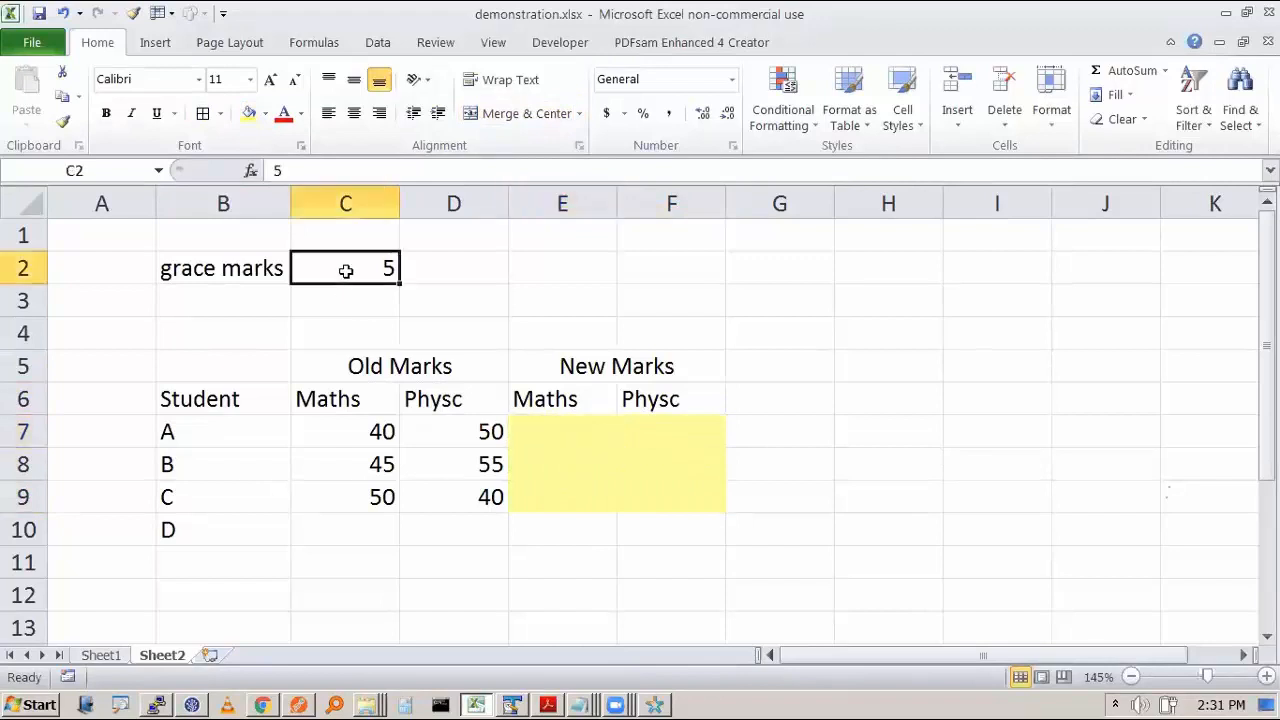
pyautogui.click(503, 422)
pyautogui.click(568, 435)
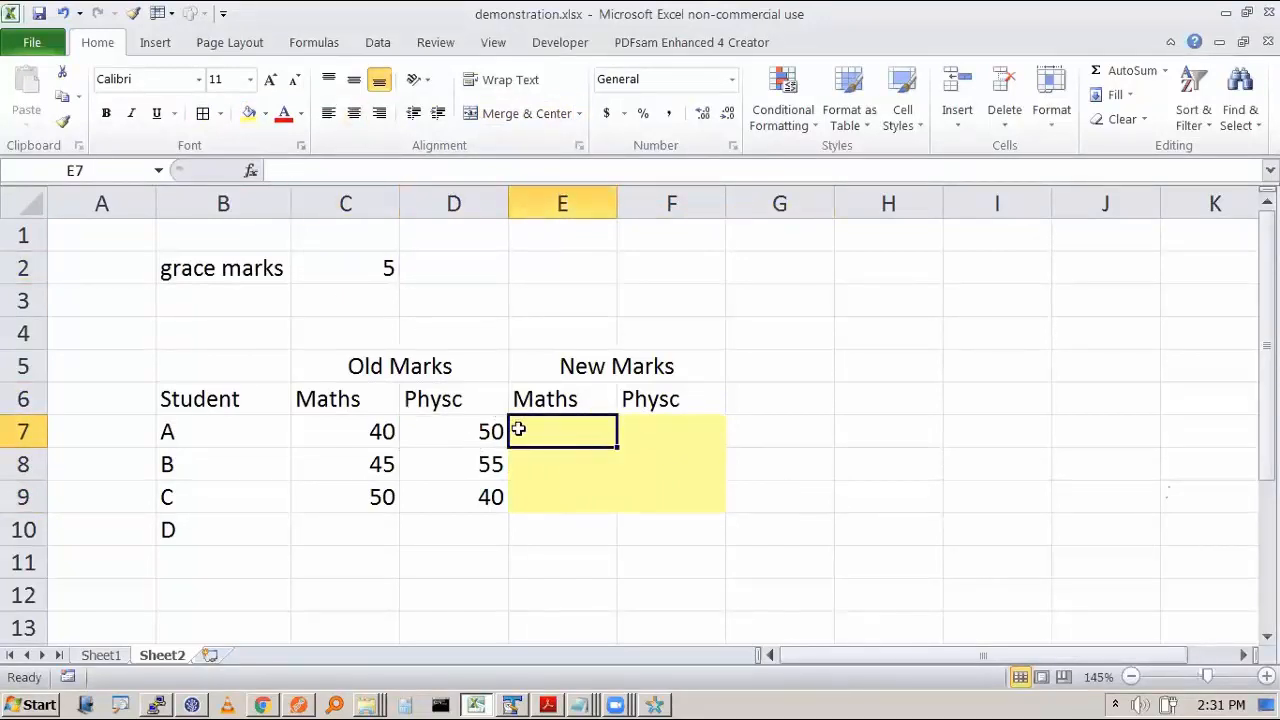
pyautogui.click(388, 437)
pyautogui.click(538, 392)
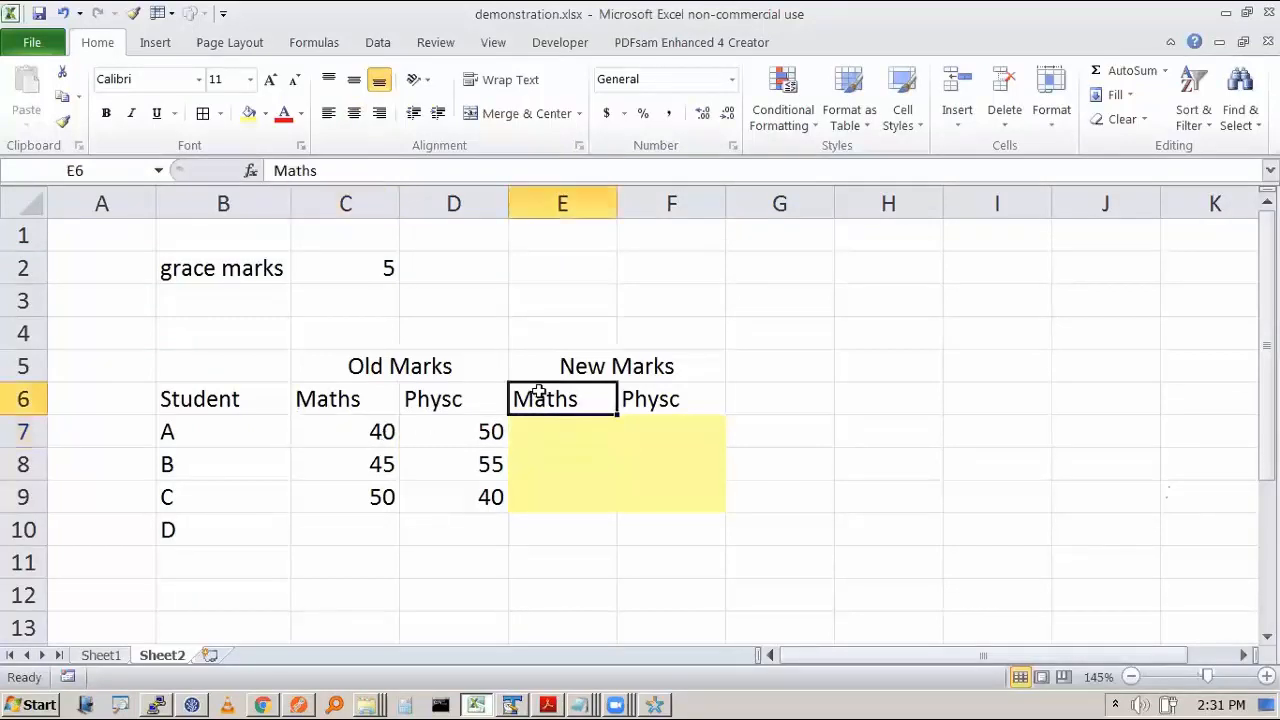
pyautogui.click(376, 434)
pyautogui.click(388, 272)
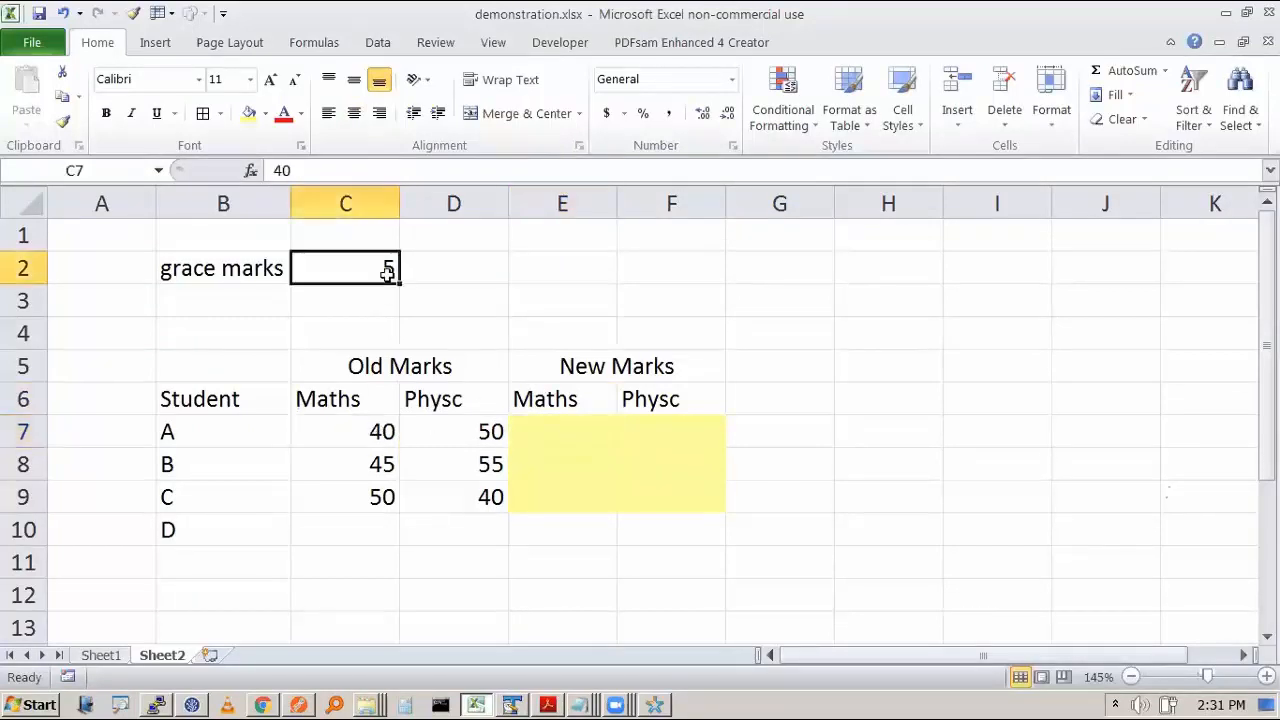
pyautogui.click(572, 432)
pyautogui.click(390, 464)
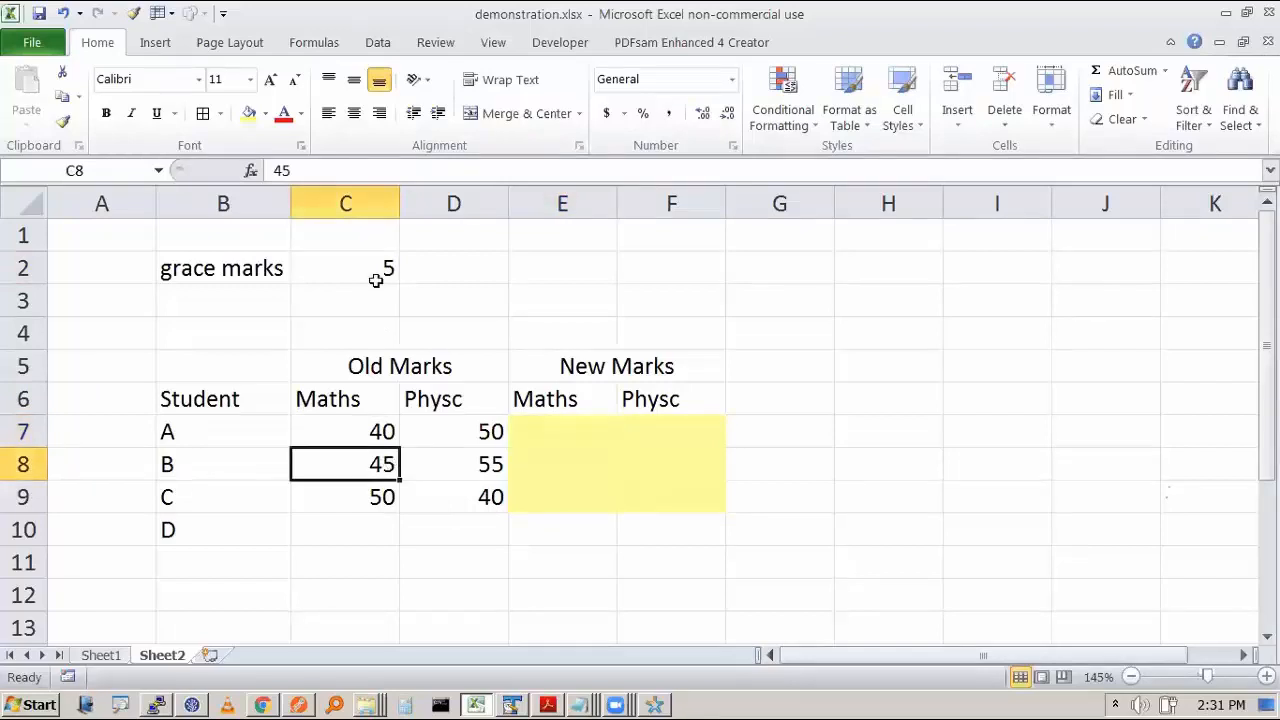
pyautogui.click(378, 280)
pyautogui.click(563, 477)
pyautogui.click(382, 497)
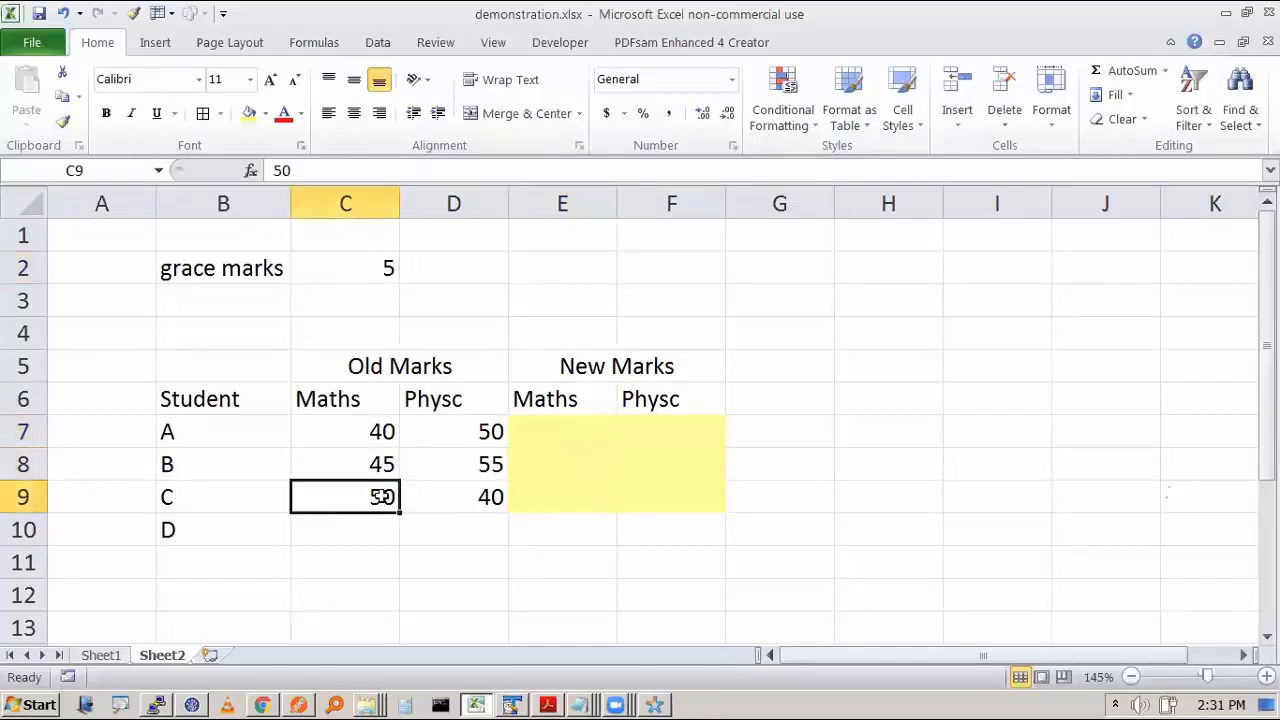
pyautogui.click(386, 268)
pyautogui.click(554, 499)
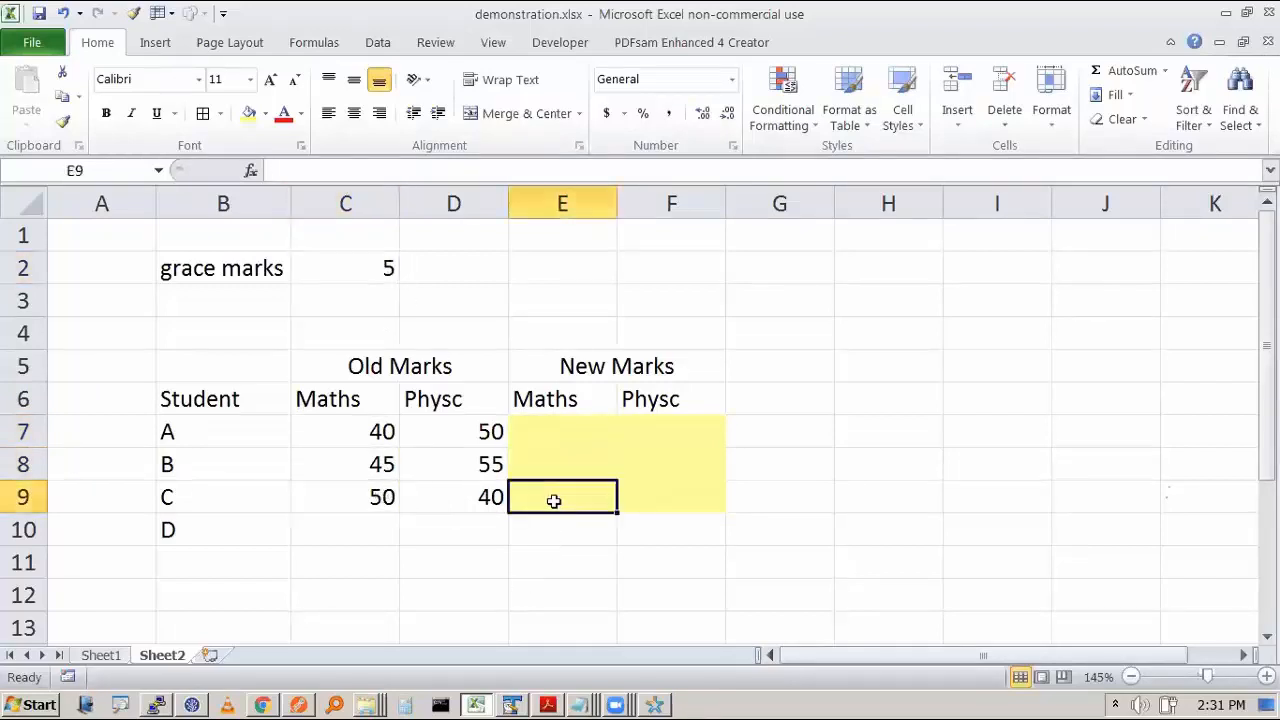
pyautogui.click(487, 430)
pyautogui.click(376, 278)
pyautogui.click(642, 436)
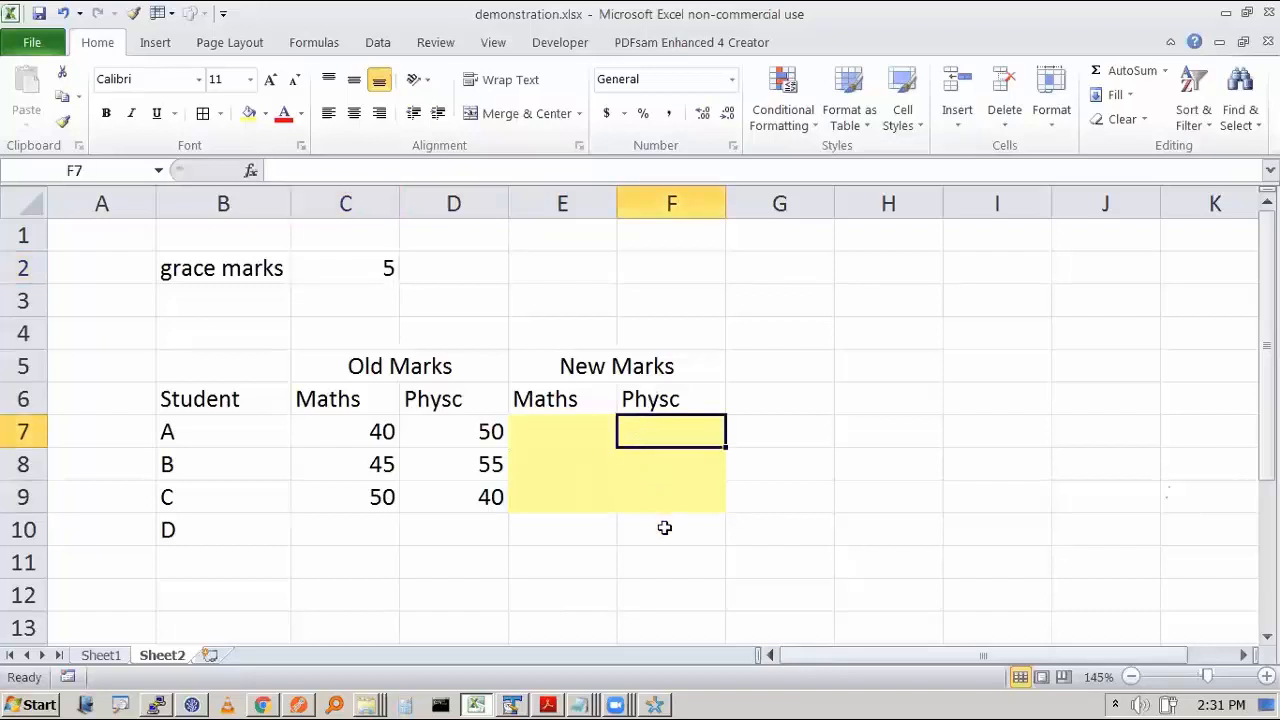
pyautogui.click(664, 527)
pyautogui.click(560, 430)
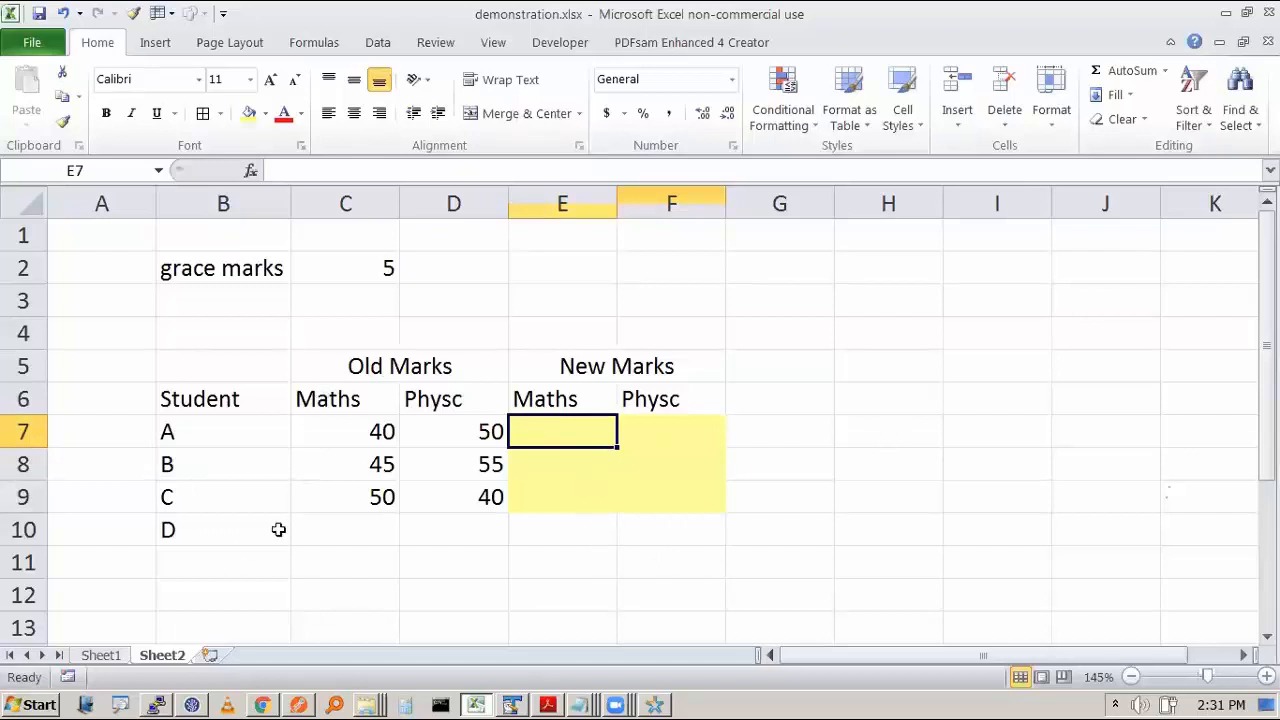
# Delete the student D entry from cell B10
pyautogui.click(190, 545)
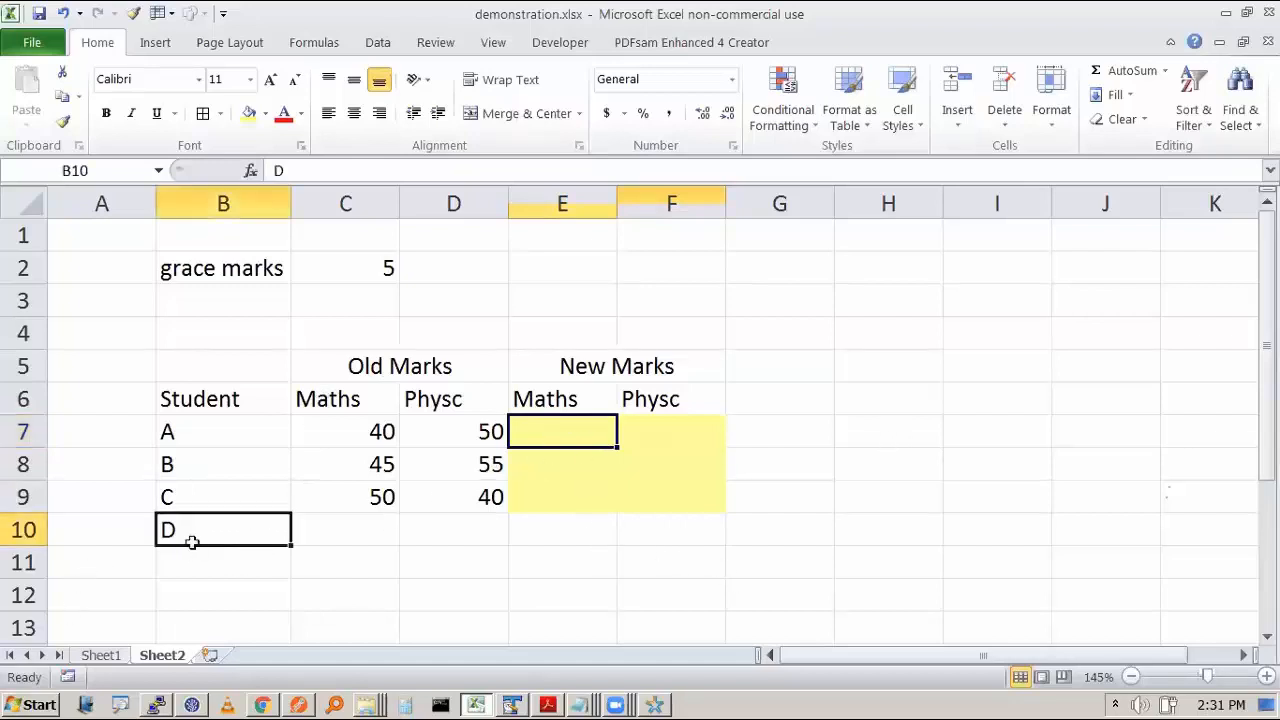
# Enter the formula =C7+C2 in E7 and fill it down to E9
pyautogui.click(527, 432)
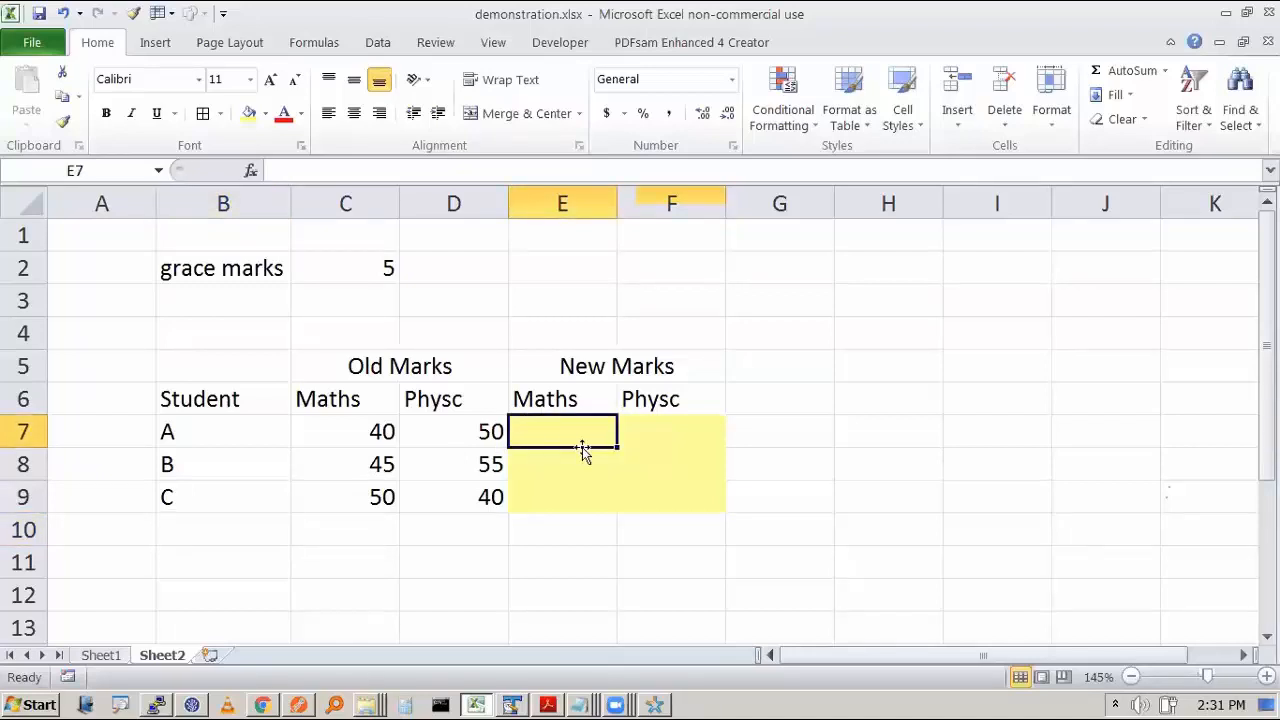
pyautogui.write('=')
pyautogui.press('Left')
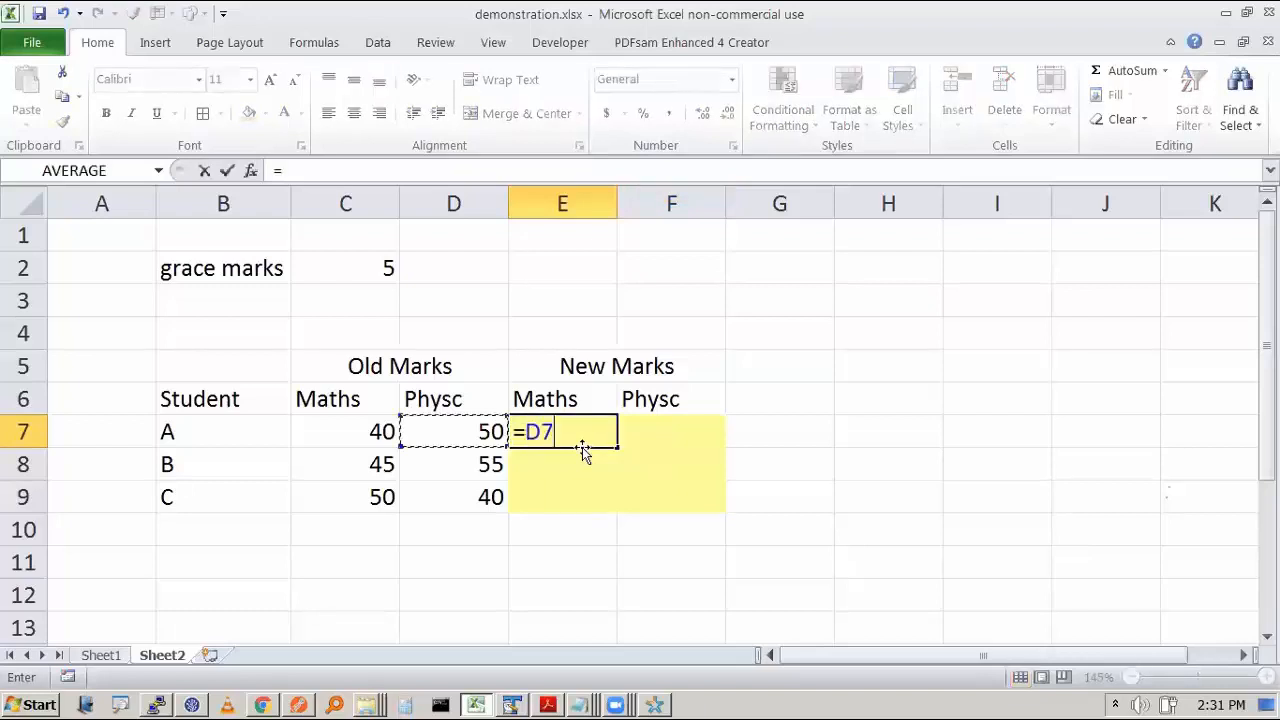
pyautogui.press('Left')
pyautogui.write('+')
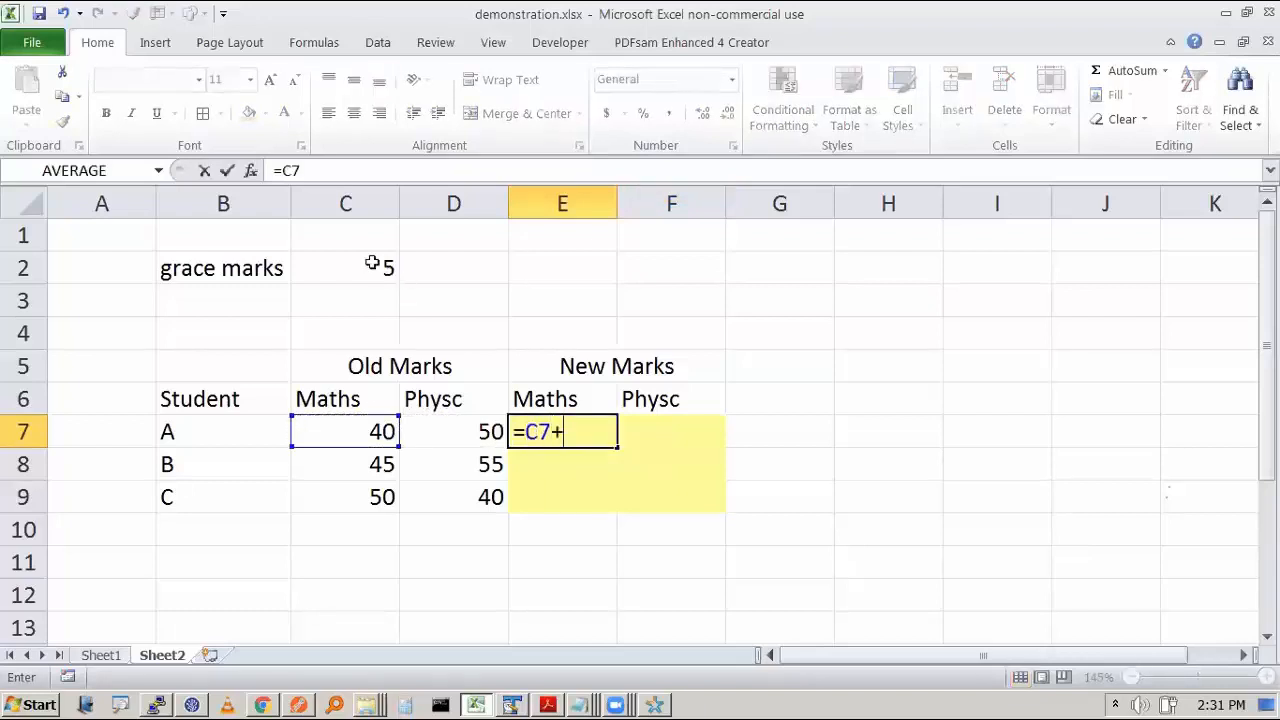
pyautogui.click(372, 263)
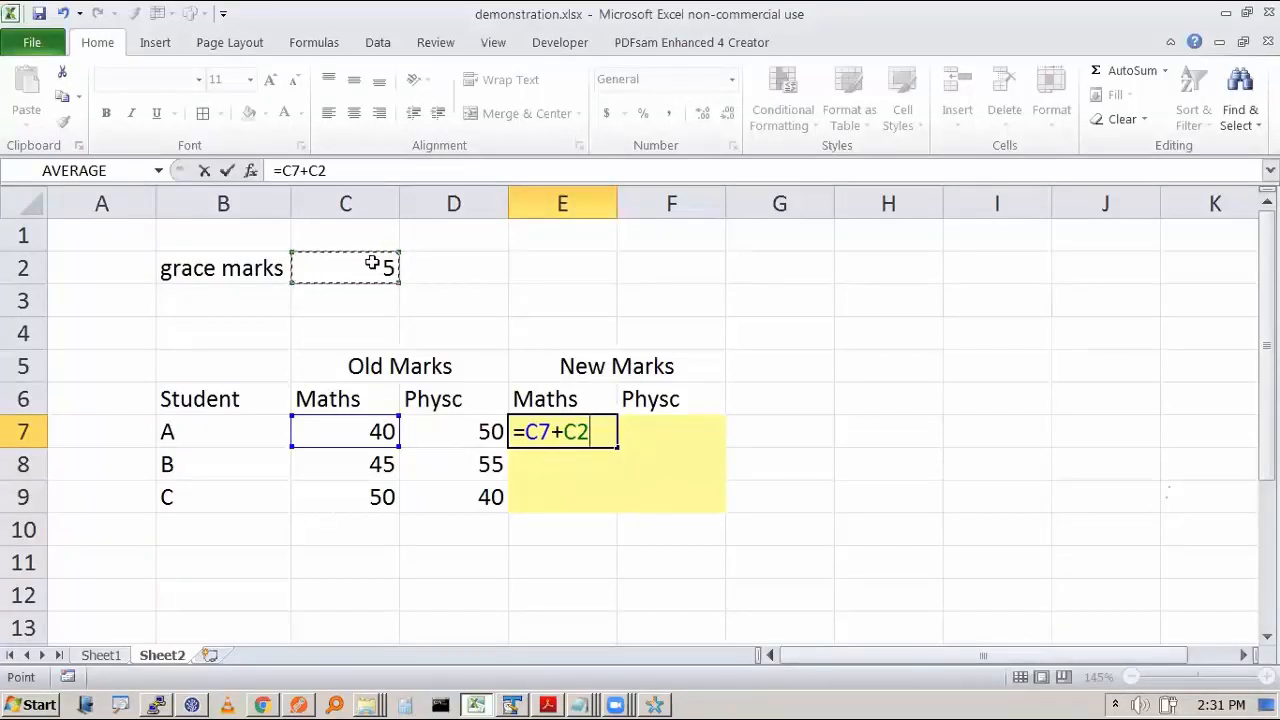
pyautogui.press('Return')
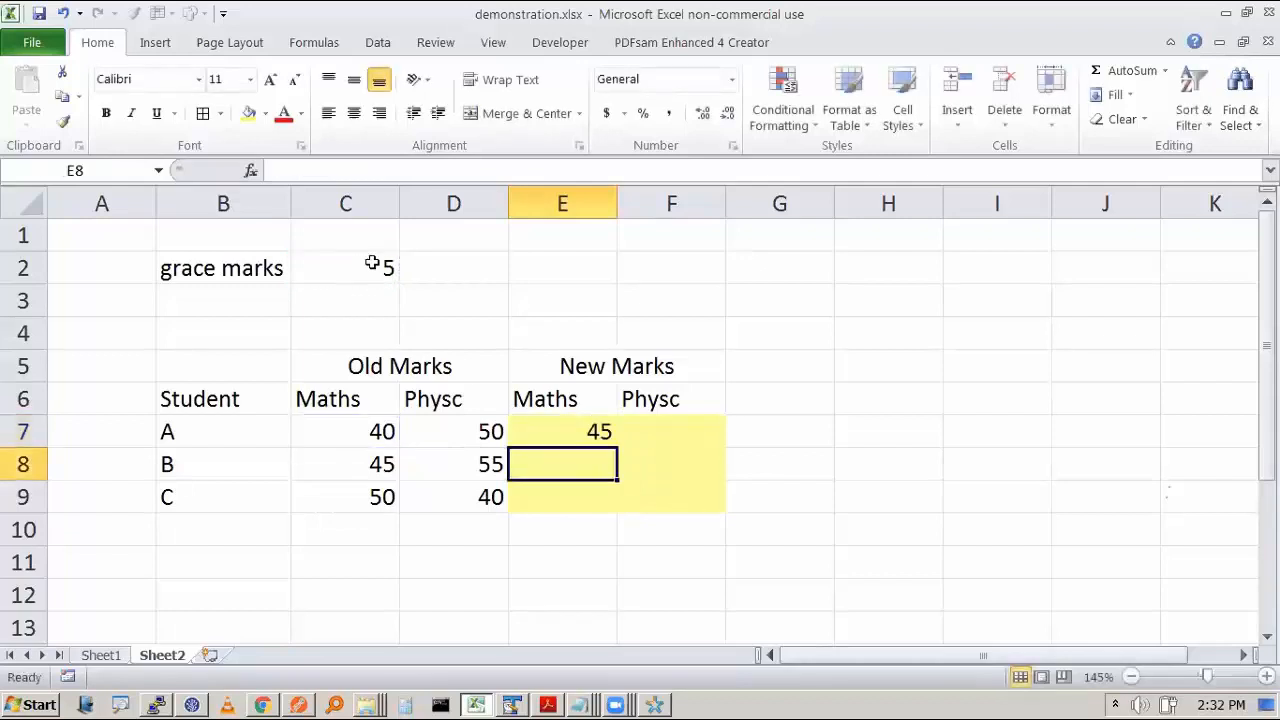
pyautogui.click(542, 425)
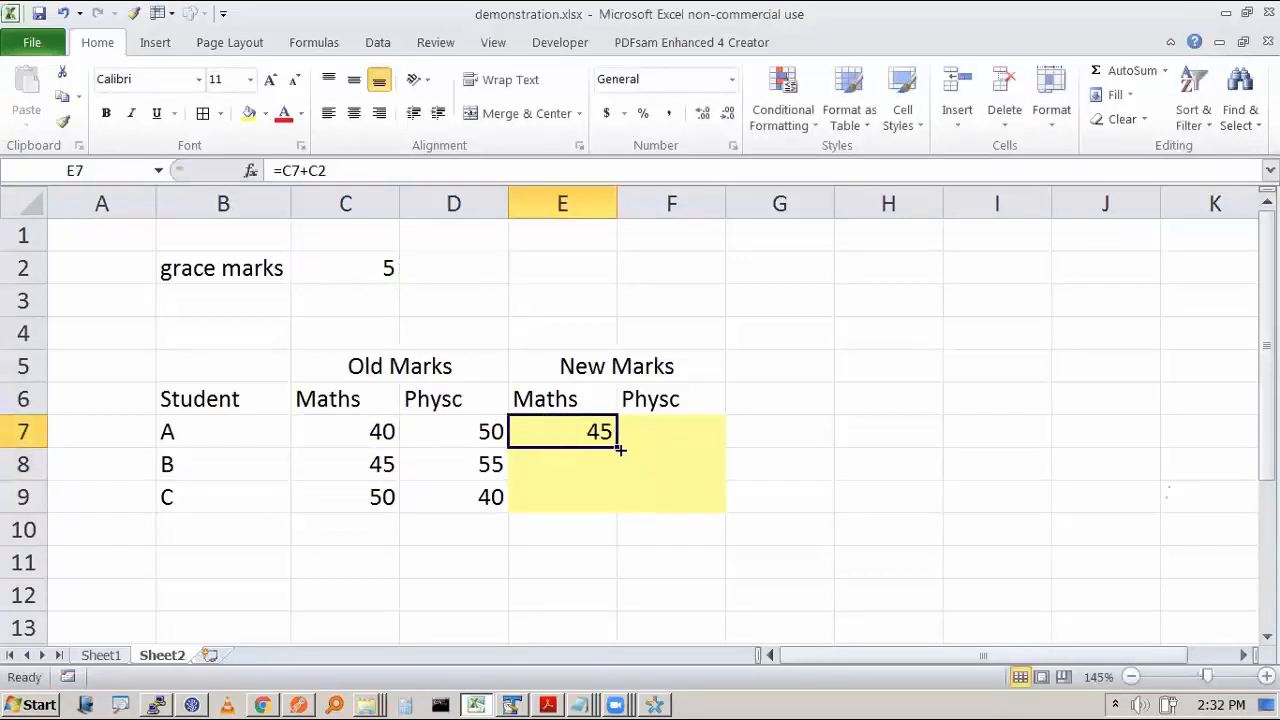
pyautogui.moveTo(618, 448); pyautogui.dragTo(620, 495)
# Examine which cells the filled Maths formulas in E8 and E9 reference compared with the formula in E7
pyautogui.click(597, 470)
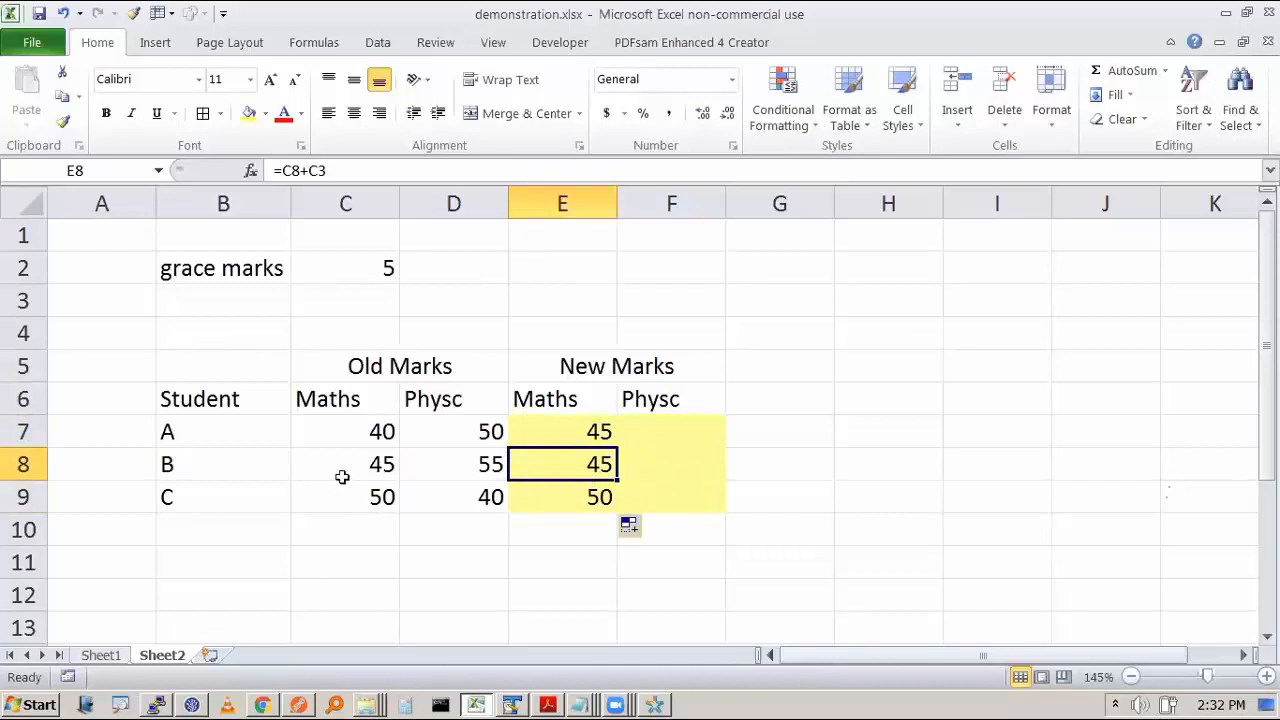
pyautogui.press('F2')
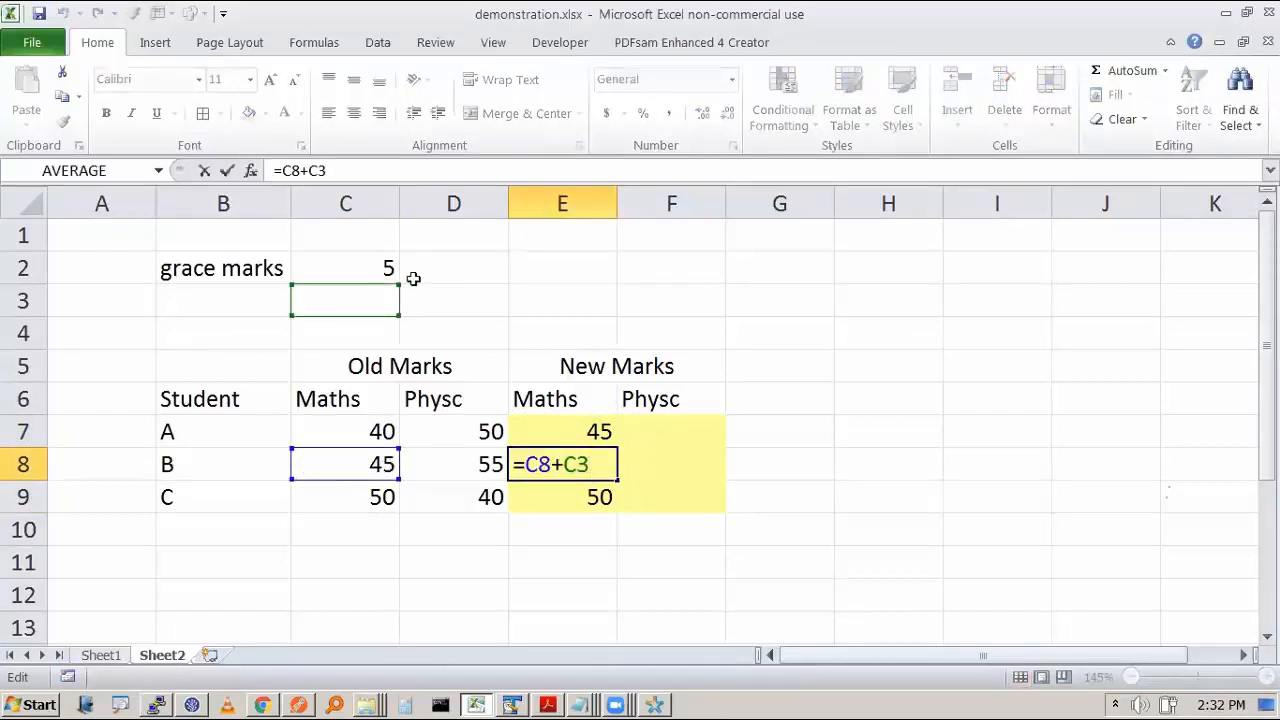
pyautogui.press('Escape')
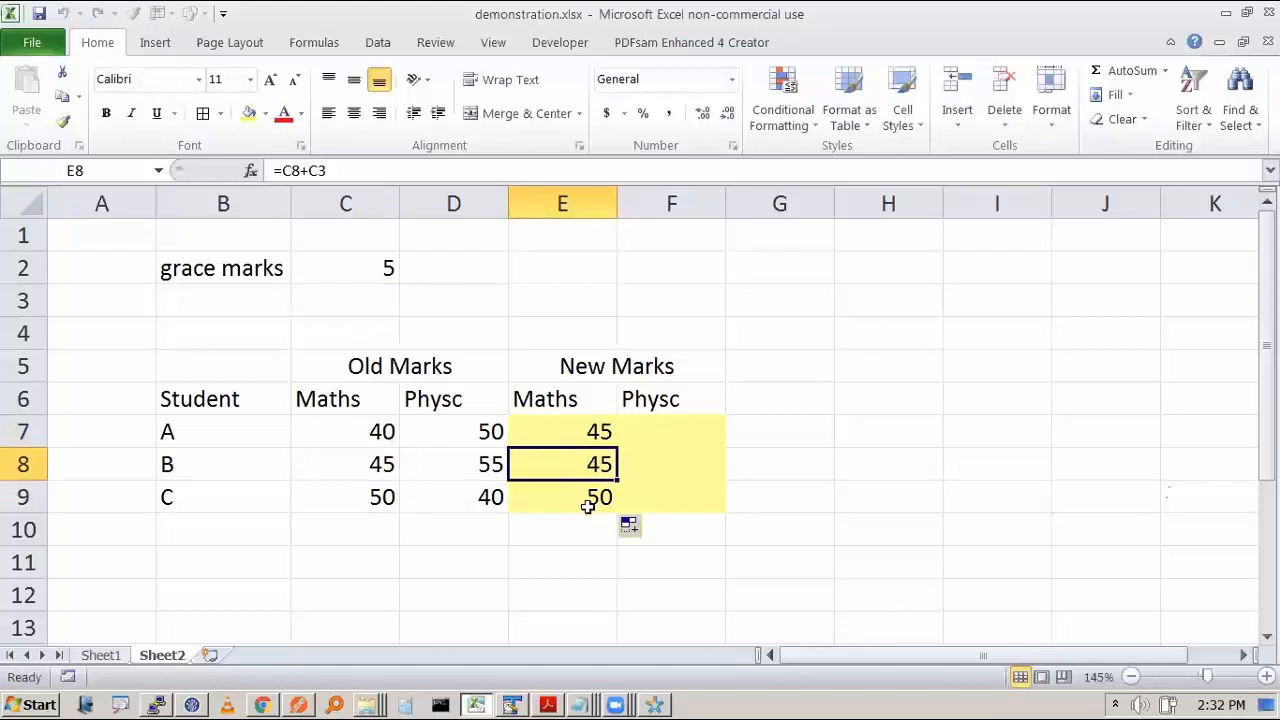
pyautogui.doubleClick(594, 497)
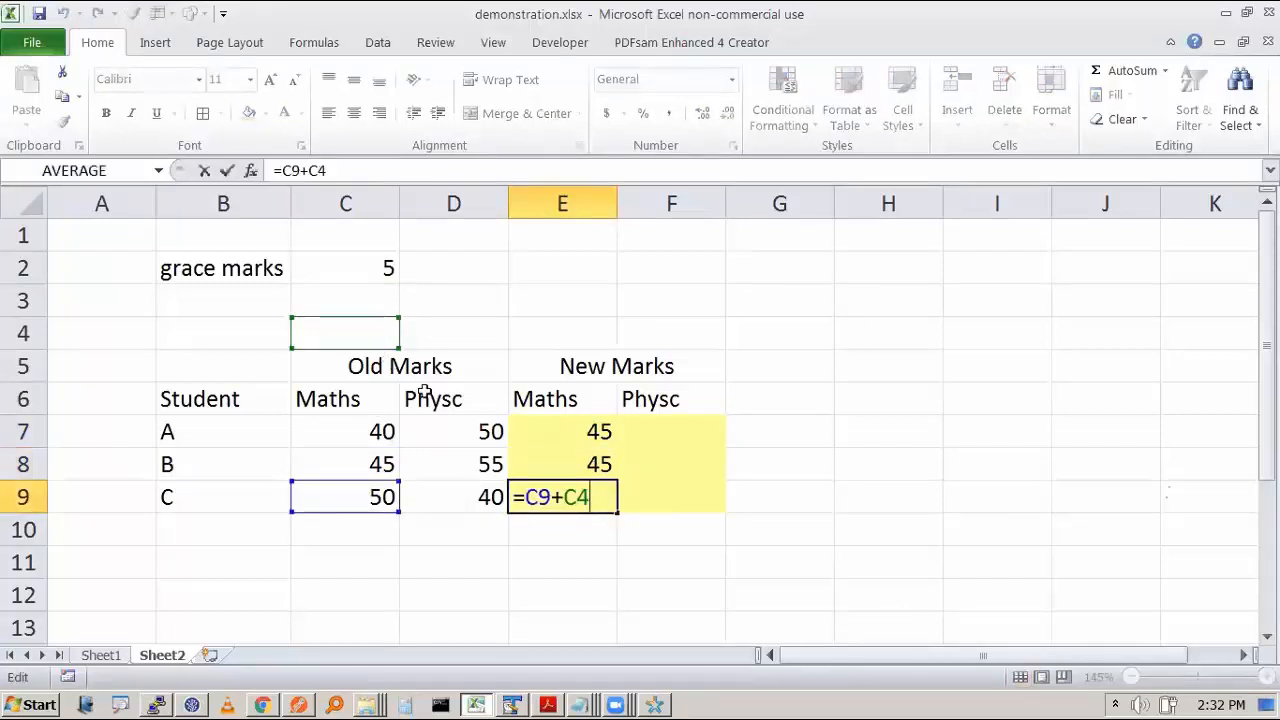
pyautogui.press('Escape')
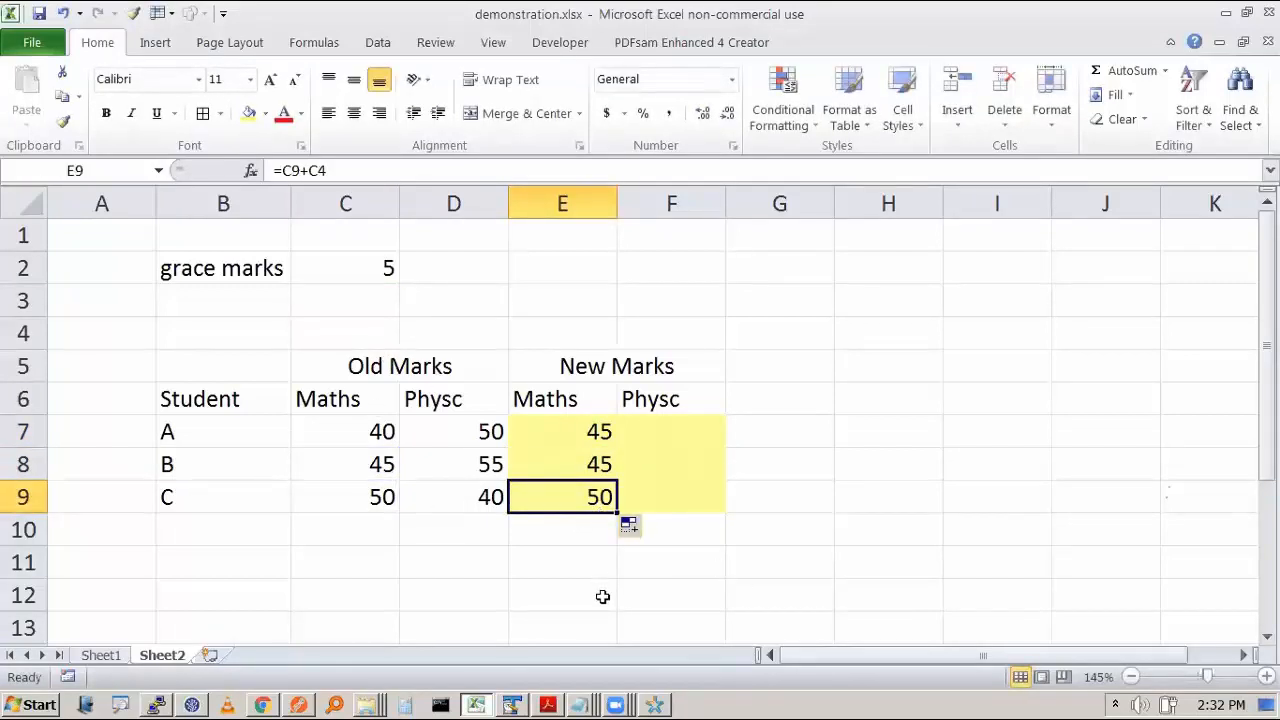
pyautogui.click(594, 425)
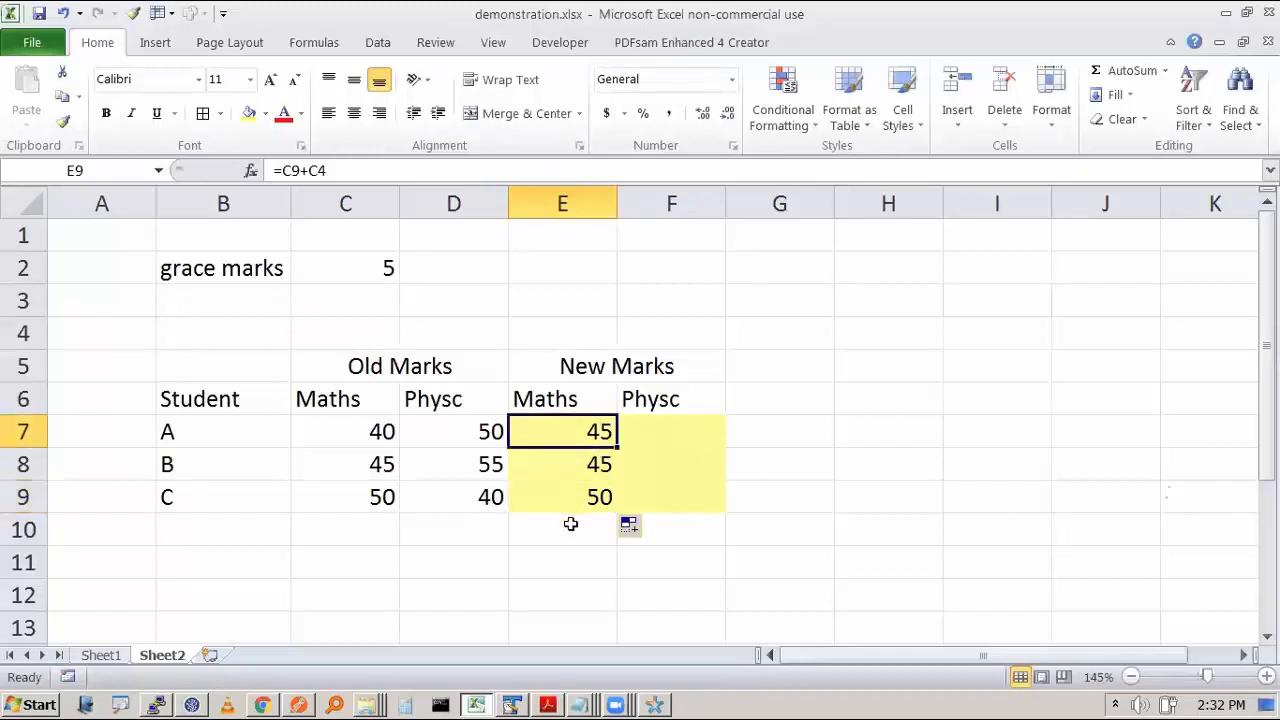
pyautogui.press('F2')
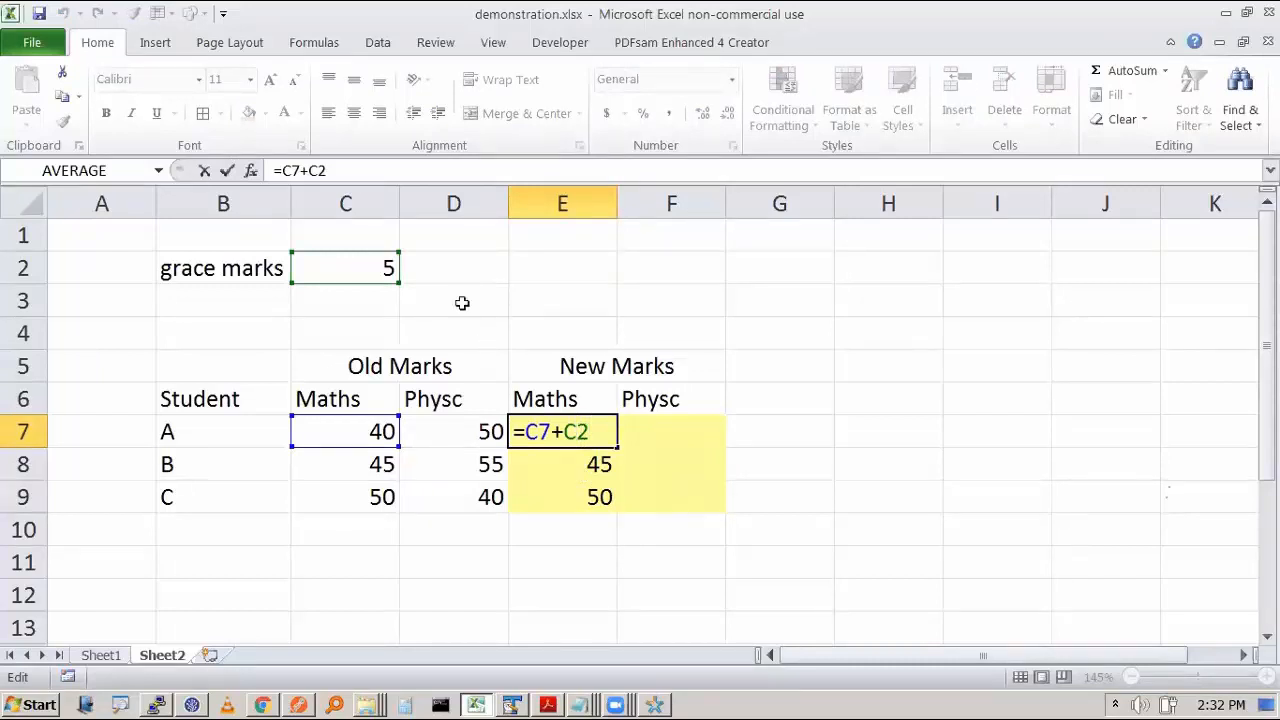
pyautogui.doubleClick(600, 470)
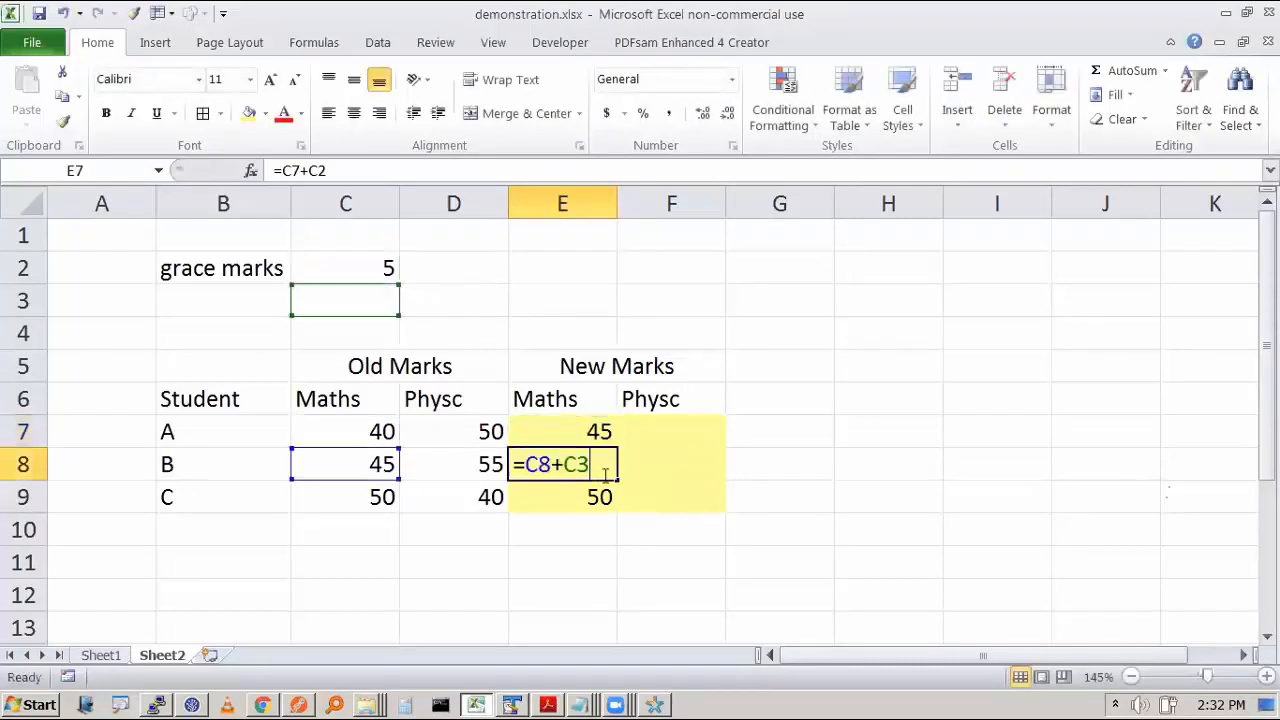
pyautogui.press('Escape')
# Fix the row of the grace marks reference in E7 by changing the formula to =C7+C$2
pyautogui.click(600, 429)
pyautogui.doubleClick(581, 432)
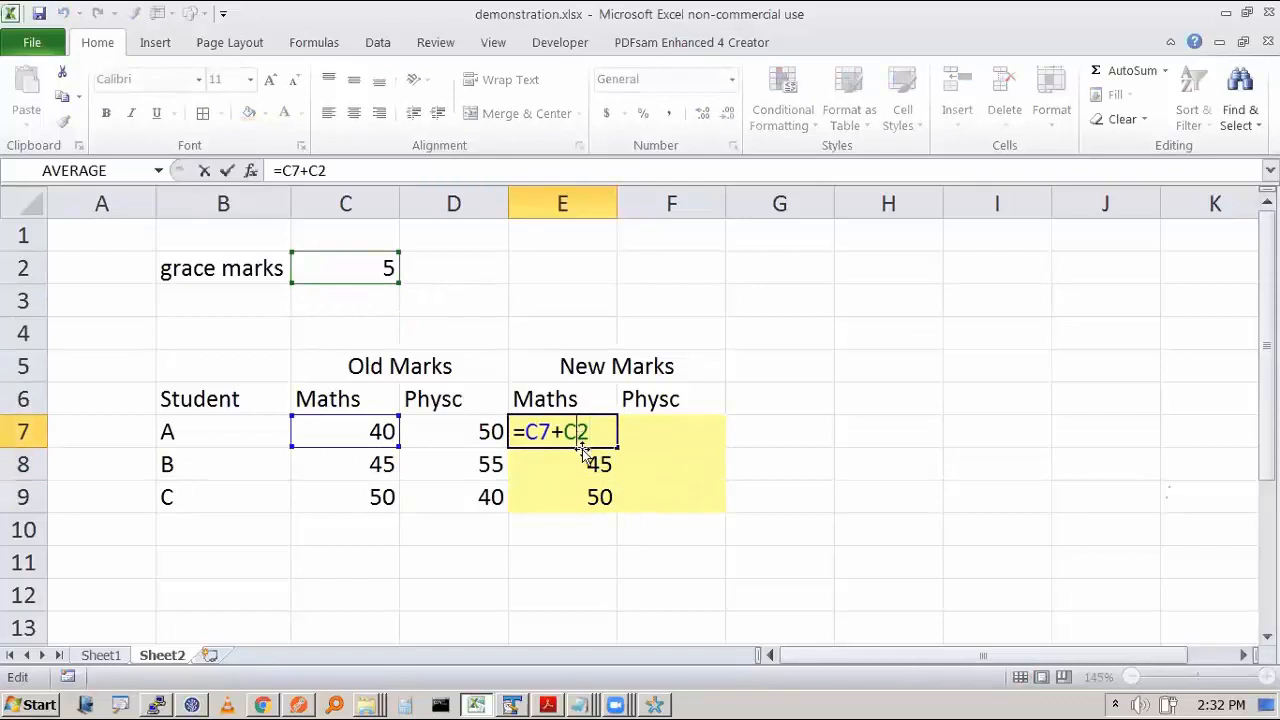
pyautogui.write('$')
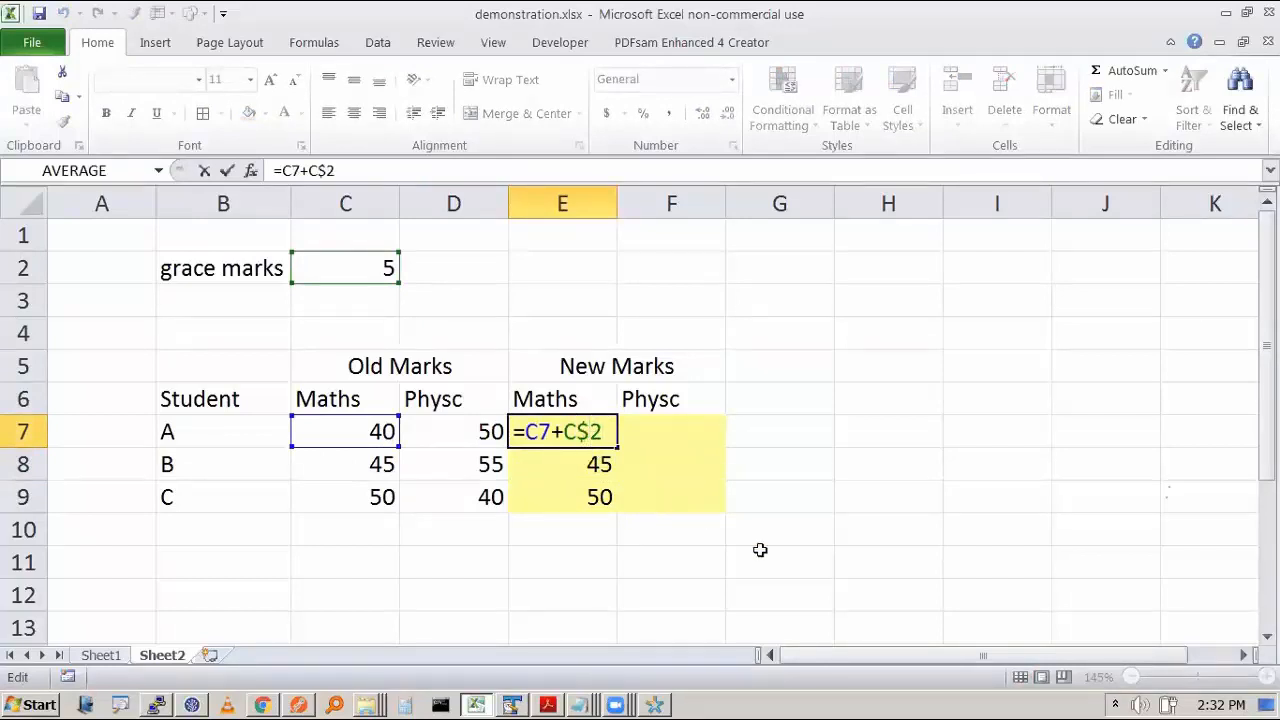
pyautogui.press('Tab')
pyautogui.click(596, 440)
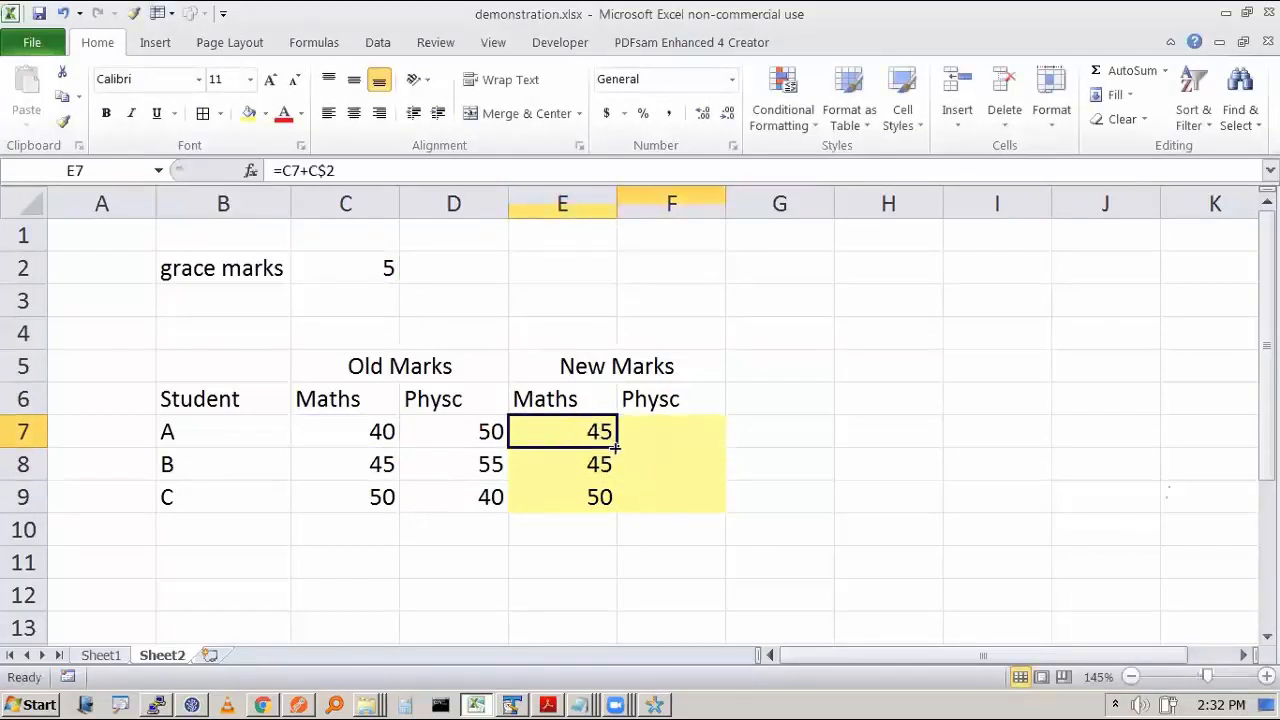
# Fill the formula in E7 down to E9 and examine the references in E8 and E9
pyautogui.moveTo(616, 447); pyautogui.dragTo(620, 518)
pyautogui.click(694, 537)
pyautogui.click(586, 462)
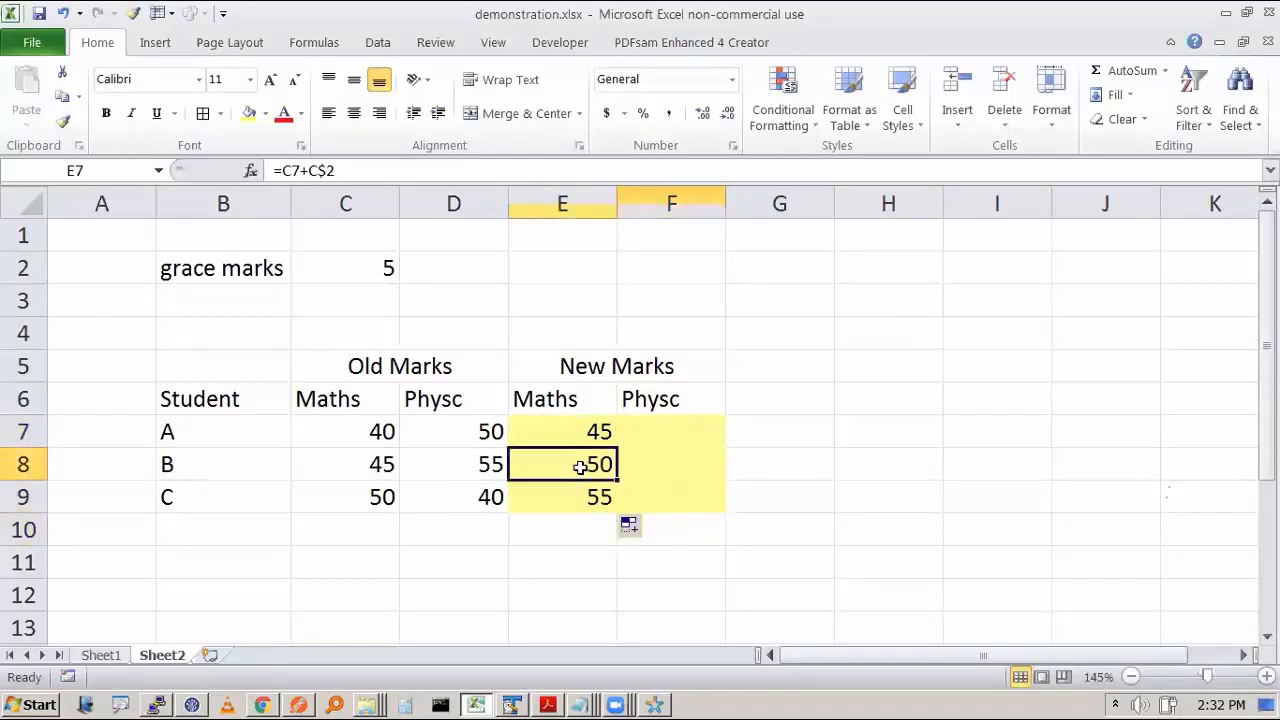
pyautogui.press('F2')
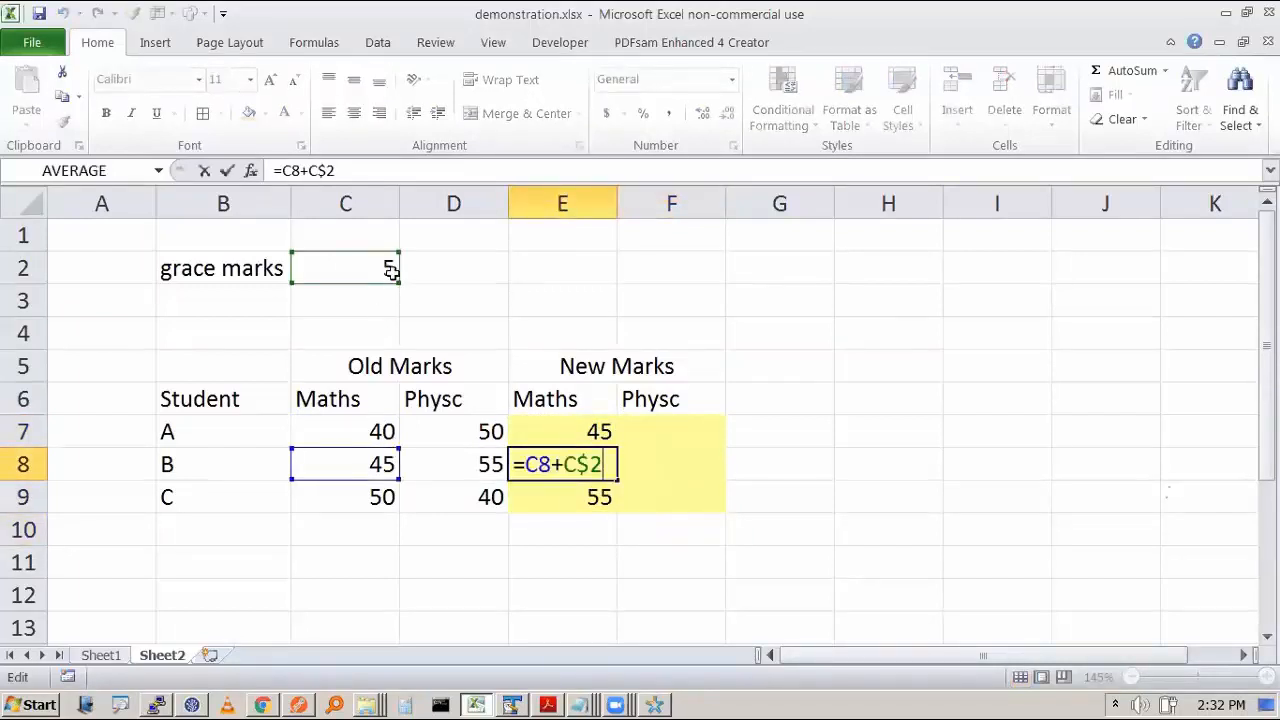
pyautogui.press('Escape')
pyautogui.click(581, 505)
pyautogui.press('F2')
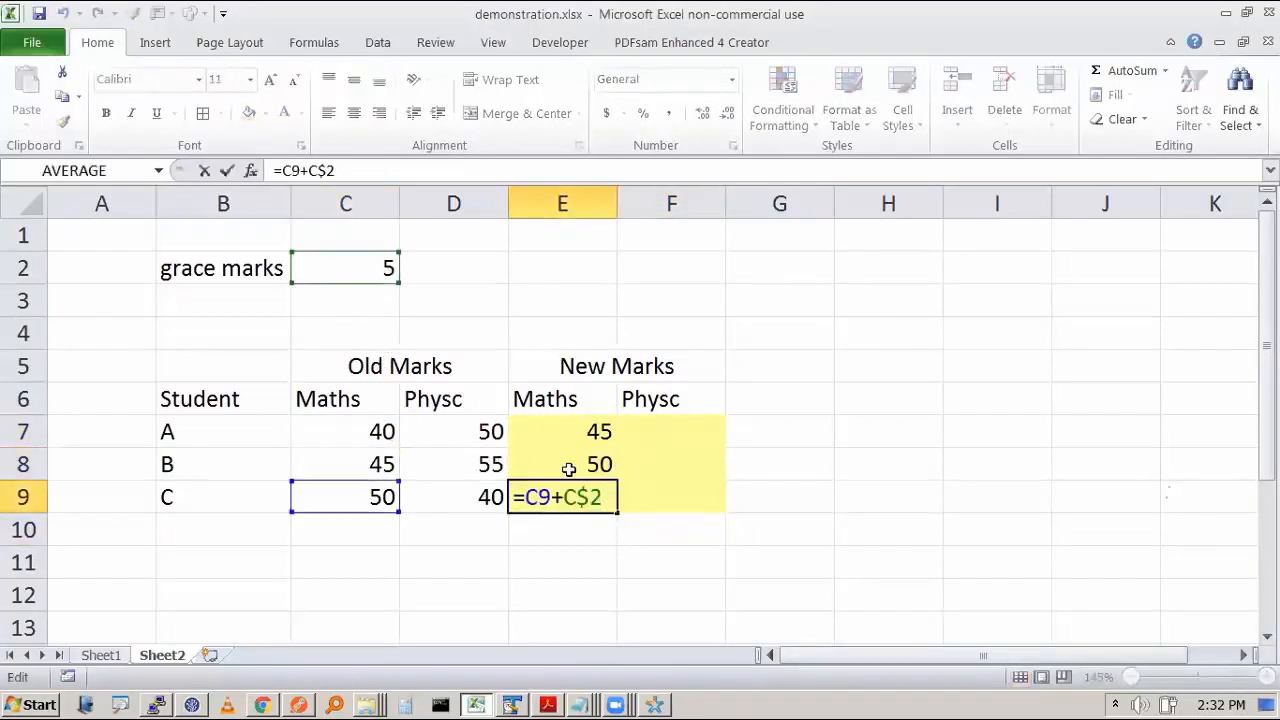
pyautogui.press('Escape')
# Fill the New Marks Maths formulas in E7:E9 across to the Physc column and examine the references in F7
pyautogui.moveTo(572, 431); pyautogui.dragTo(572, 500)
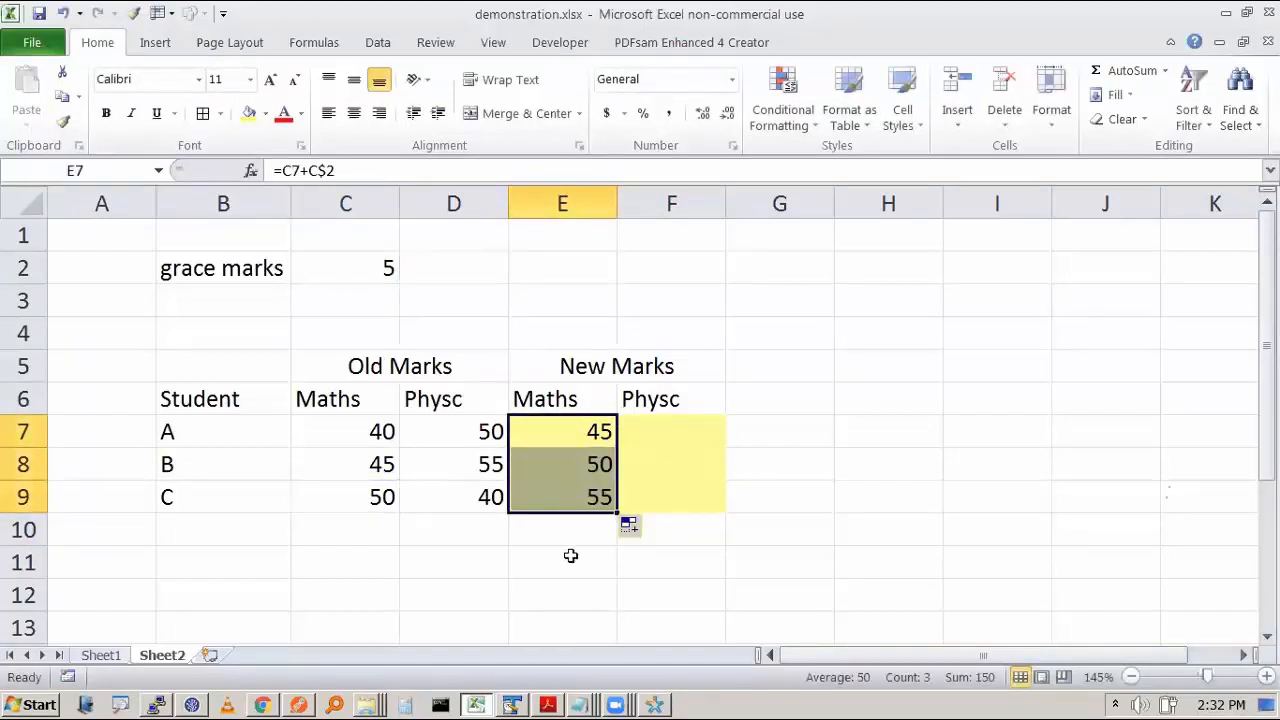
pyautogui.click(735, 522)
pyautogui.moveTo(580, 432); pyautogui.dragTo(574, 503)
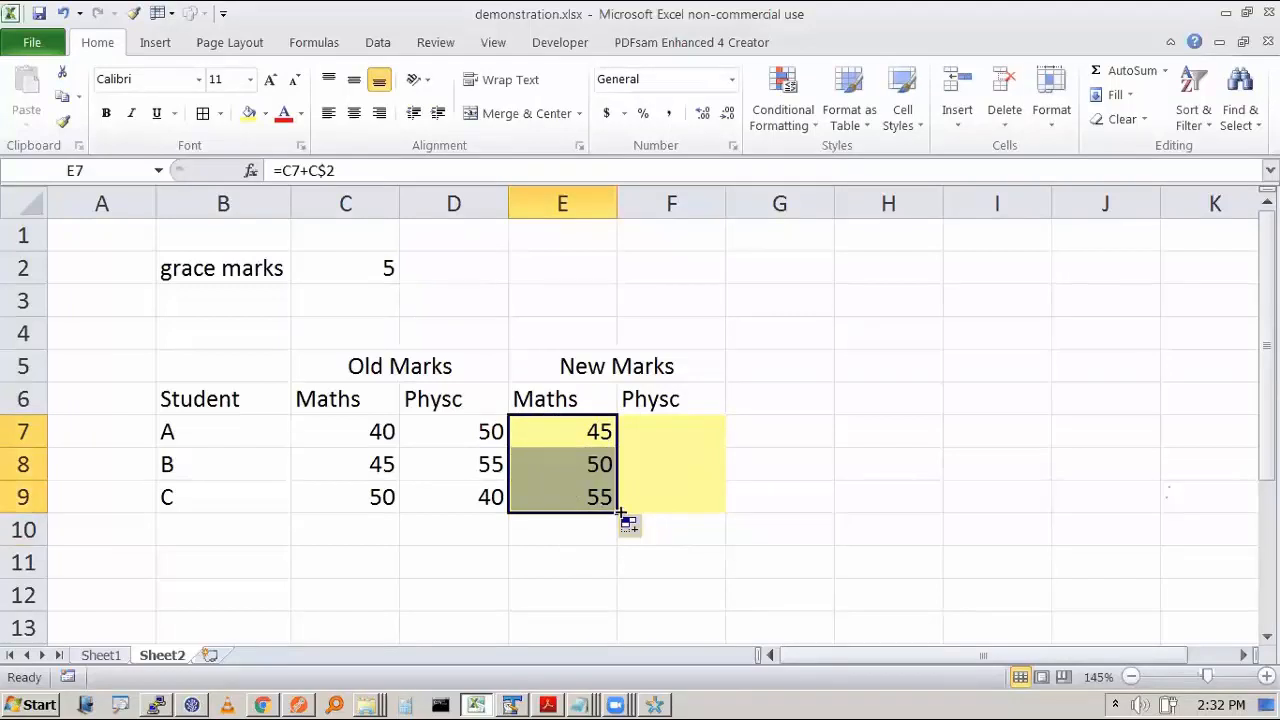
pyautogui.moveTo(618, 511); pyautogui.dragTo(724, 514)
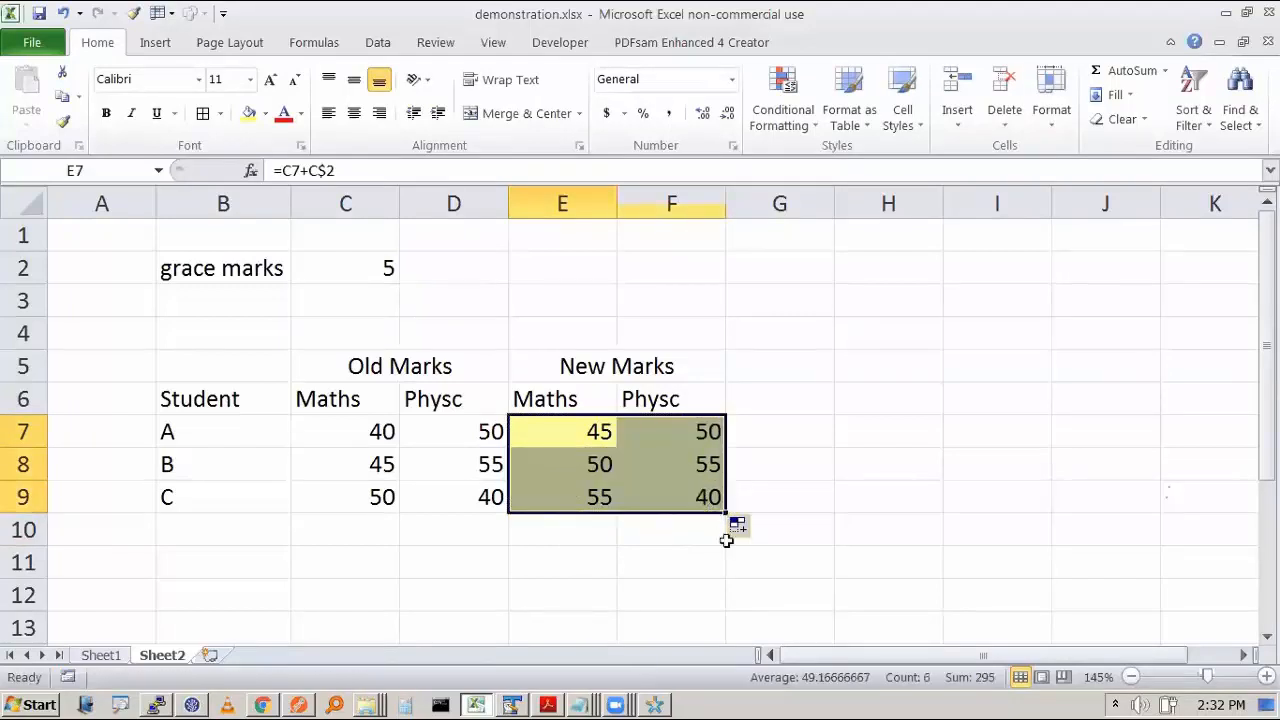
pyautogui.click(745, 584)
pyautogui.click(671, 431)
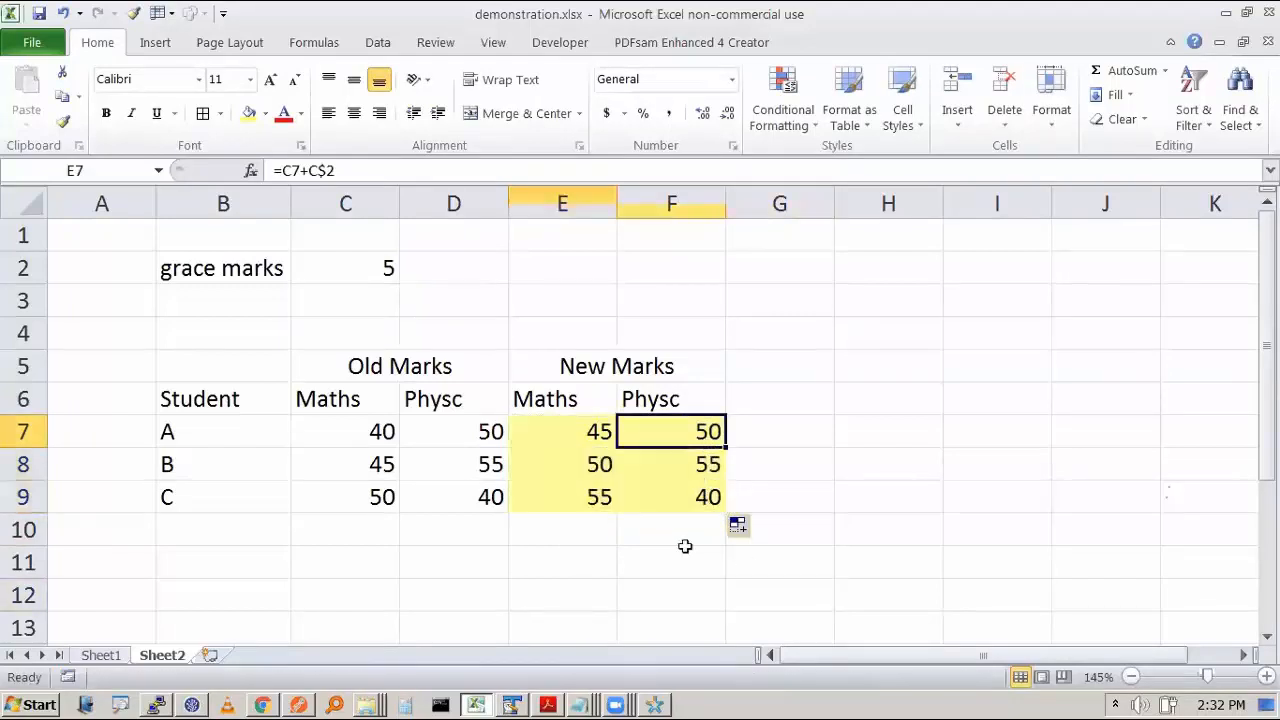
pyautogui.press('F2')
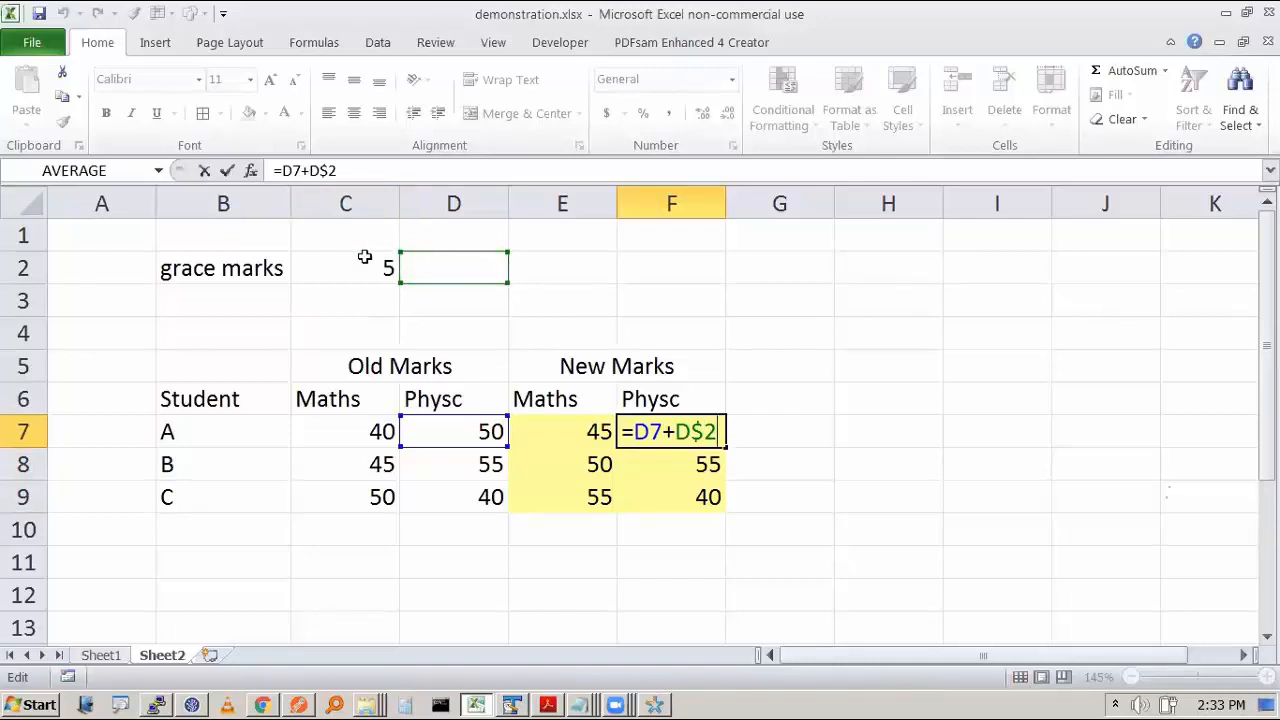
# Fix both the column and row of the grace marks reference by changing the formula in E7 to =C7+$C$2
pyautogui.click(563, 428)
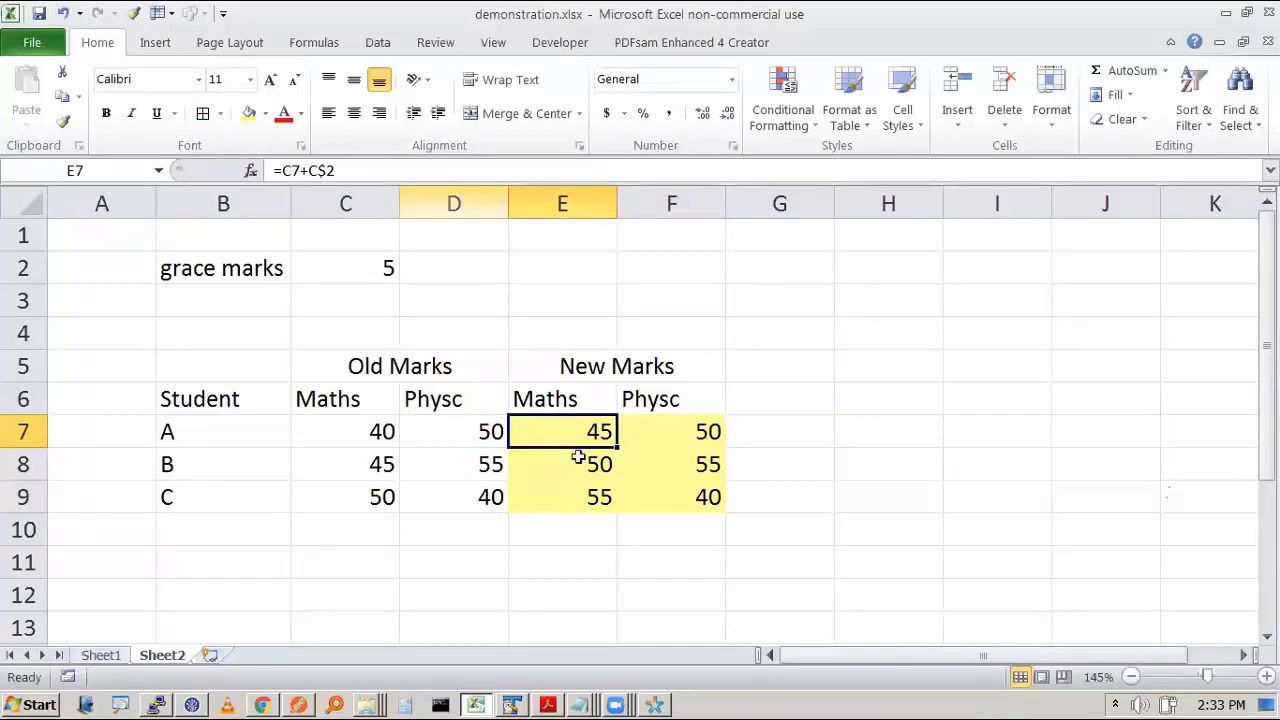
pyautogui.press('F2')
pyautogui.press('Left')
pyautogui.press('Left')
pyautogui.press('Left')
pyautogui.write('$')
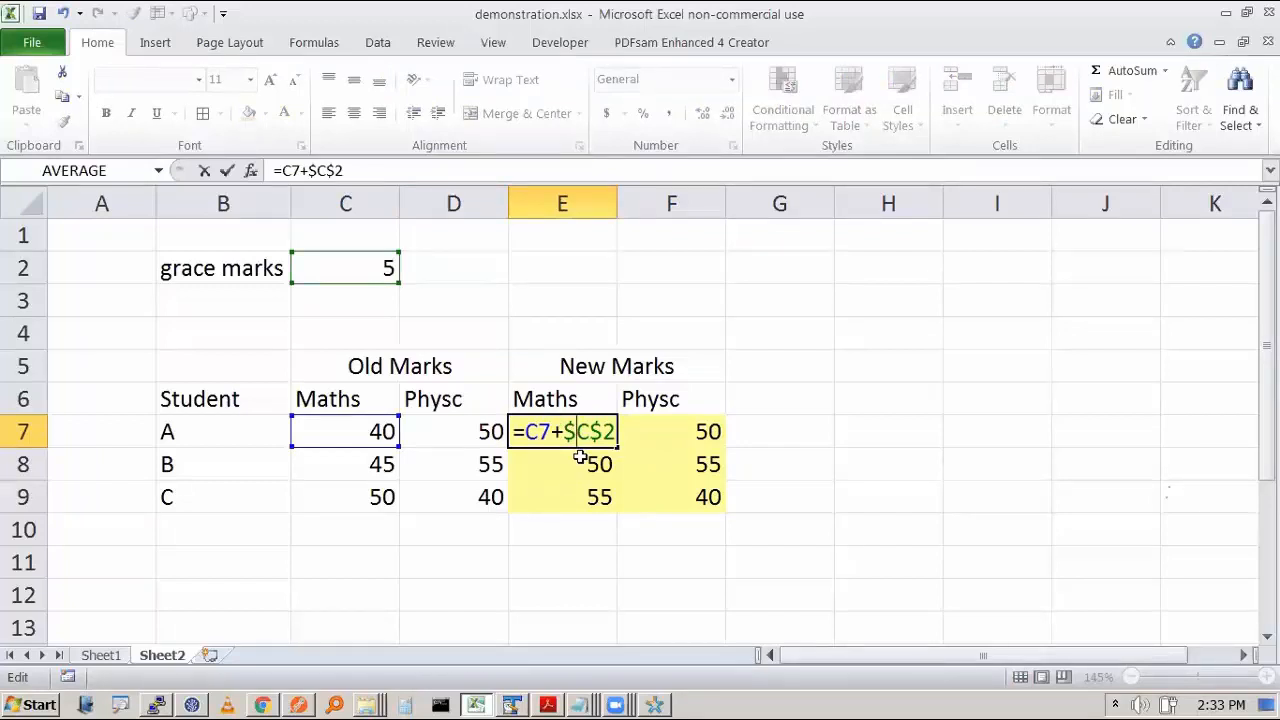
pyautogui.hotkey('shift', 'Right')
pyautogui.hotkey('shift', 'Right')
pyautogui.hotkey('shift', 'Right')
pyautogui.hotkey('shift', 'Right')
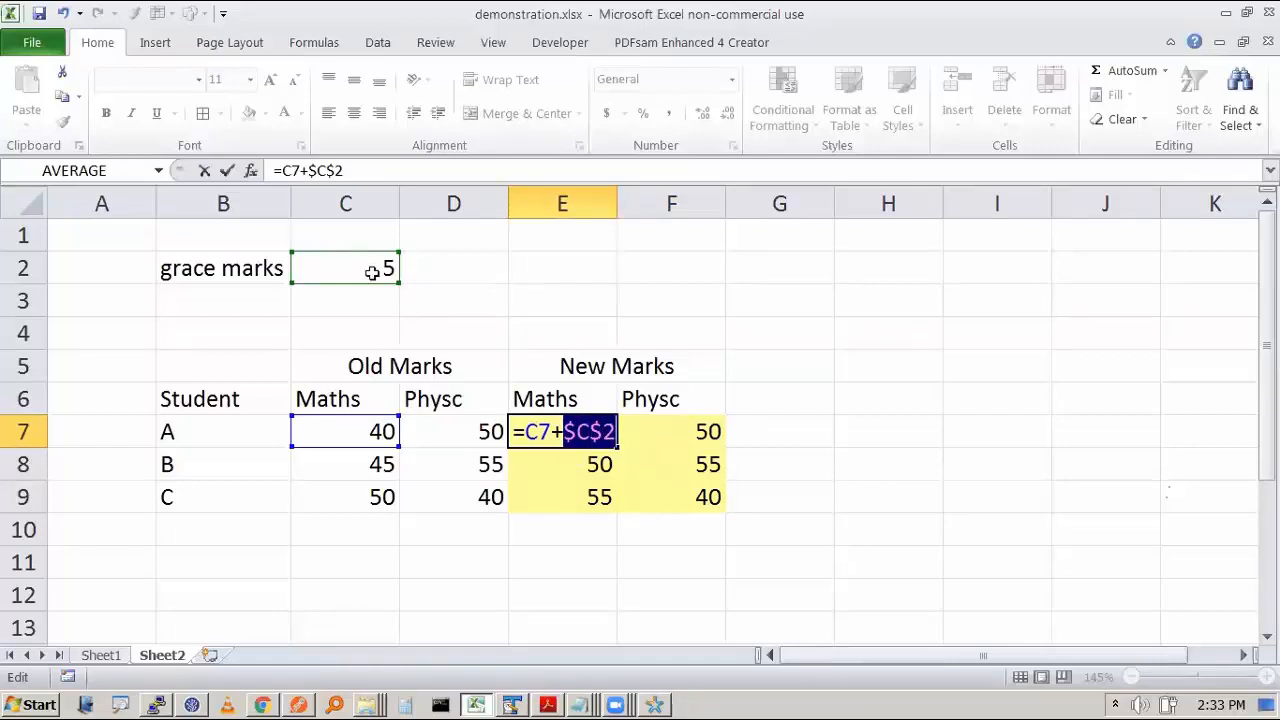
pyautogui.press('Return')
pyautogui.press('Up')
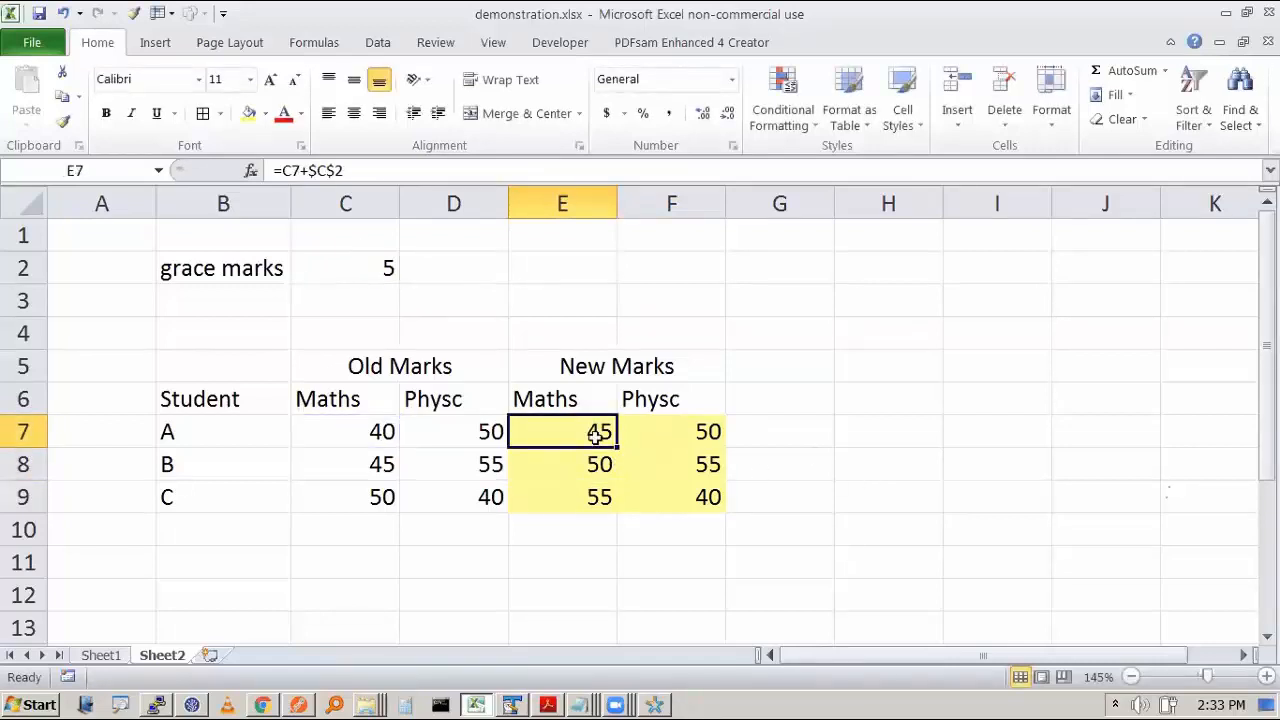
# Fill the formula in E7 across to F7, then down the Physc column to F9
pyautogui.moveTo(633, 451); pyautogui.dragTo(702, 449)
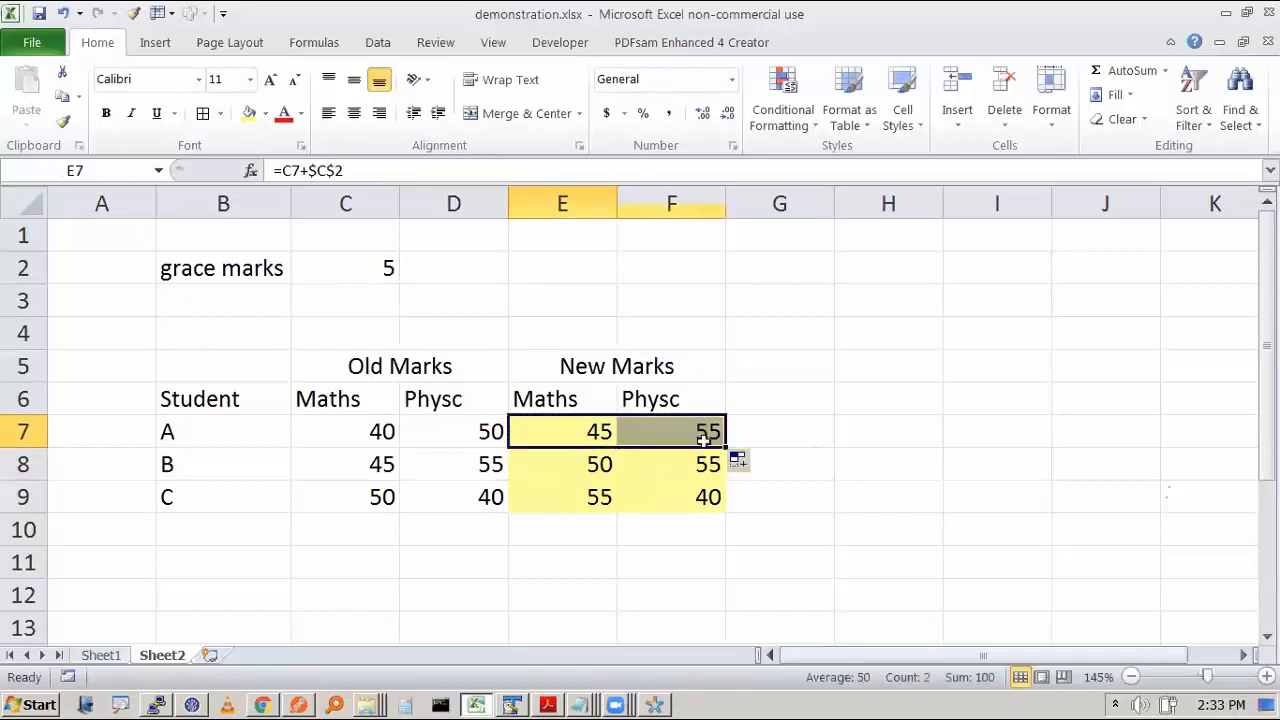
pyautogui.click(690, 440)
pyautogui.press('F2')
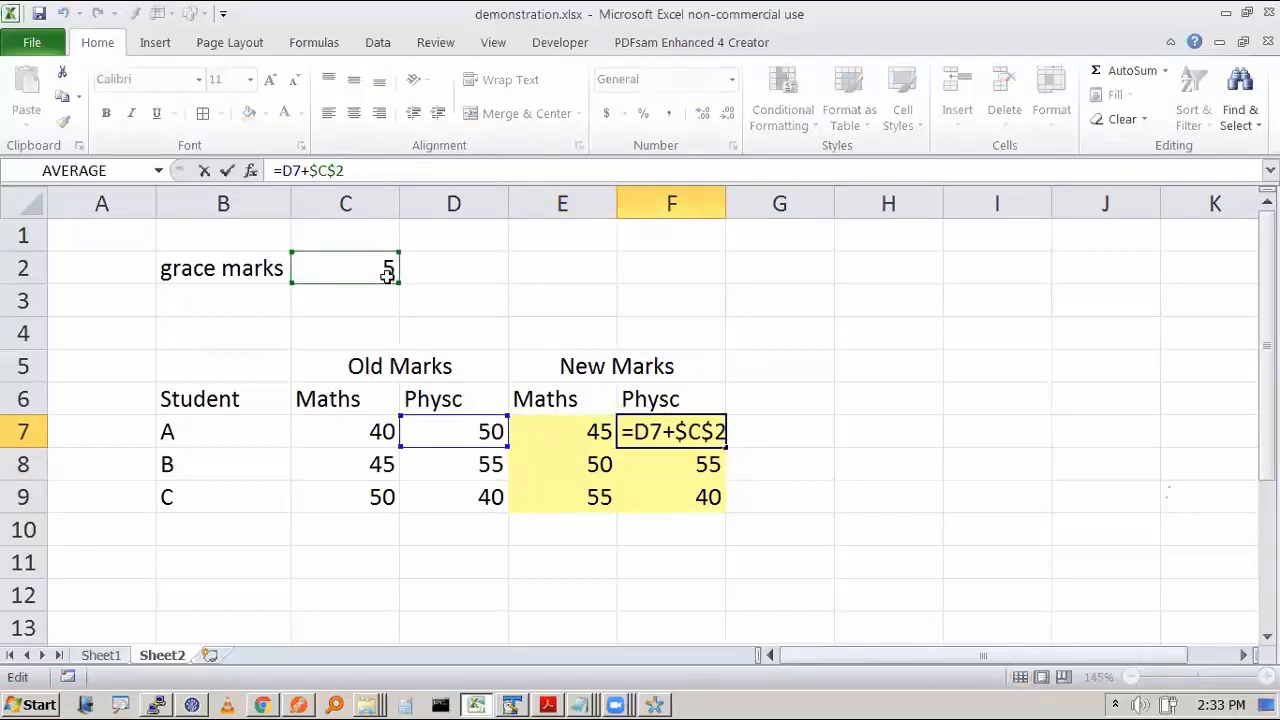
pyautogui.press('Return')
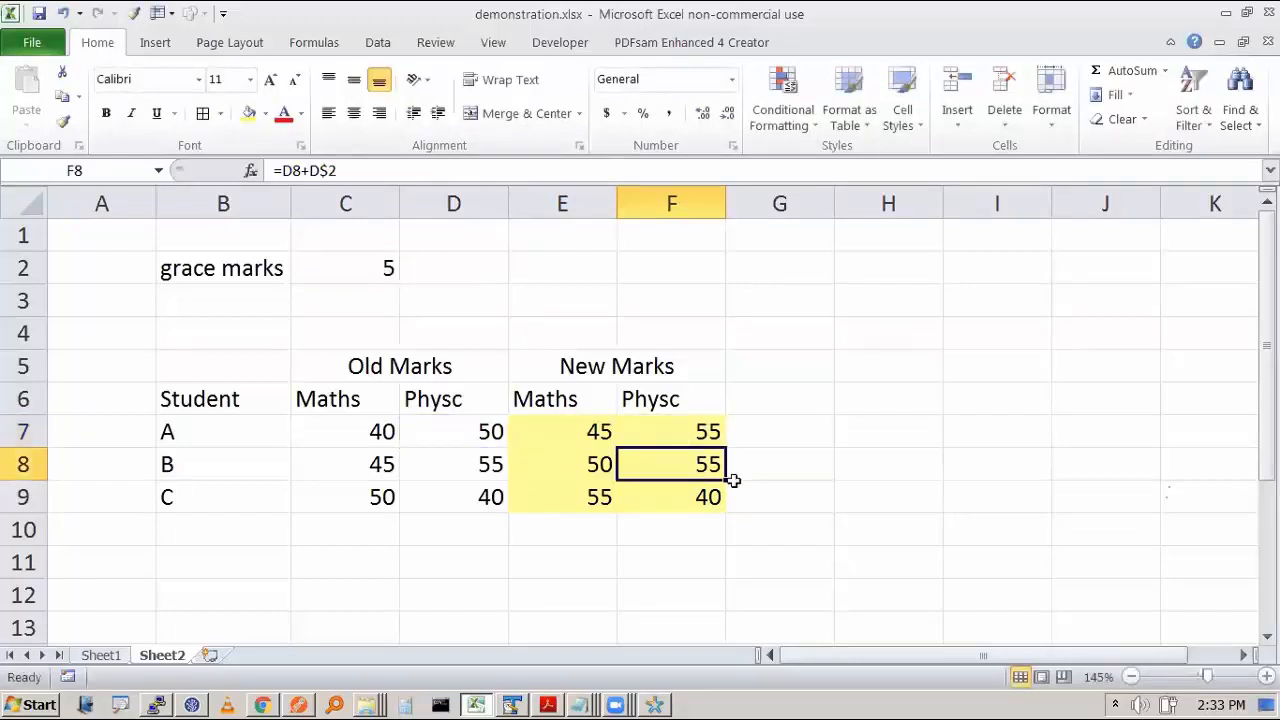
pyautogui.click(698, 425)
pyautogui.doubleClick(721, 449)
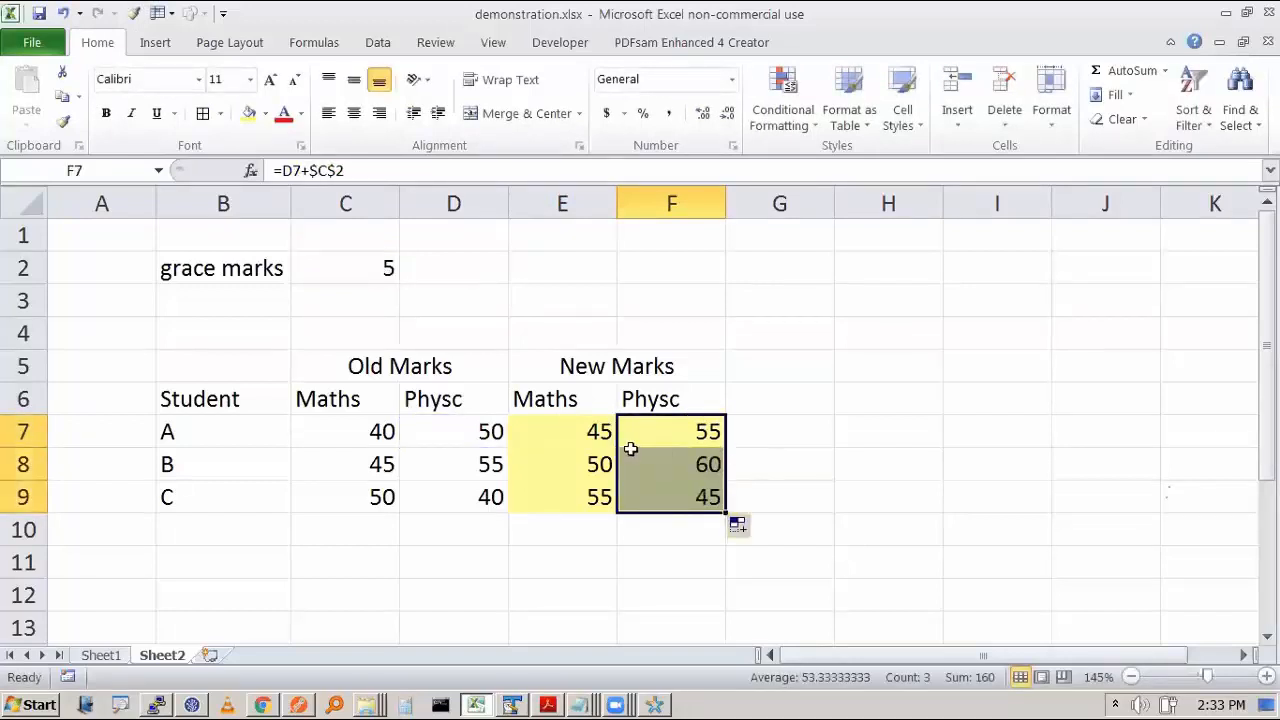
# Clear the New Marks results in F7:F9 and E8:E9, keeping only the formula in E7
pyautogui.click(600, 436)
pyautogui.moveTo(664, 440); pyautogui.dragTo(664, 490)
pyautogui.press('Delete')
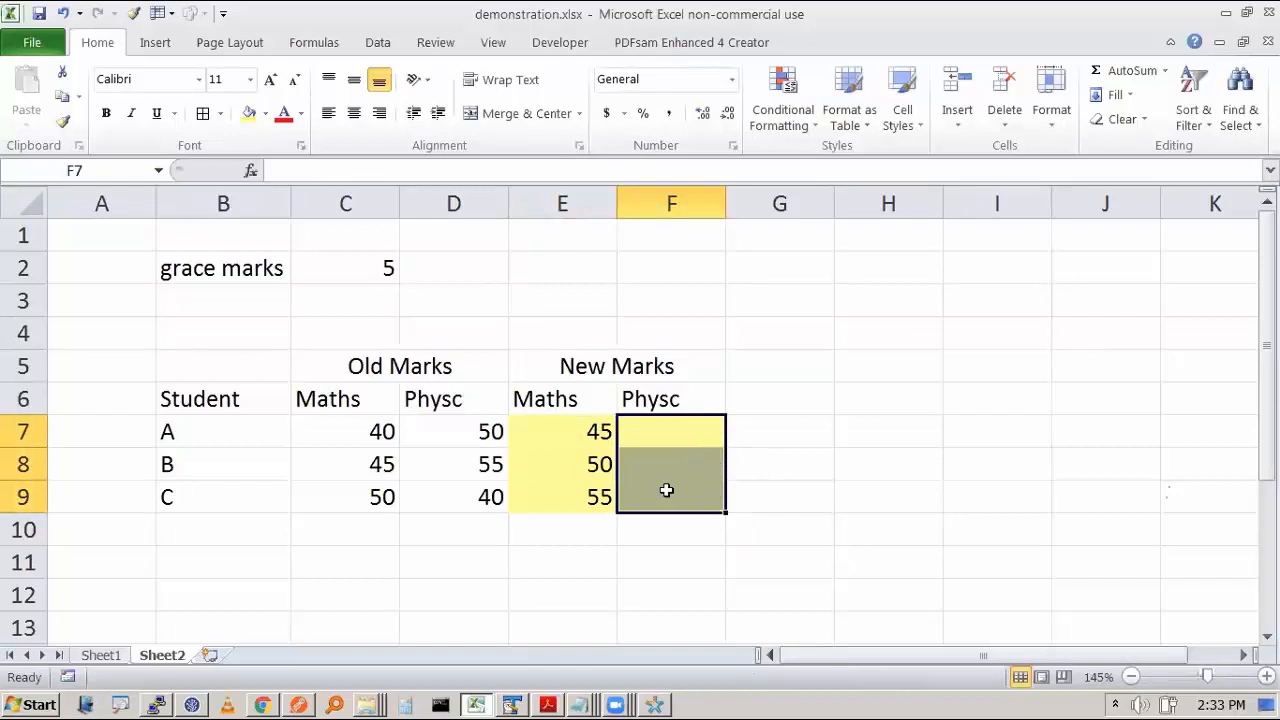
pyautogui.press('Left')
pyautogui.press('Down')
pyautogui.press('Delete')
pyautogui.press('Down')
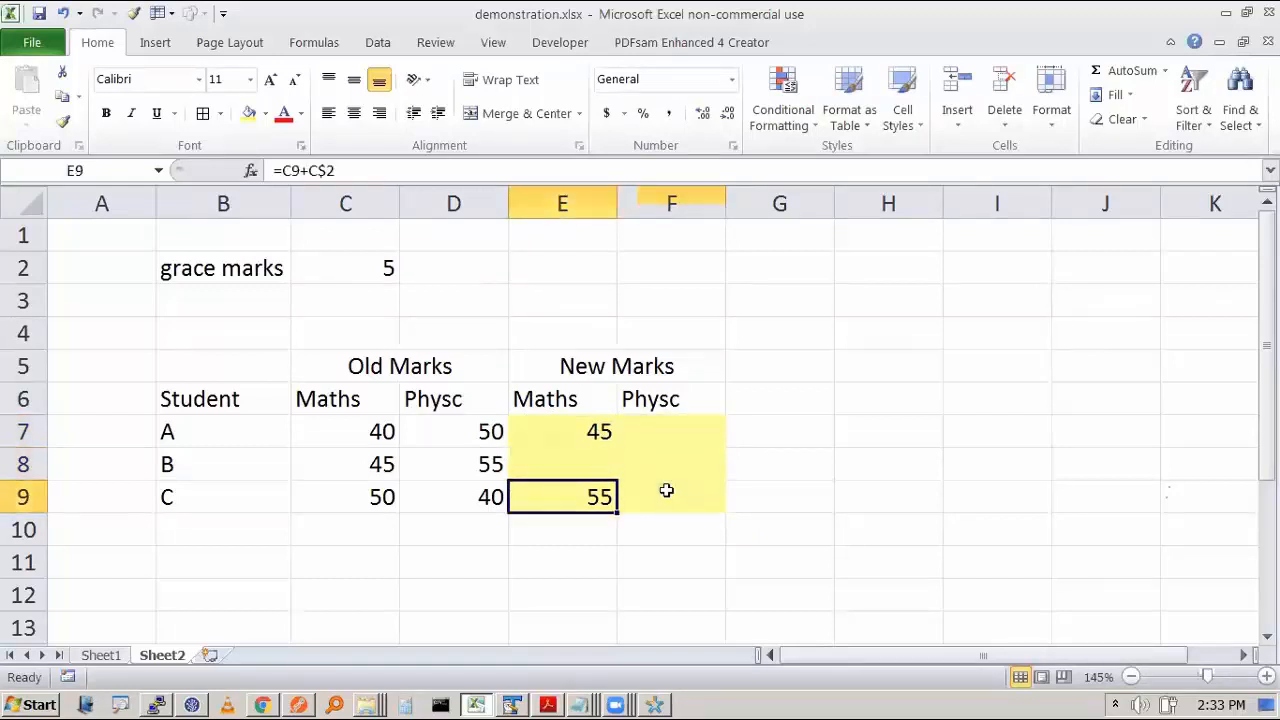
pyautogui.press('Delete')
# Fill the formula =C7+$C$2 from E7 over the whole New Marks range down to F9
pyautogui.click(594, 430)
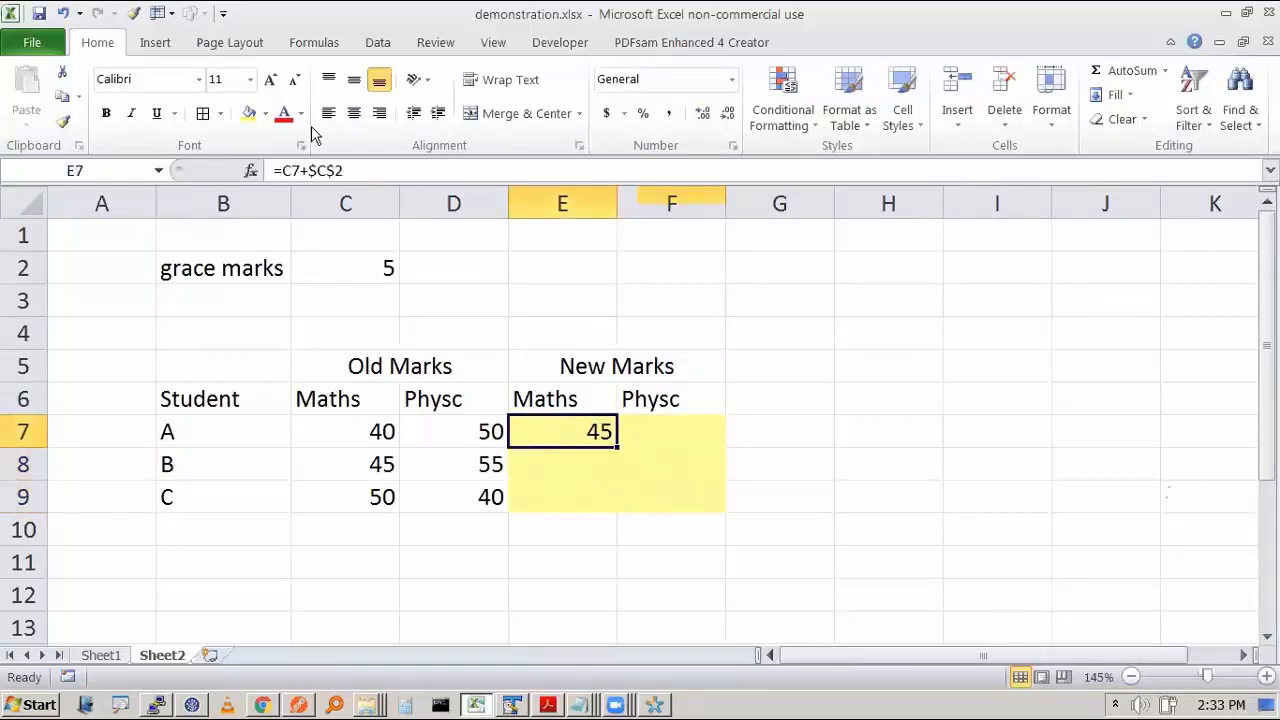
pyautogui.click(367, 172)
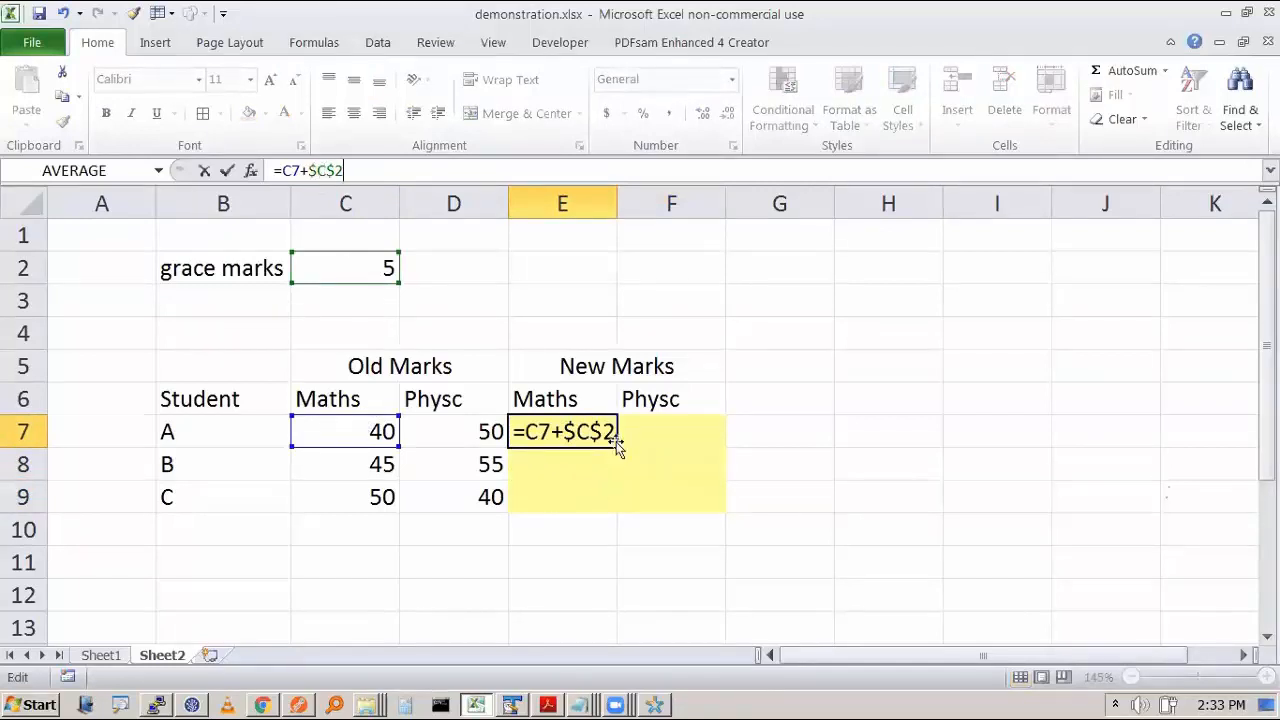
pyautogui.moveTo(618, 446); pyautogui.dragTo(722, 510)
pyautogui.click(843, 503)
# Examine which cells the formulas in F8 and E7 reference
pyautogui.click(690, 468)
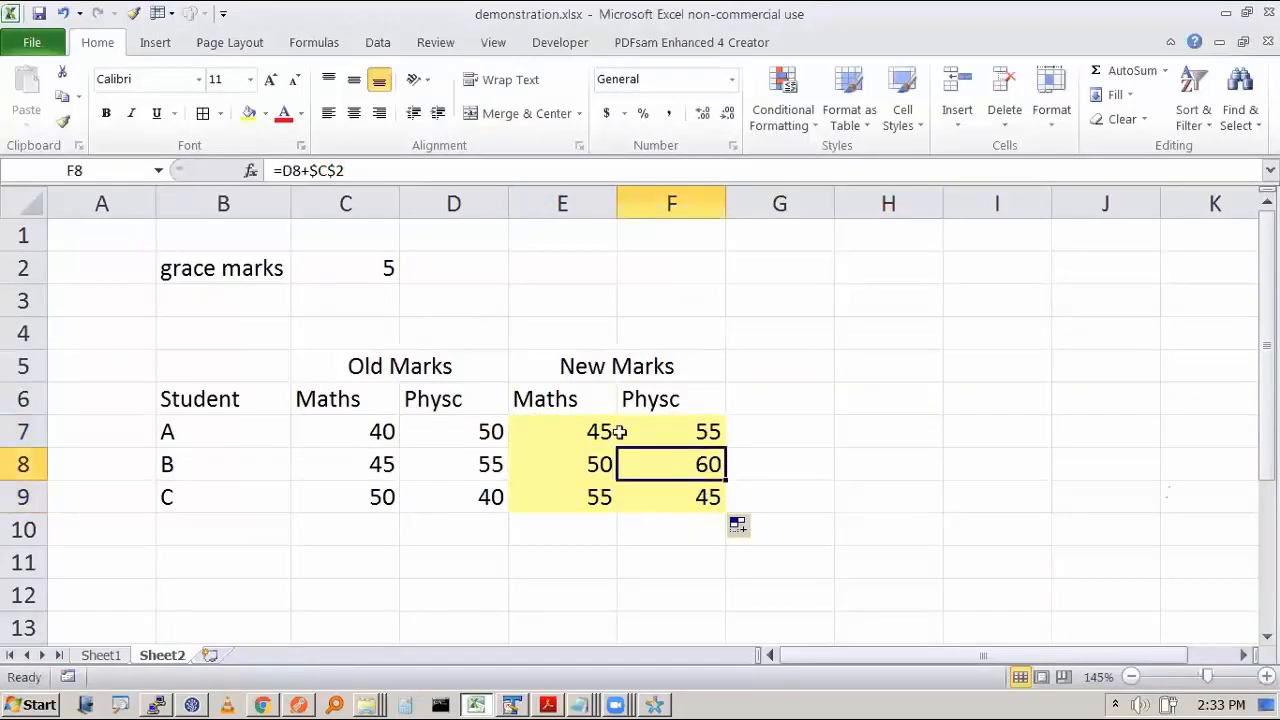
pyautogui.click(391, 176)
pyautogui.click(986, 535)
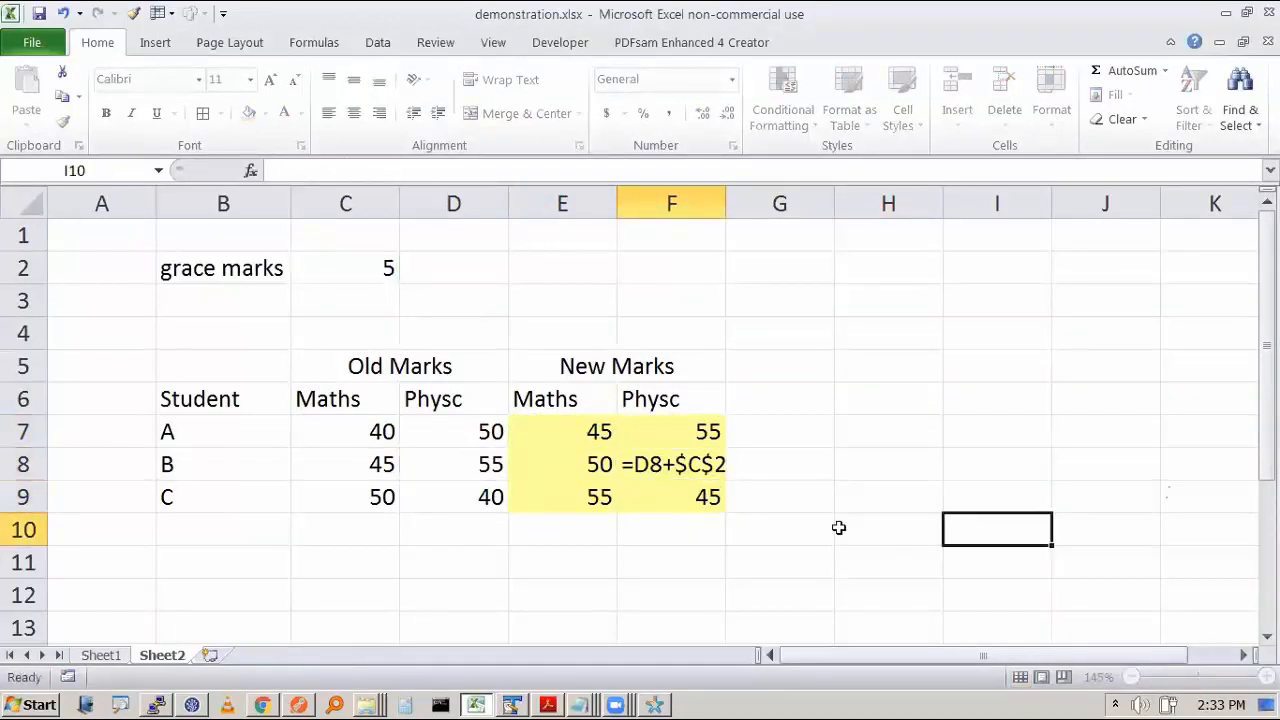
pyautogui.doubleClick(545, 438)
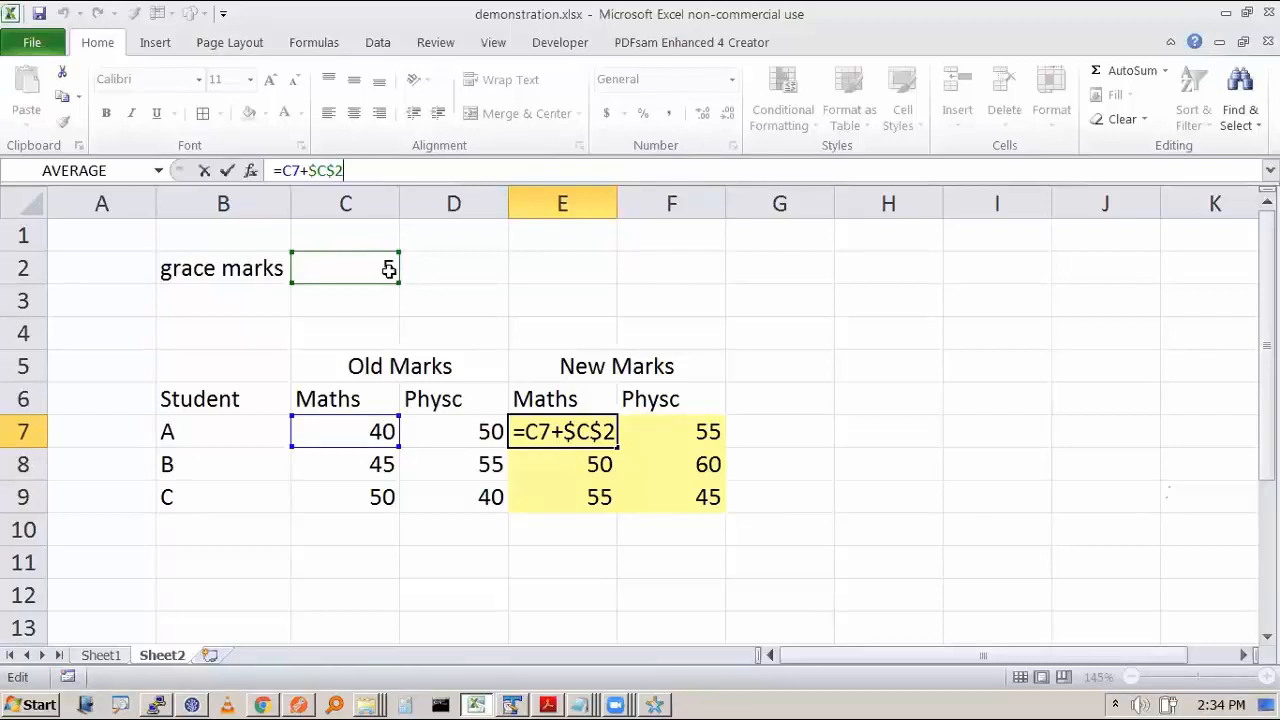
pyautogui.hotkey('ctrl', 'Return')
# Switch to the Notepad notes and complete the "Fixing both row and column" line with "-> $C$2"
pyautogui.hotkey('alt', 'Tab')
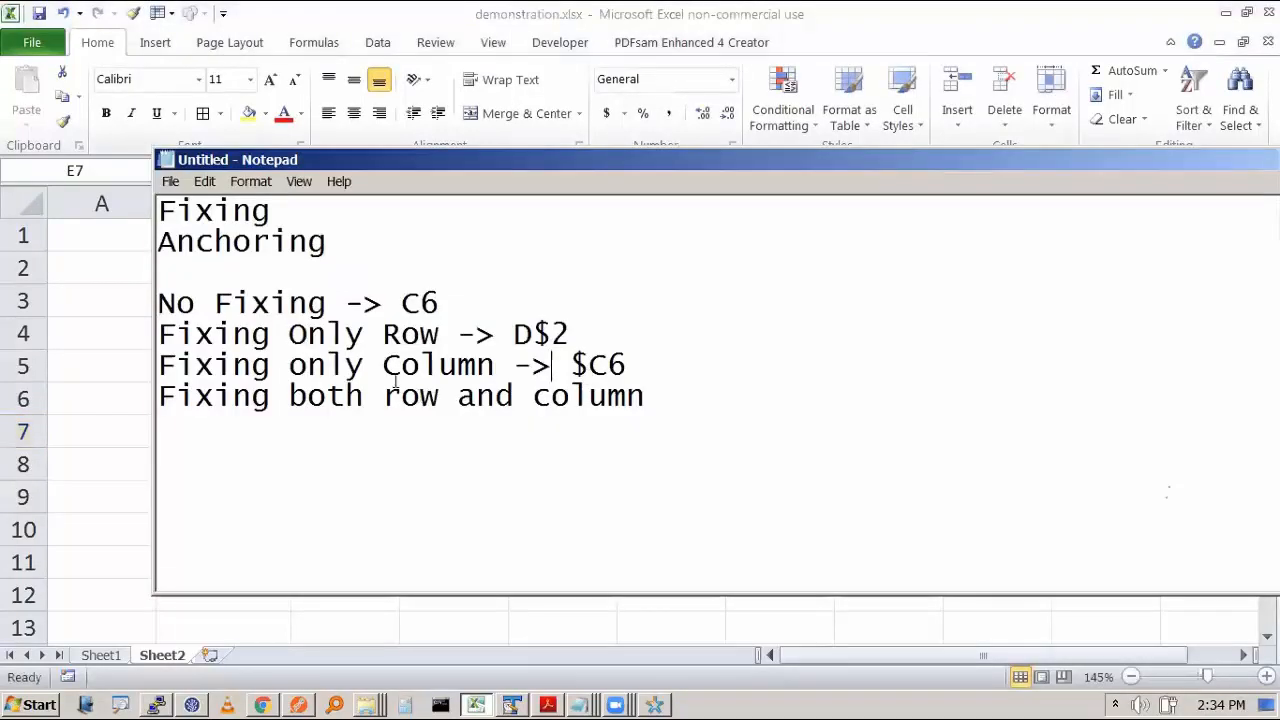
pyautogui.write('-')
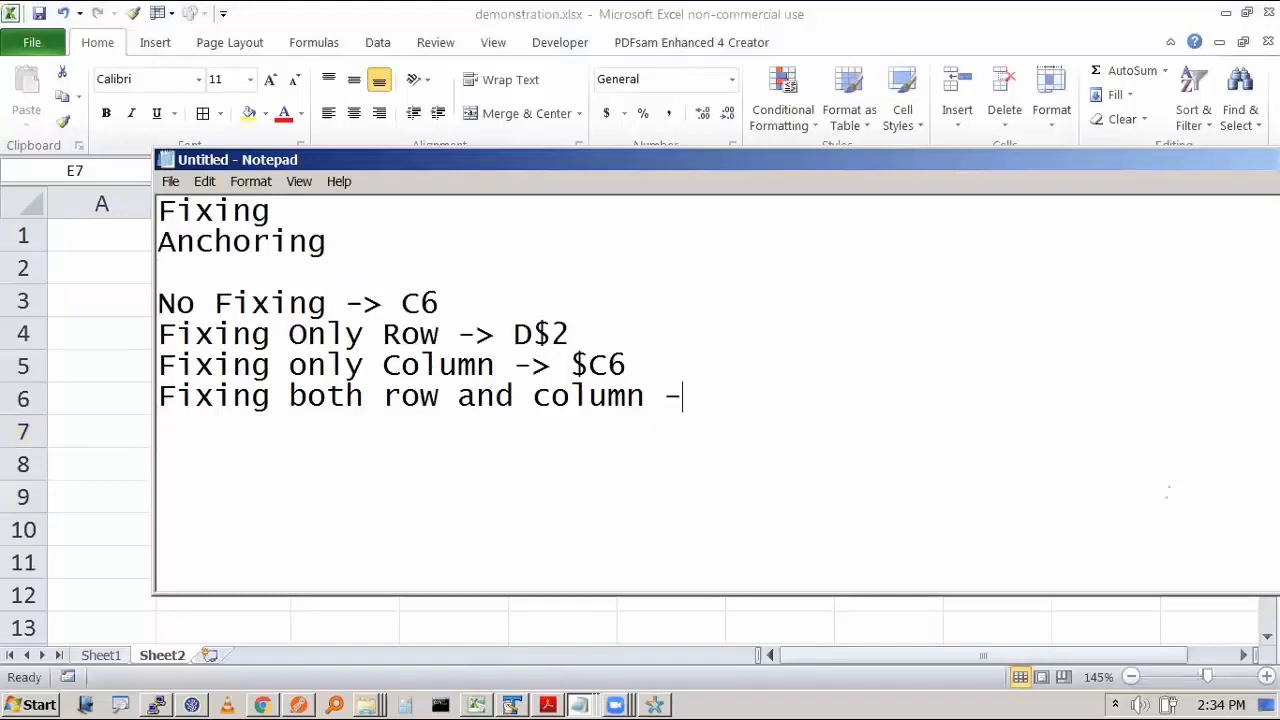
pyautogui.write('> $D$2')
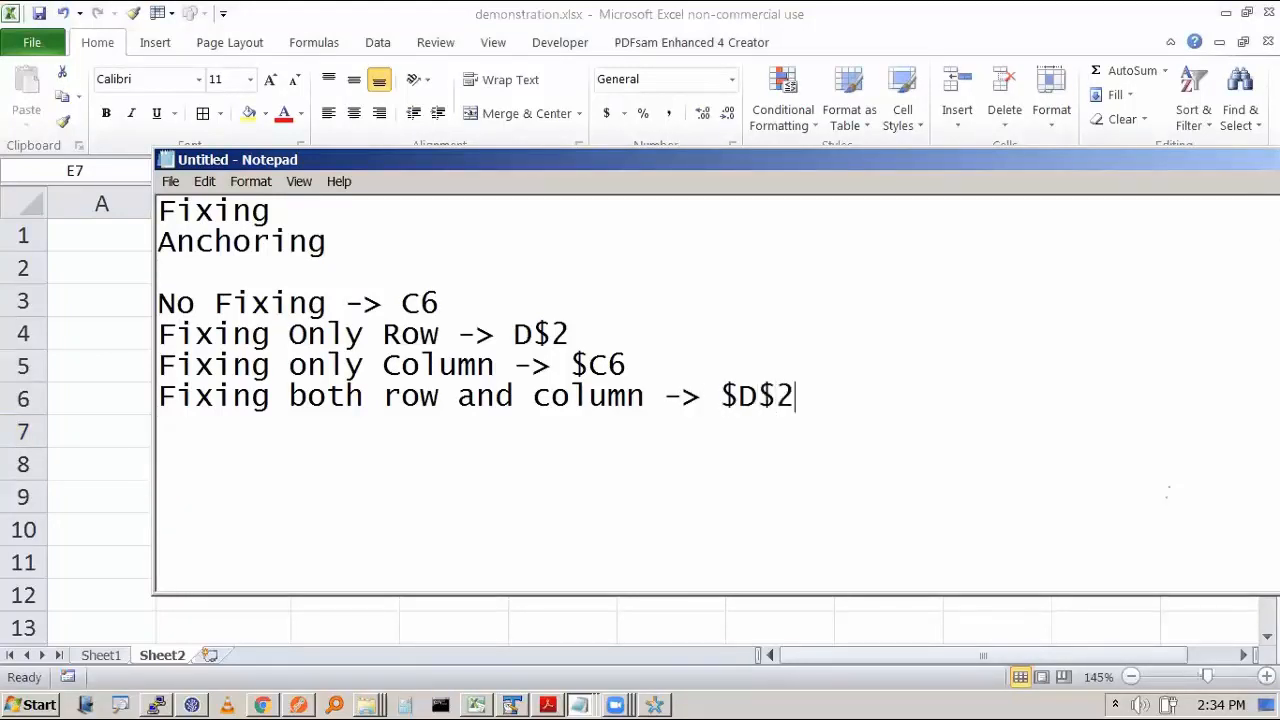
pyautogui.hotkey('alt', 'Tab')
pyautogui.hotkey('alt', 'Tab')
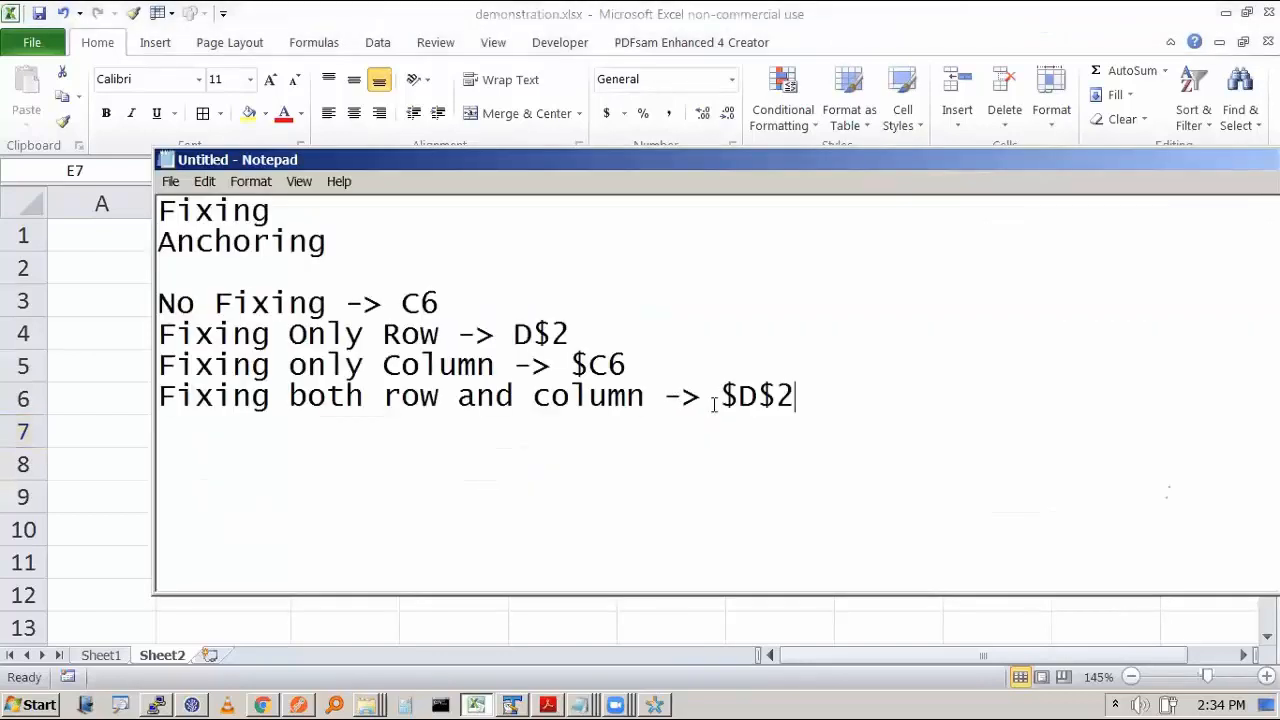
pyautogui.press('Left')
pyautogui.press('Left')
pyautogui.press('BackSpace')
pyautogui.write('C')
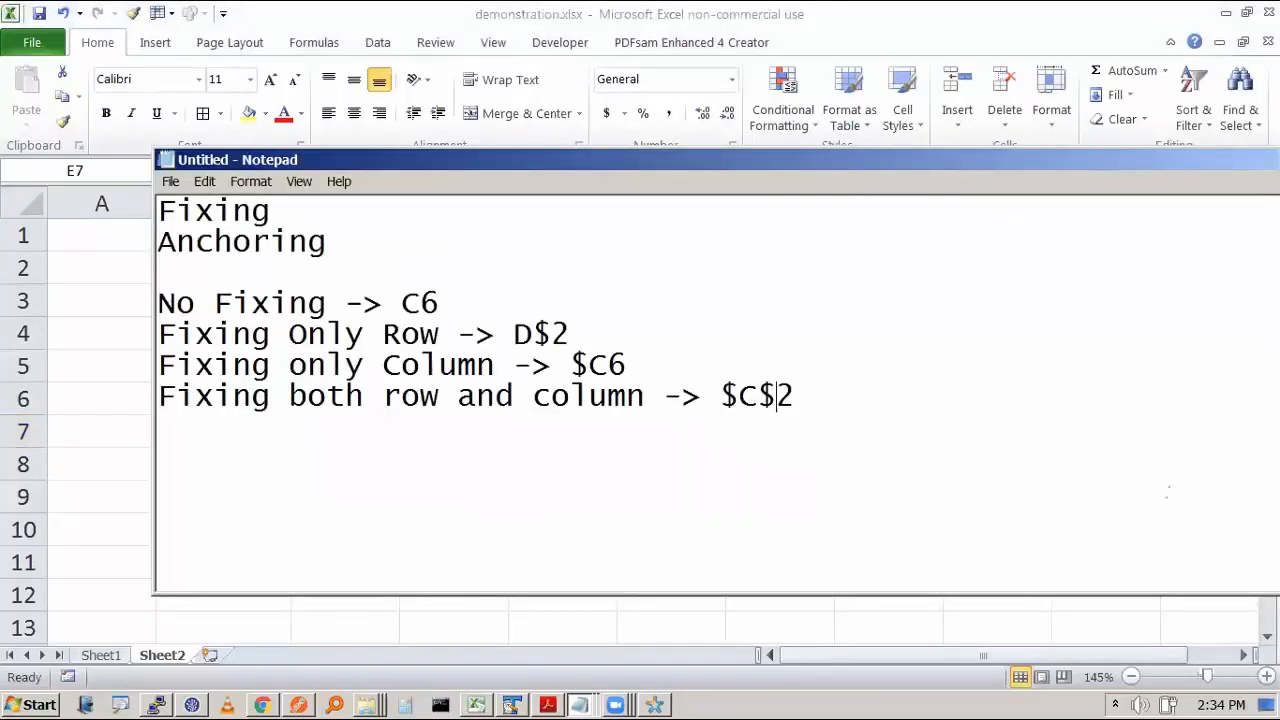
# Add the two-line note "(when you dont want the cell to change when dragging down)" below the "Fixing Only Row" line
pyautogui.press('Up')
pyautogui.write('(when you ')
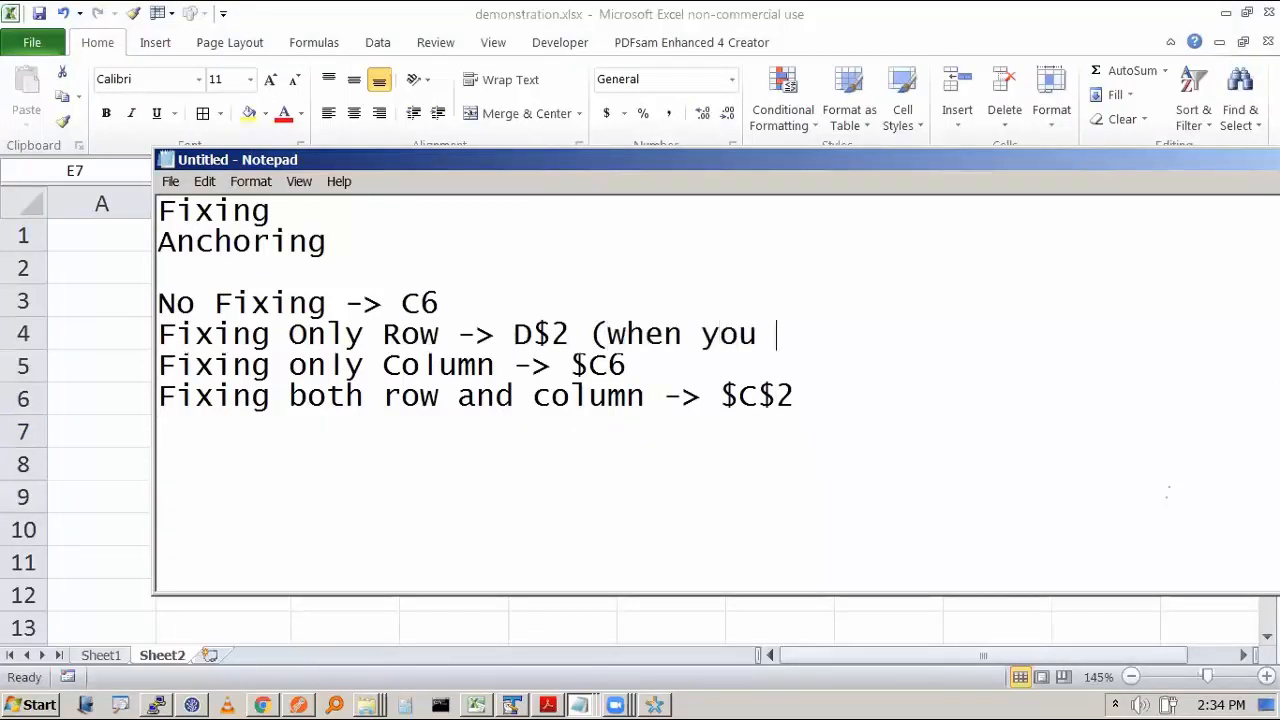
pyautogui.write('dont want the')
pyautogui.press('Return')
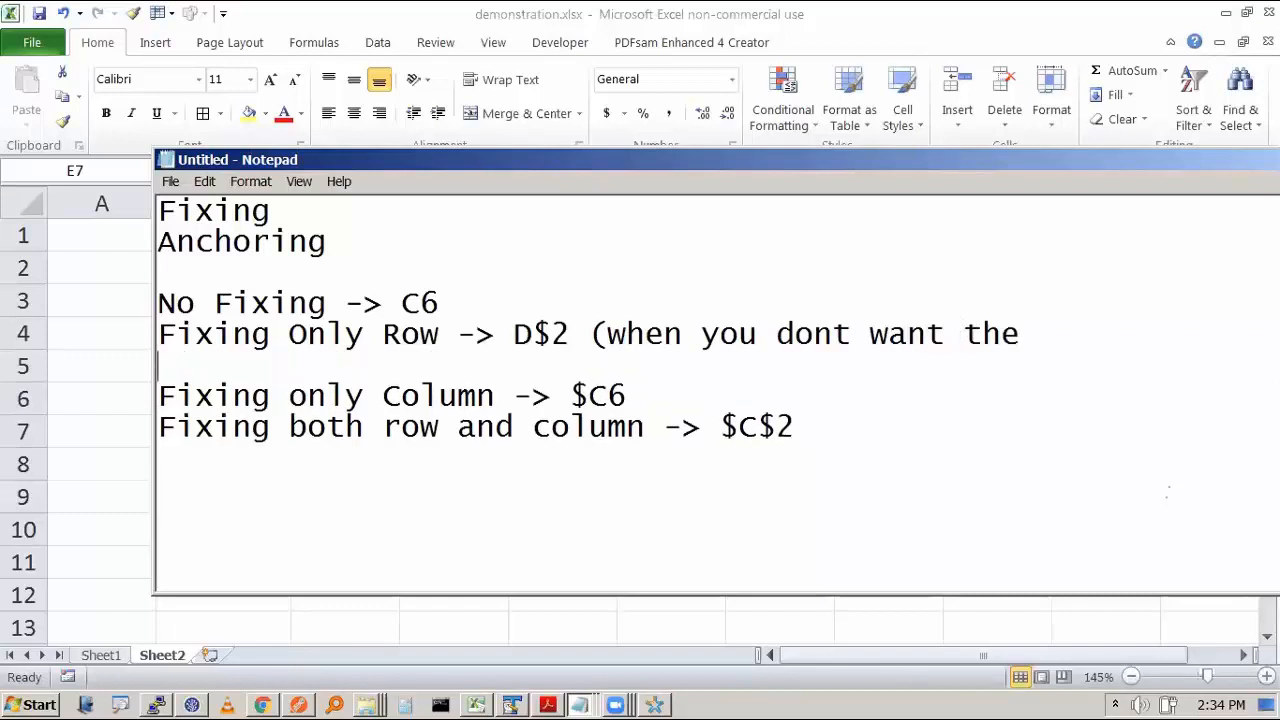
pyautogui.press('Return')
pyautogui.press('Up')
pyautogui.write('Cell to change ')
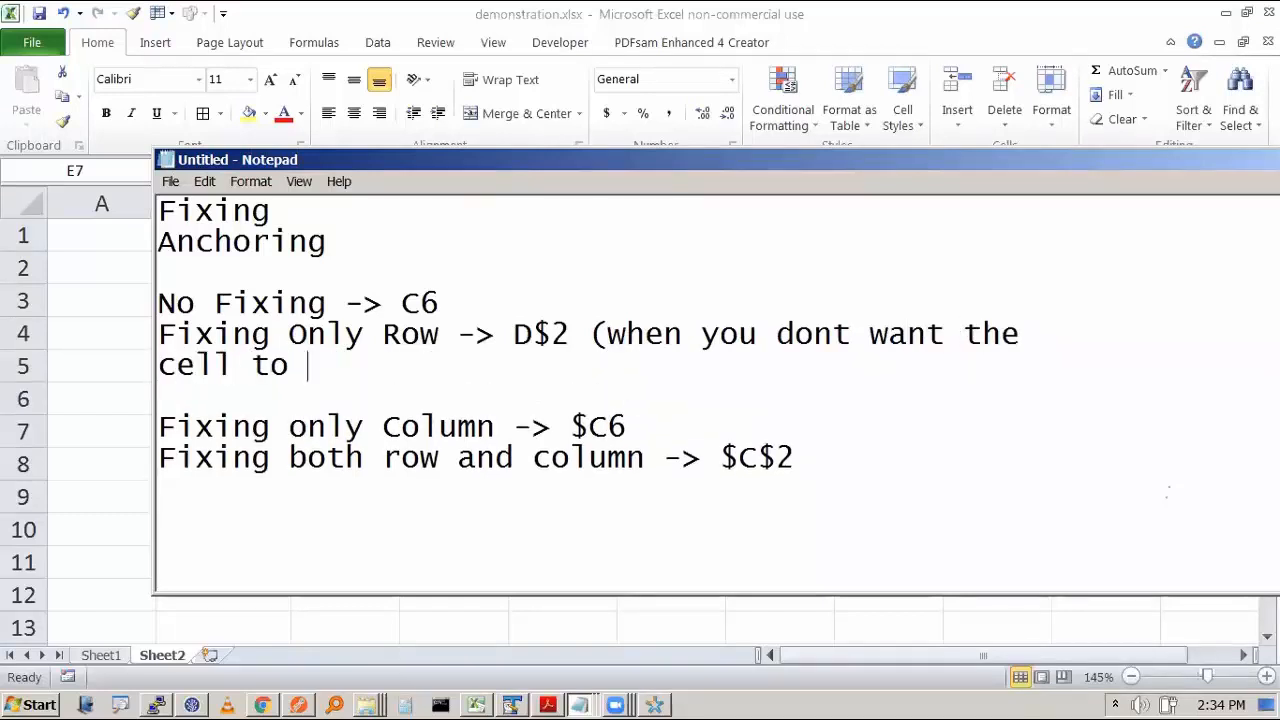
pyautogui.write('when dra')
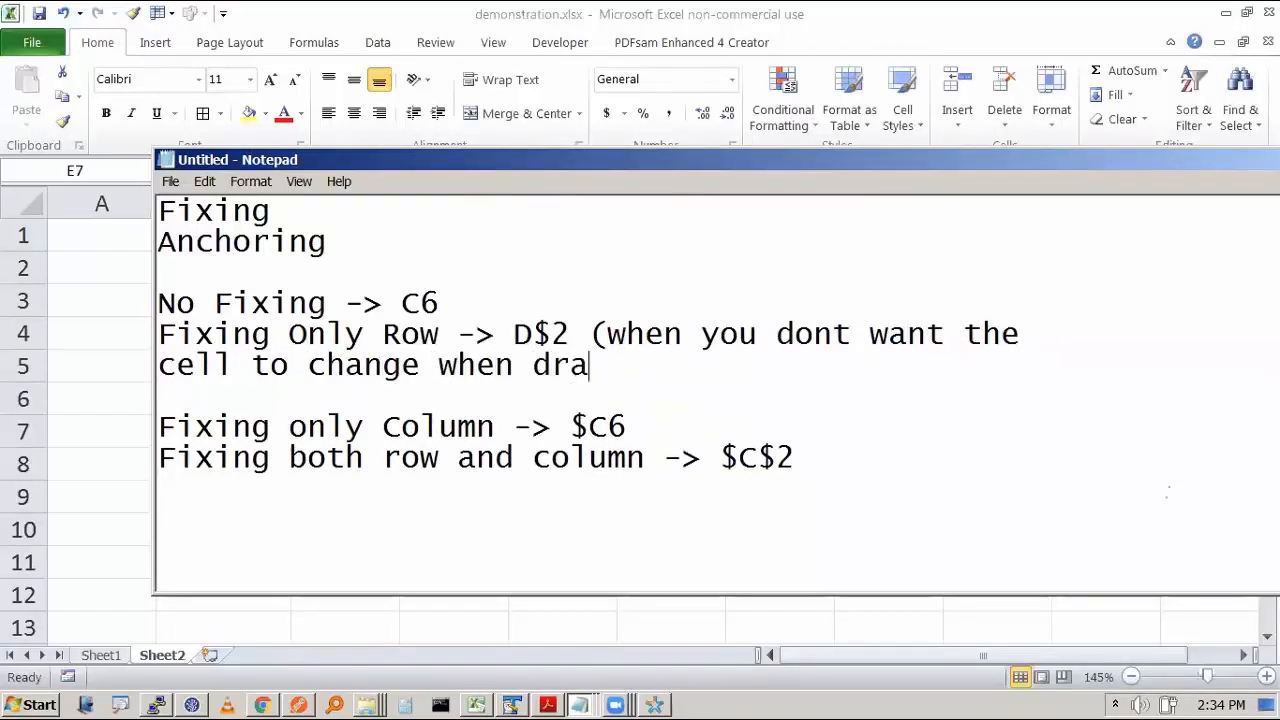
pyautogui.write('gging down)')
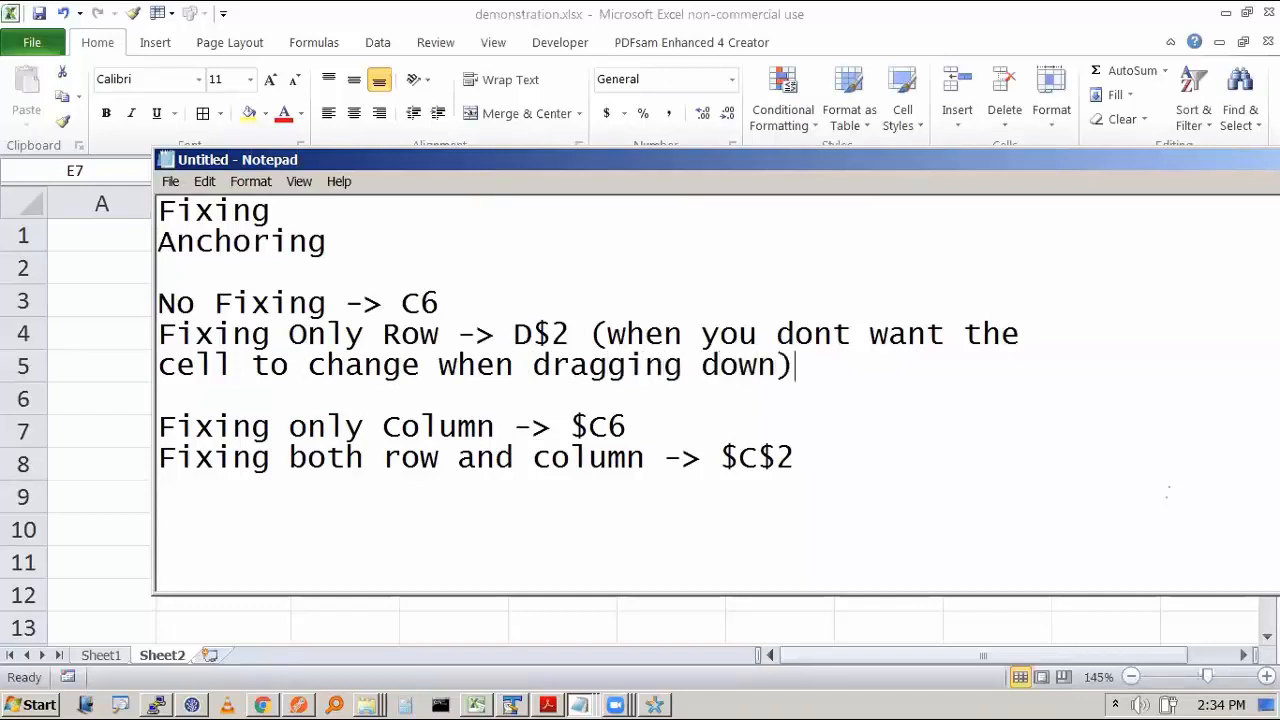
pyautogui.press('Return')
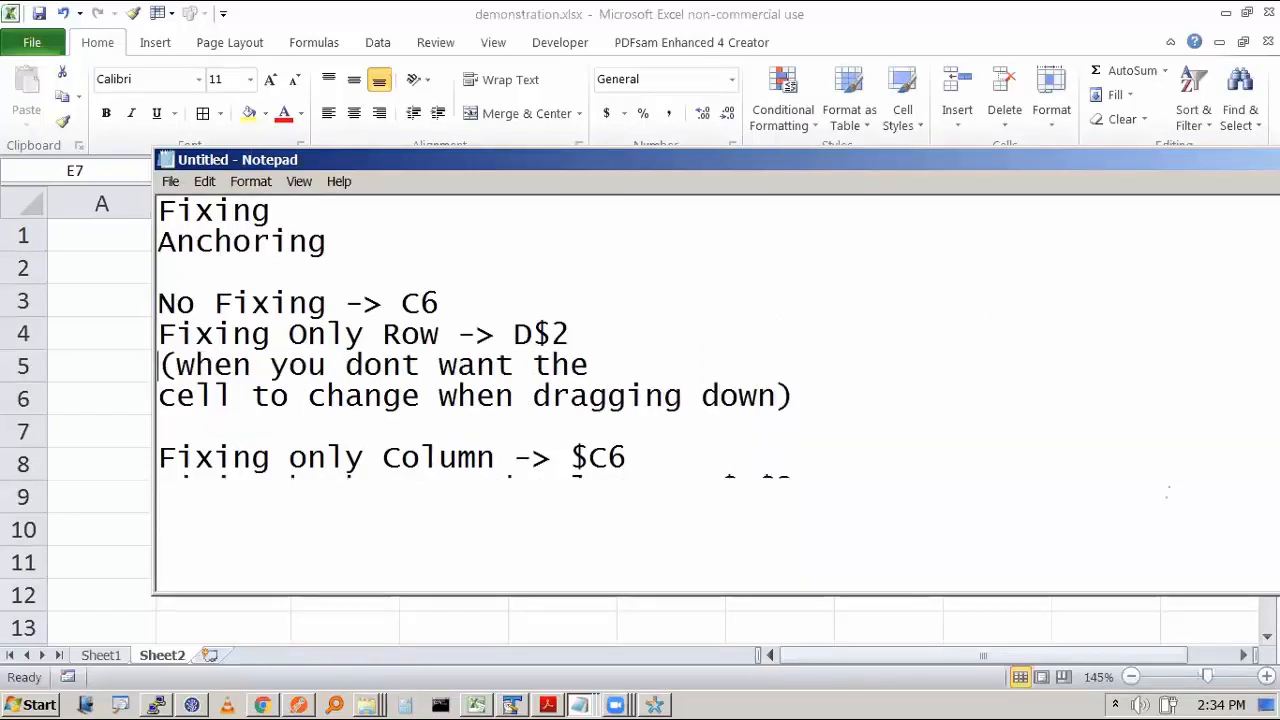
# Copy the two-line note under "Fixing Only Row" to new lines below the "Fixing only Column" line
pyautogui.hotkey('shift', 'Down')
pyautogui.hotkey('shift', 'Down')
pyautogui.hotkey('shift', 'Down')
pyautogui.hotkey('ctrl', 'c')
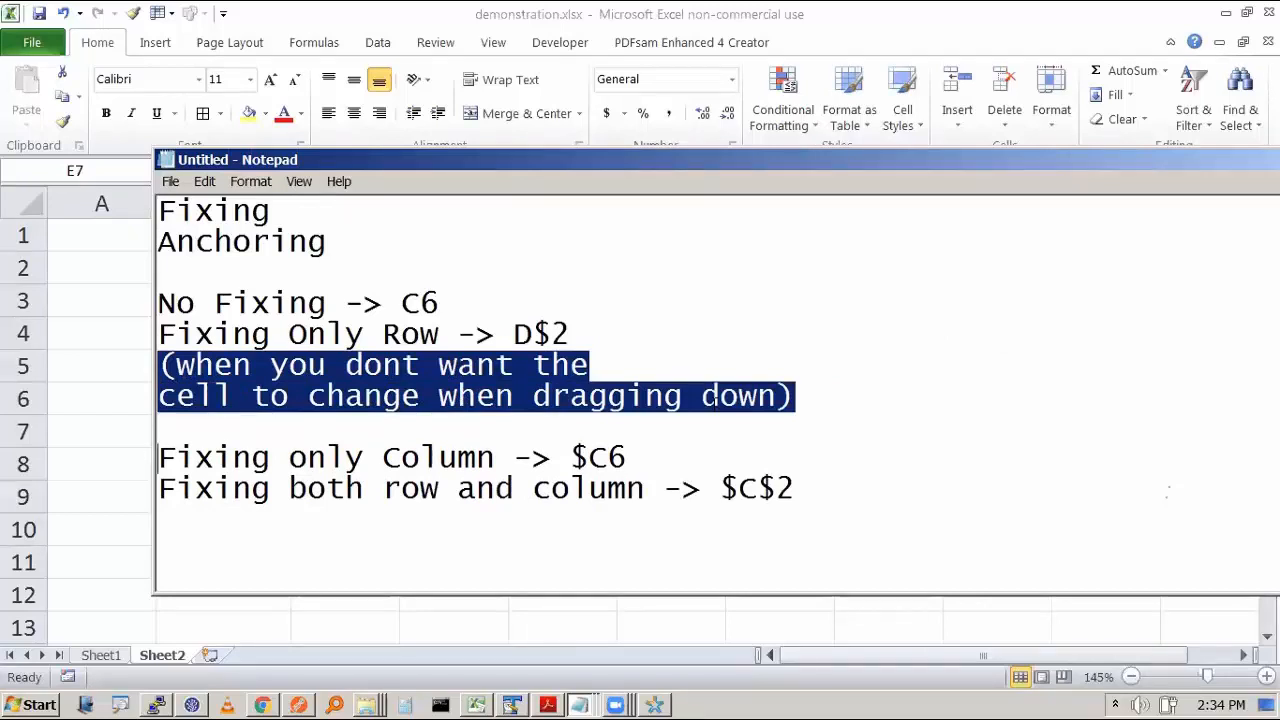
pyautogui.press('Down')
pyautogui.press('Return')
pyautogui.press('Return')
pyautogui.press('Up')
pyautogui.press('Up')
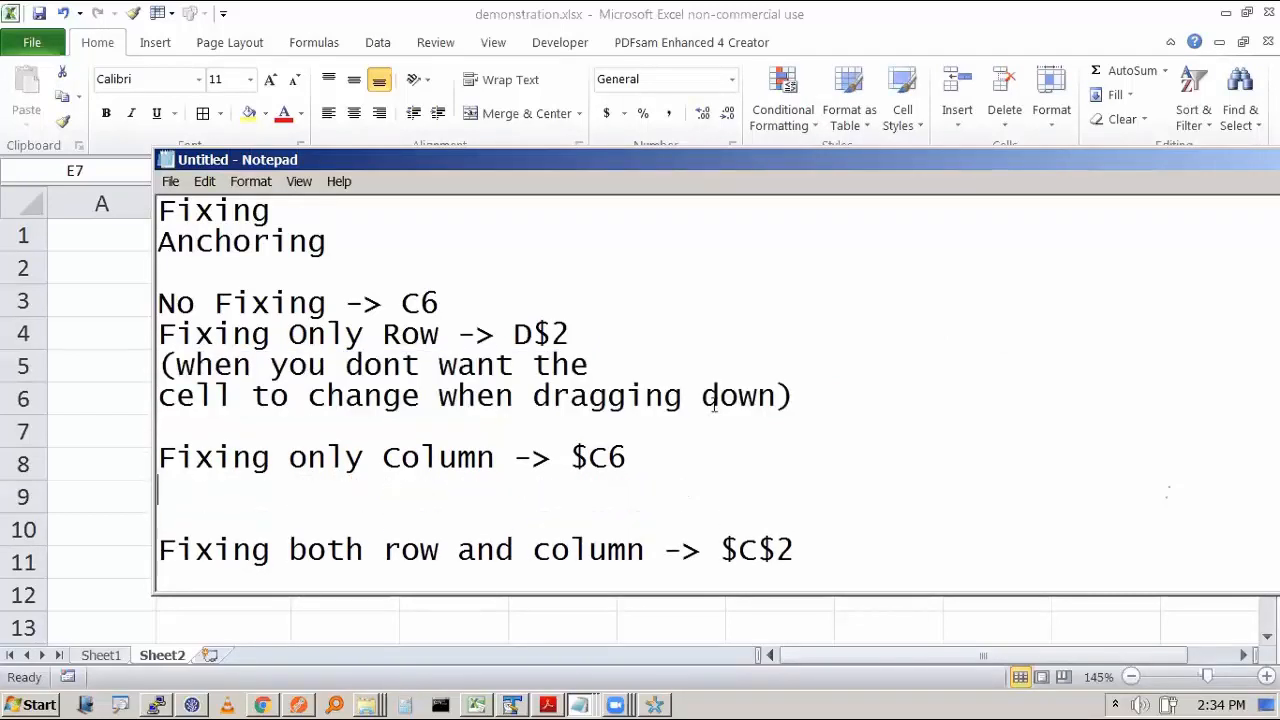
pyautogui.hotkey('ctrl', 'v')
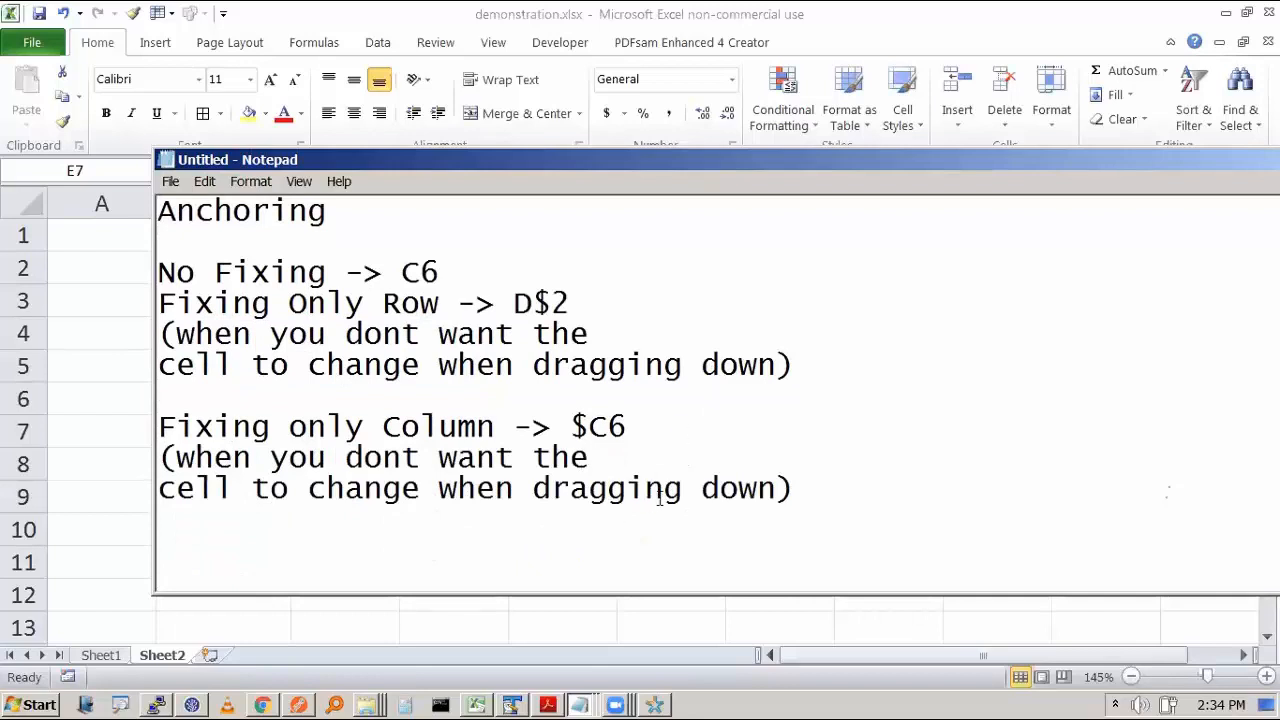
# Switch to Excel and examine which cells the tax formulas in D6 and E6 on Sheet1 reference, including column C
pyautogui.hotkey('alt', 'Tab')
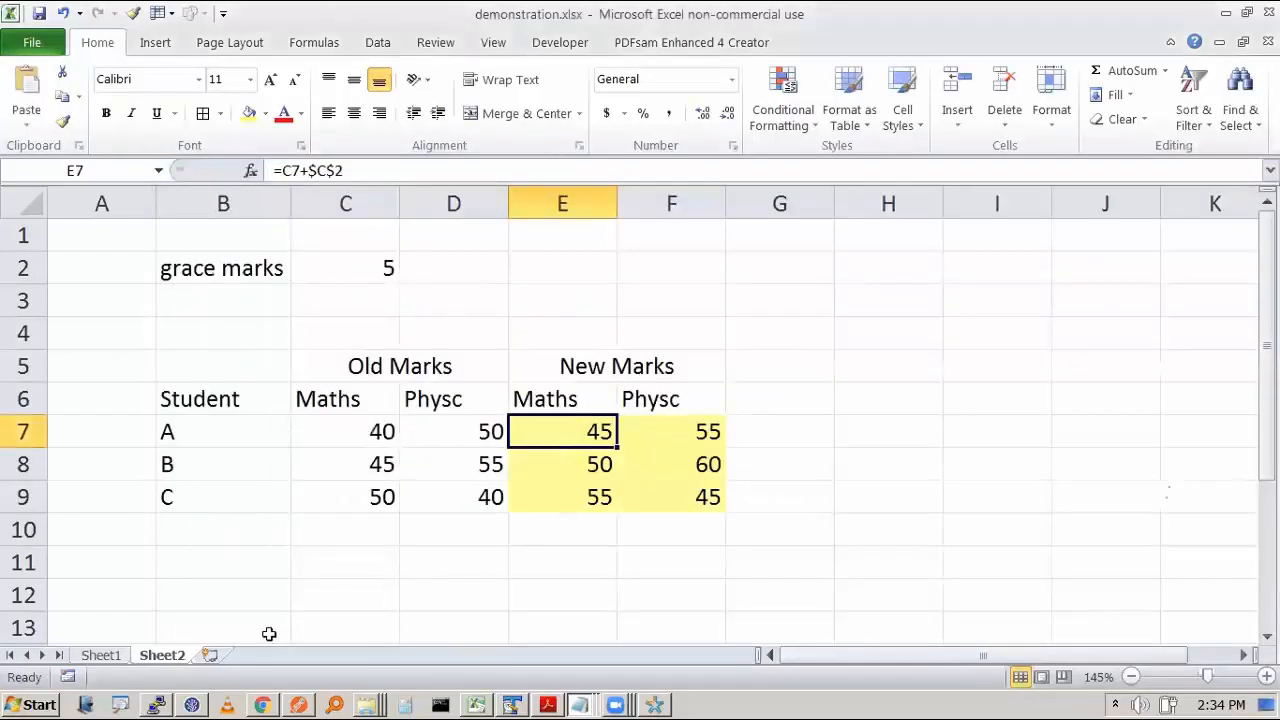
pyautogui.click(112, 656)
pyautogui.click(634, 486)
pyautogui.click(423, 385)
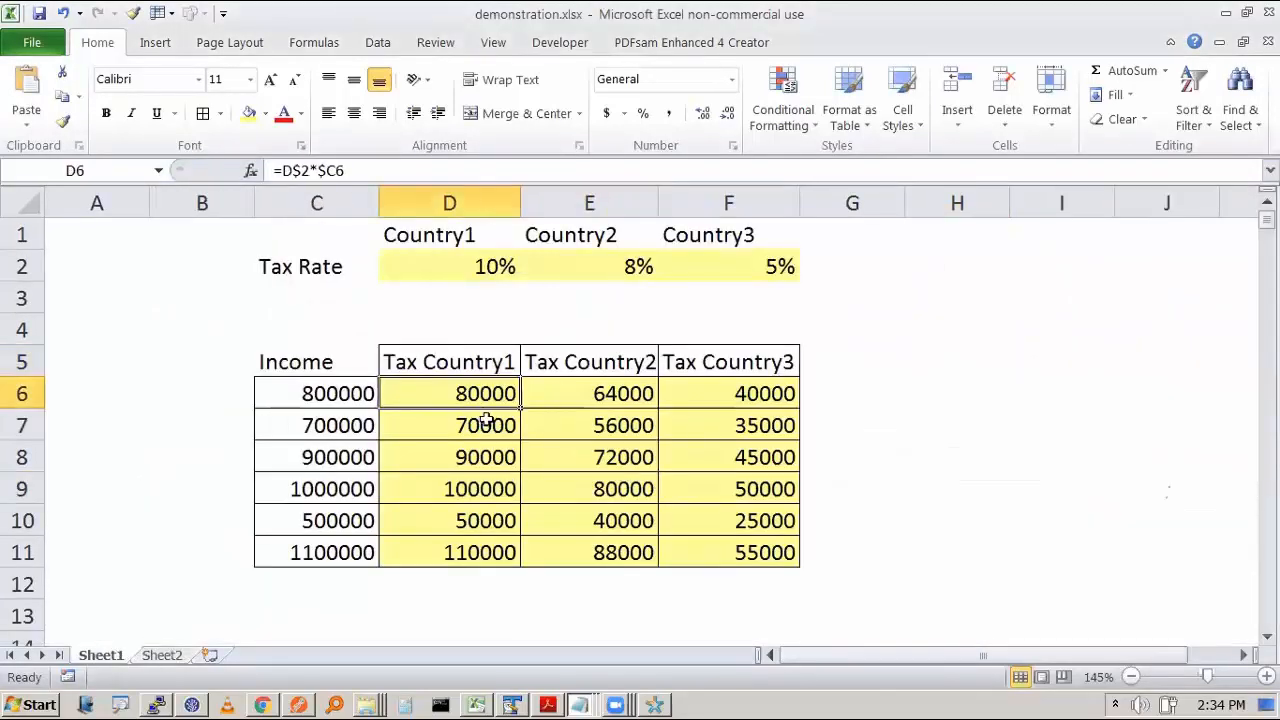
pyautogui.press('F2')
pyautogui.press('Escape')
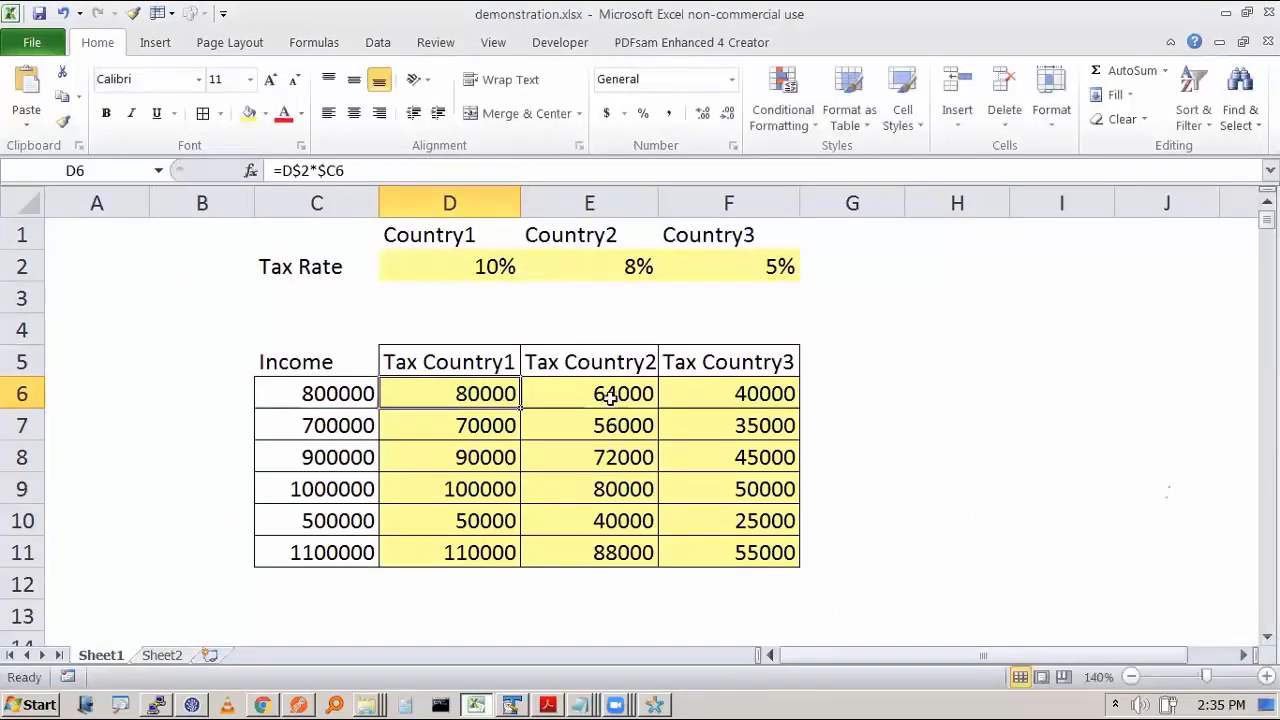
pyautogui.doubleClick(623, 393)
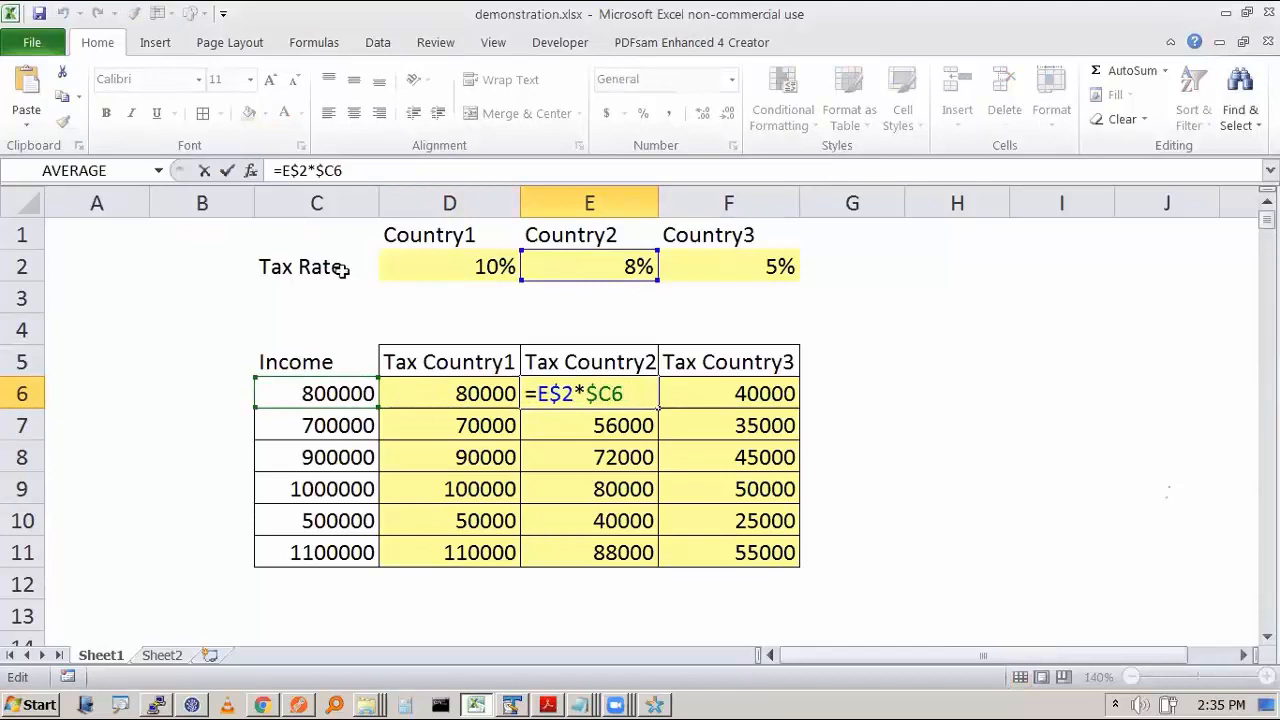
pyautogui.click(338, 198)
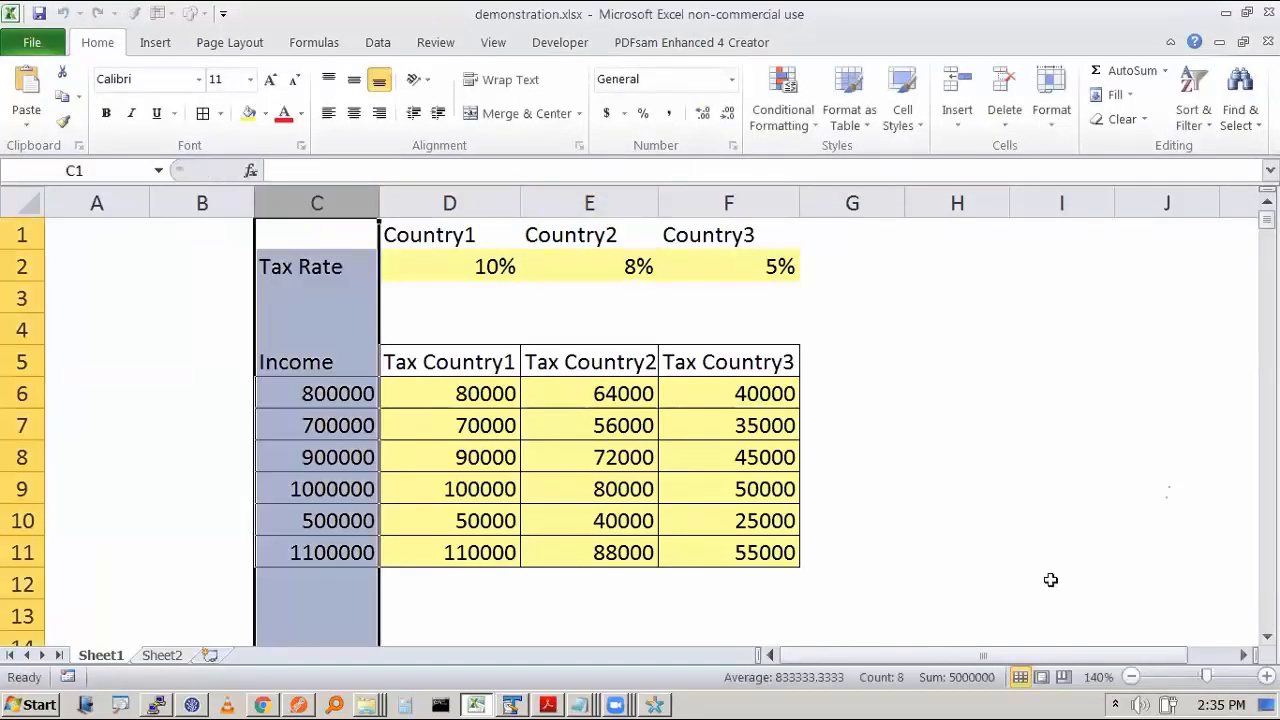
# Switch to Notepad, change "down" to "right" in the "Fixing only Column" note, and remove the extra blank line below it
pyautogui.hotkey('alt', 'Tab')
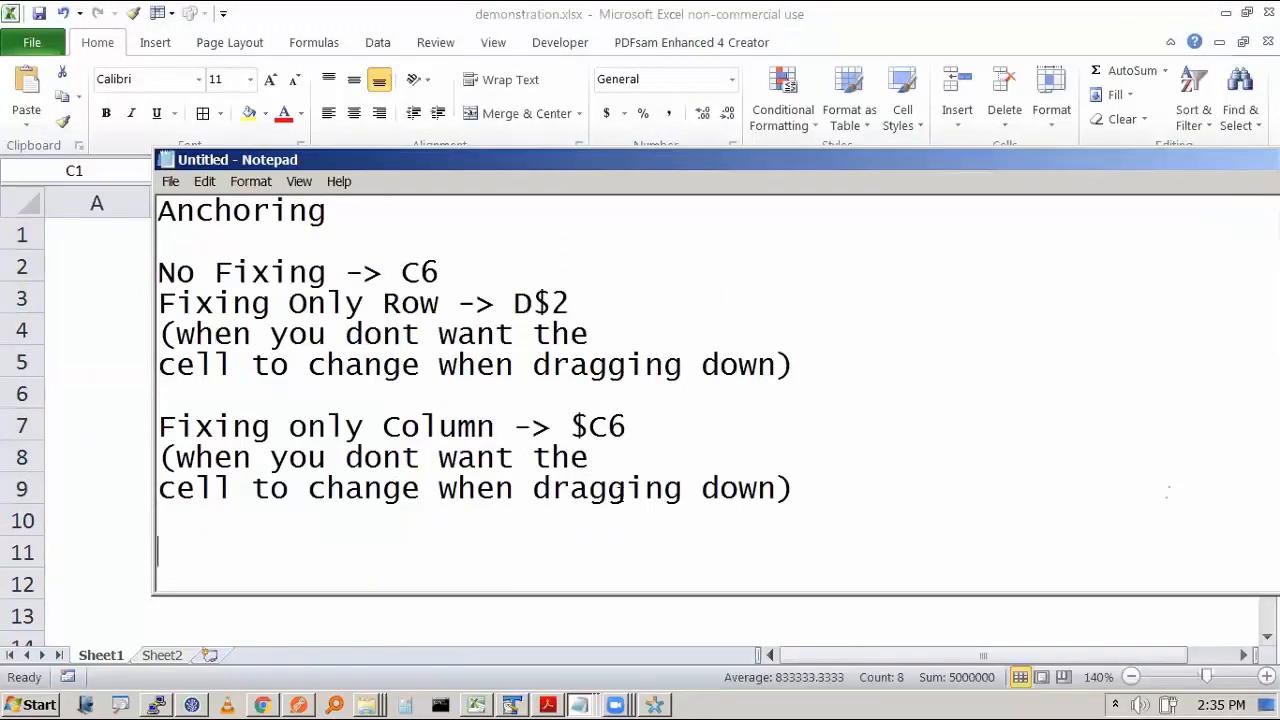
pyautogui.doubleClick(615, 487)
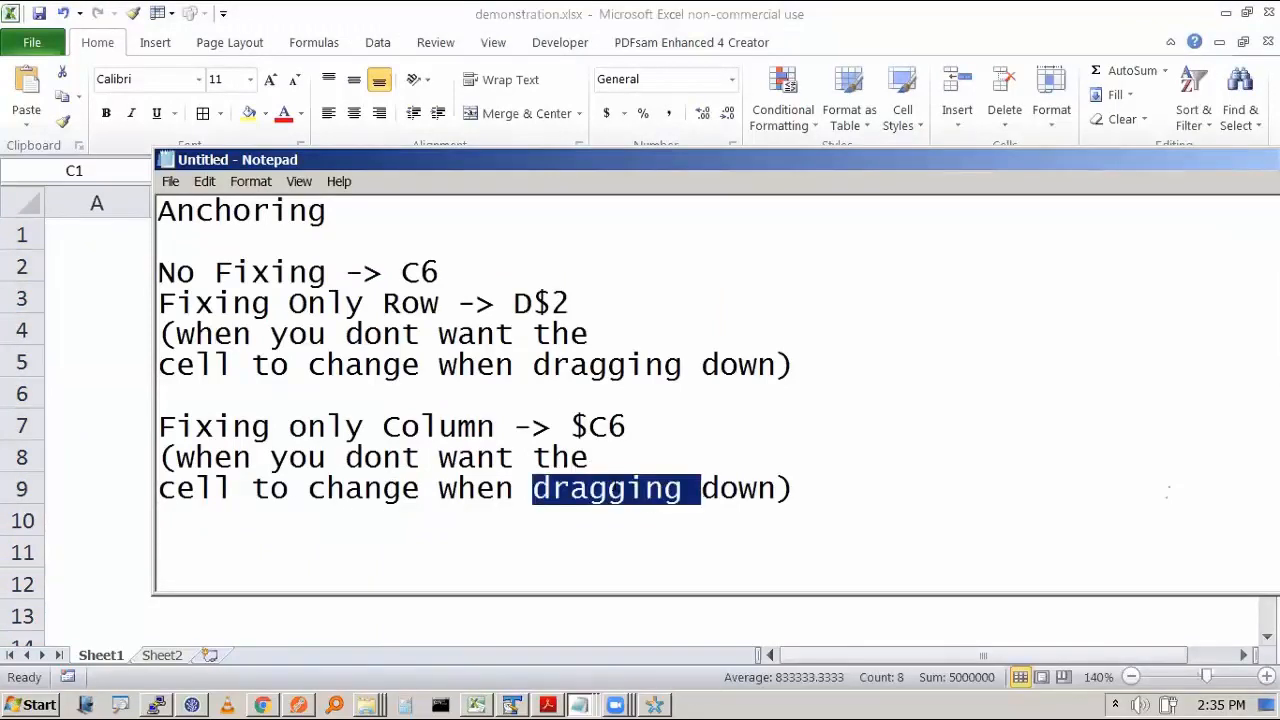
pyautogui.press('Right')
pyautogui.hotkey('ctrl', 'shift', 'Right')
pyautogui.hotkey('shift', 'Left')
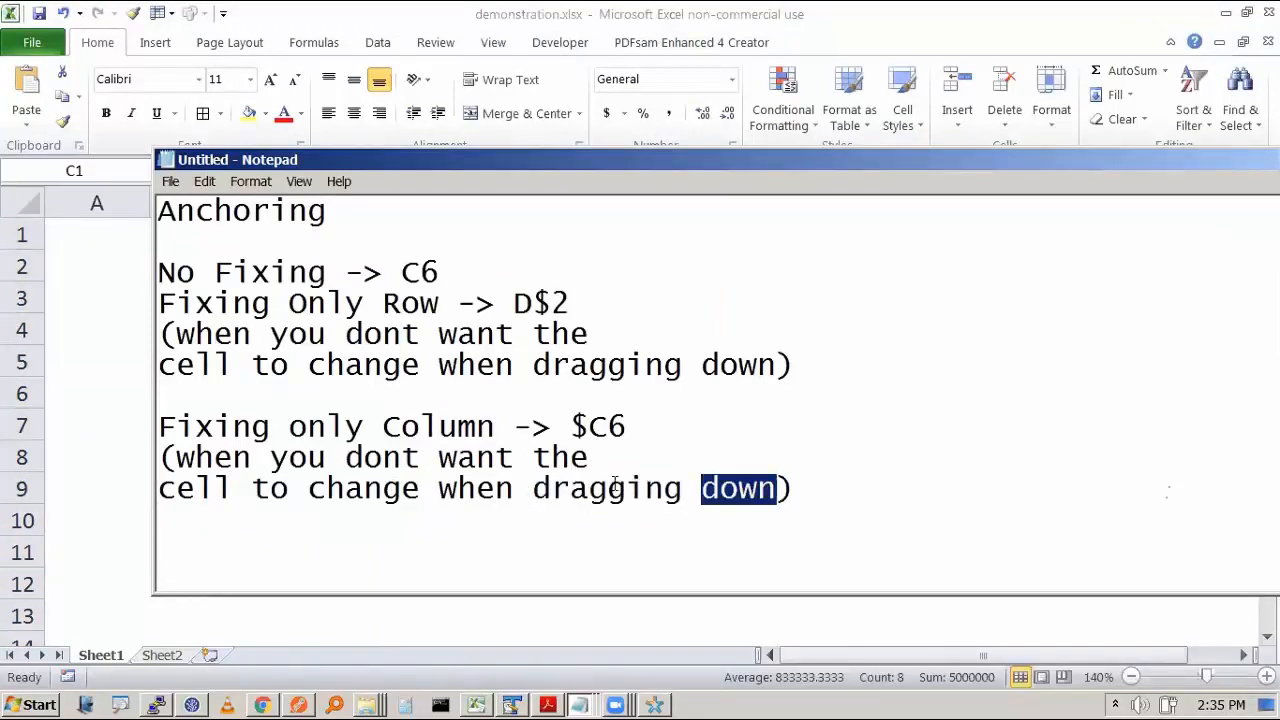
pyautogui.write('right')
pyautogui.press('Down')
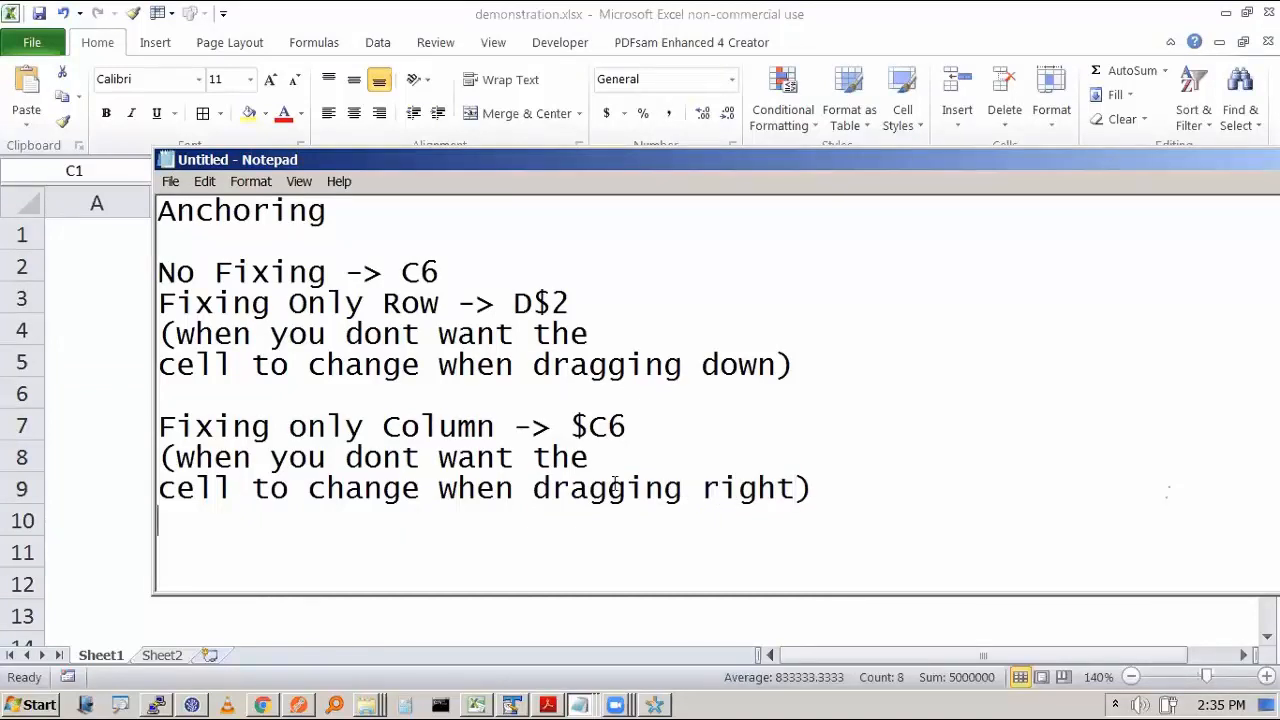
pyautogui.scroll(-1, 611, 487)
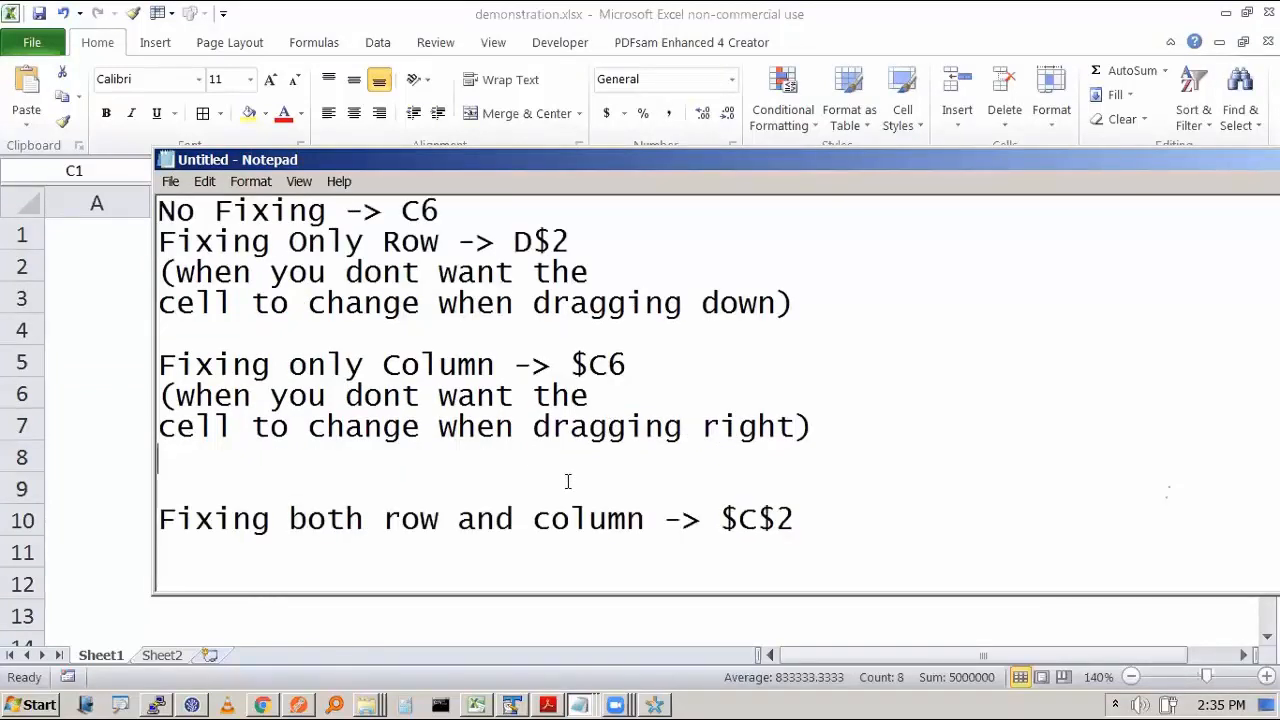
pyautogui.click(474, 484)
pyautogui.press('BackSpace')
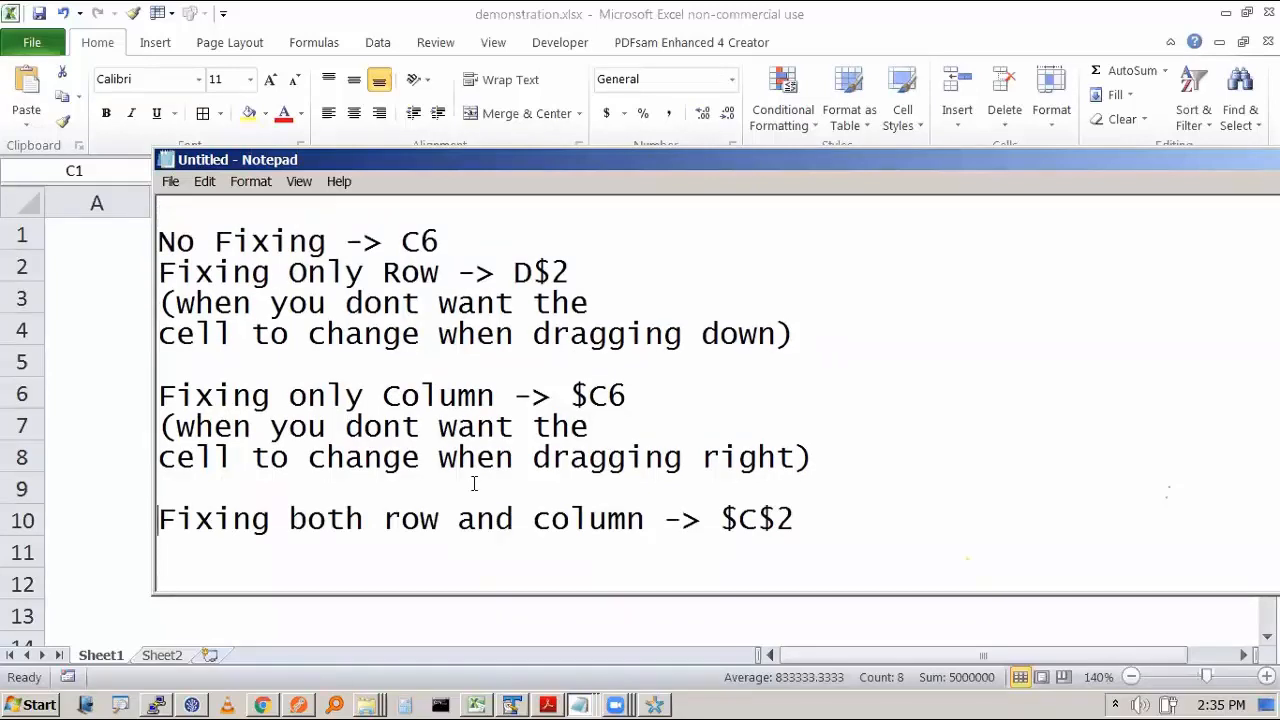
# Copy the two-line "Fixing only Column" note to below the "Fixing both row and column" line
pyautogui.hotkey('shift', 'Up')
pyautogui.hotkey('shift', 'Up')
pyautogui.hotkey('ctrl', 'c')
pyautogui.press('Down')
pyautogui.press('Down')
pyautogui.press('Down')
pyautogui.press('Down')
pyautogui.hotkey('ctrl', 'v')
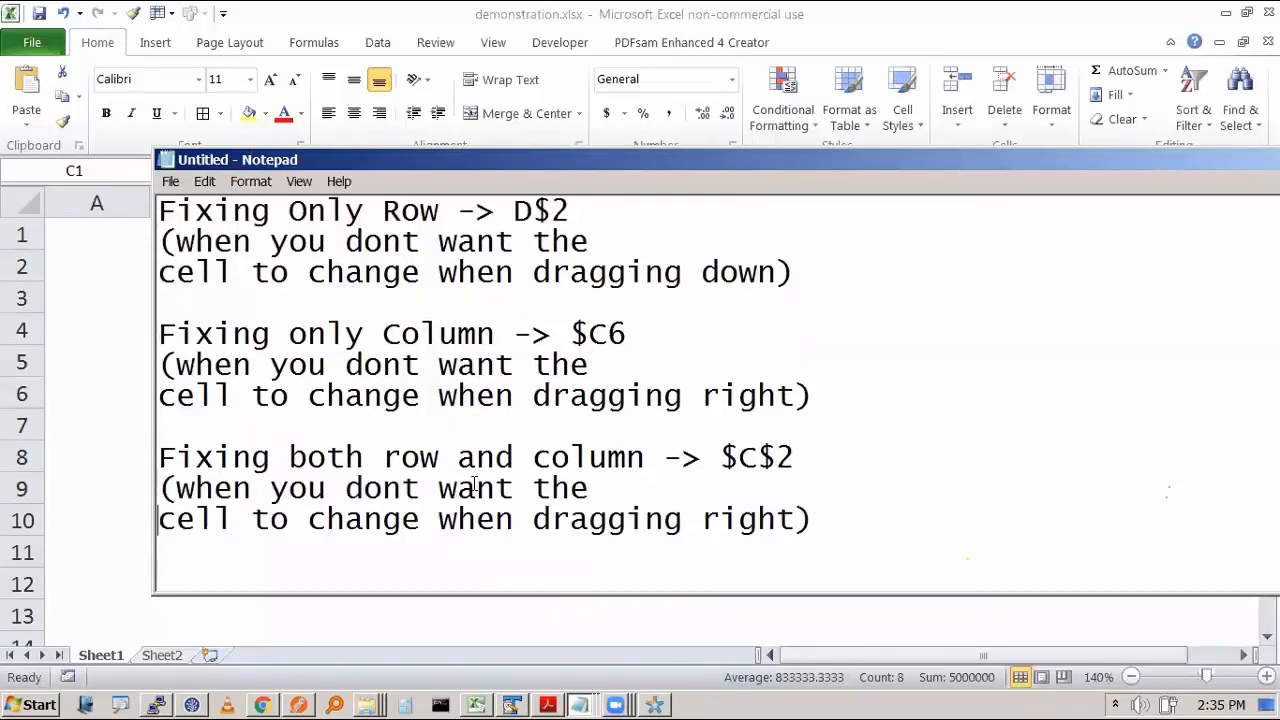
# Extend the "Fixing both row and column" note with "or dragging down" and make the Notepad window taller
pyautogui.press('Left')
pyautogui.hotkey('ctrl', 'Left')
pyautogui.hotkey('ctrl', 'Right')
pyautogui.write('or de')
pyautogui.press('BackSpace')
pyautogui.write('ragging down')
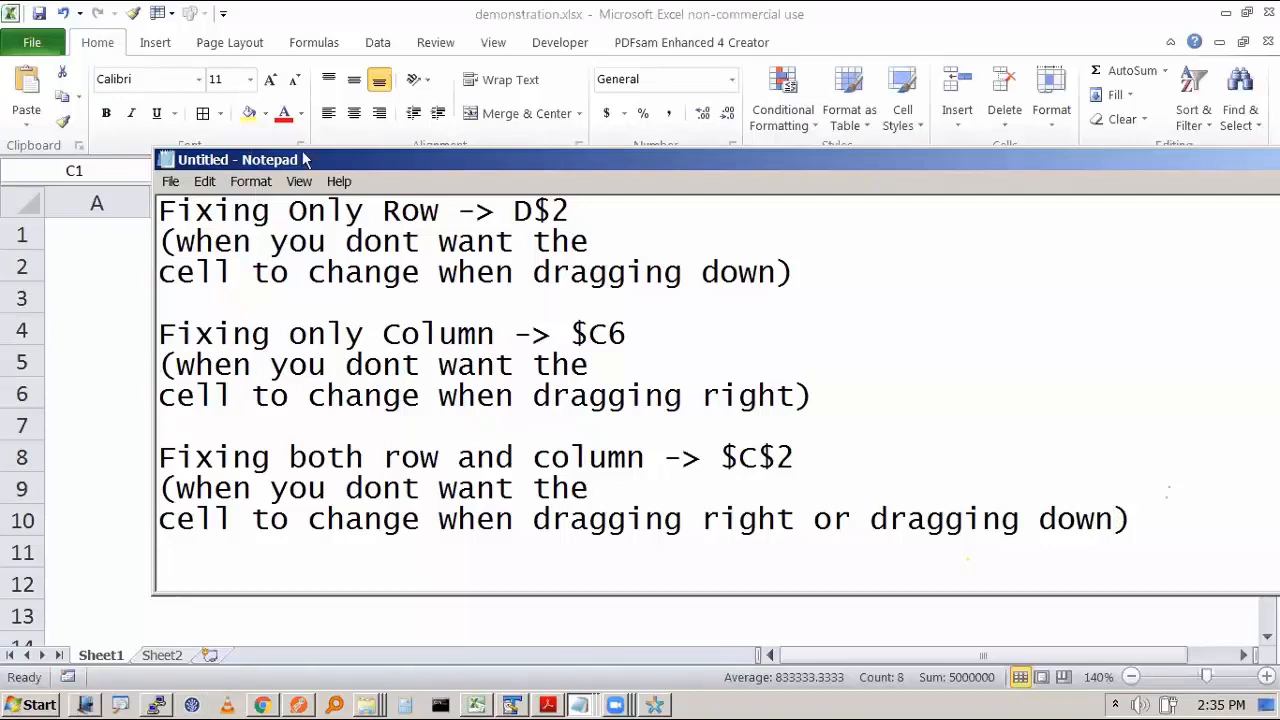
pyautogui.moveTo(305, 147); pyautogui.dragTo(305, 93)
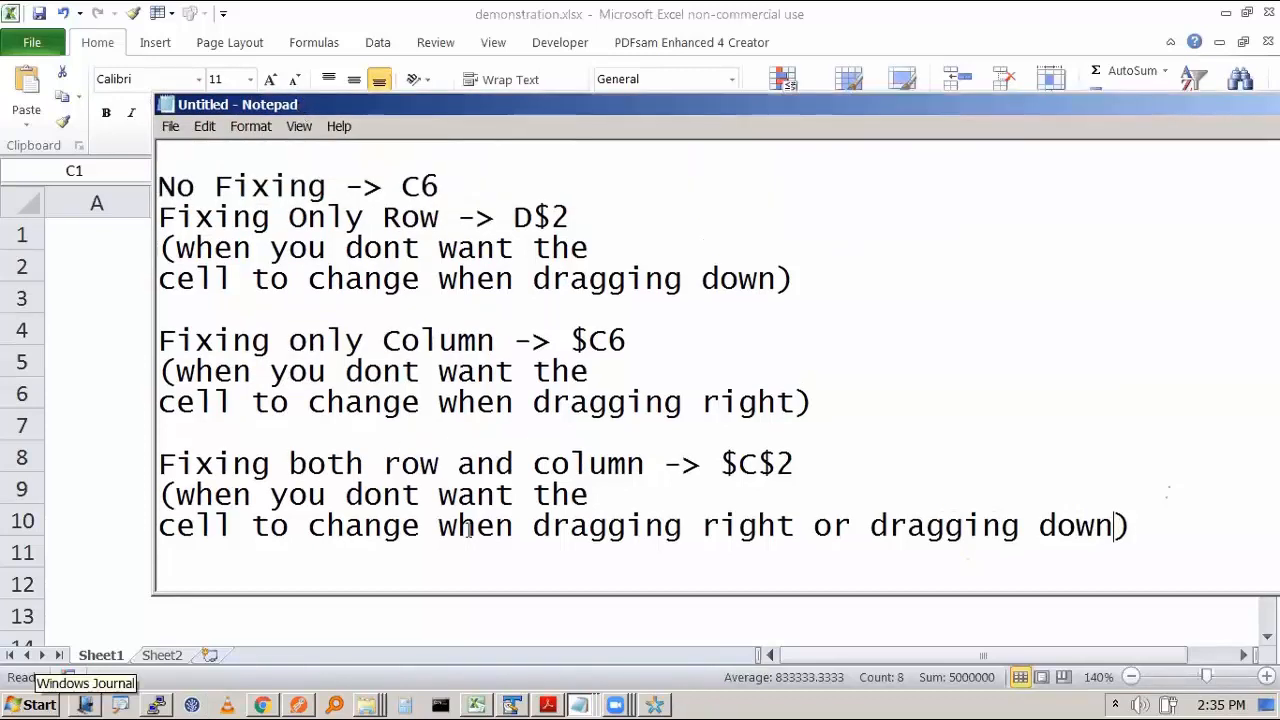
pyautogui.scroll(1, 460, 535)
pyautogui.scroll(-1, 455, 537)
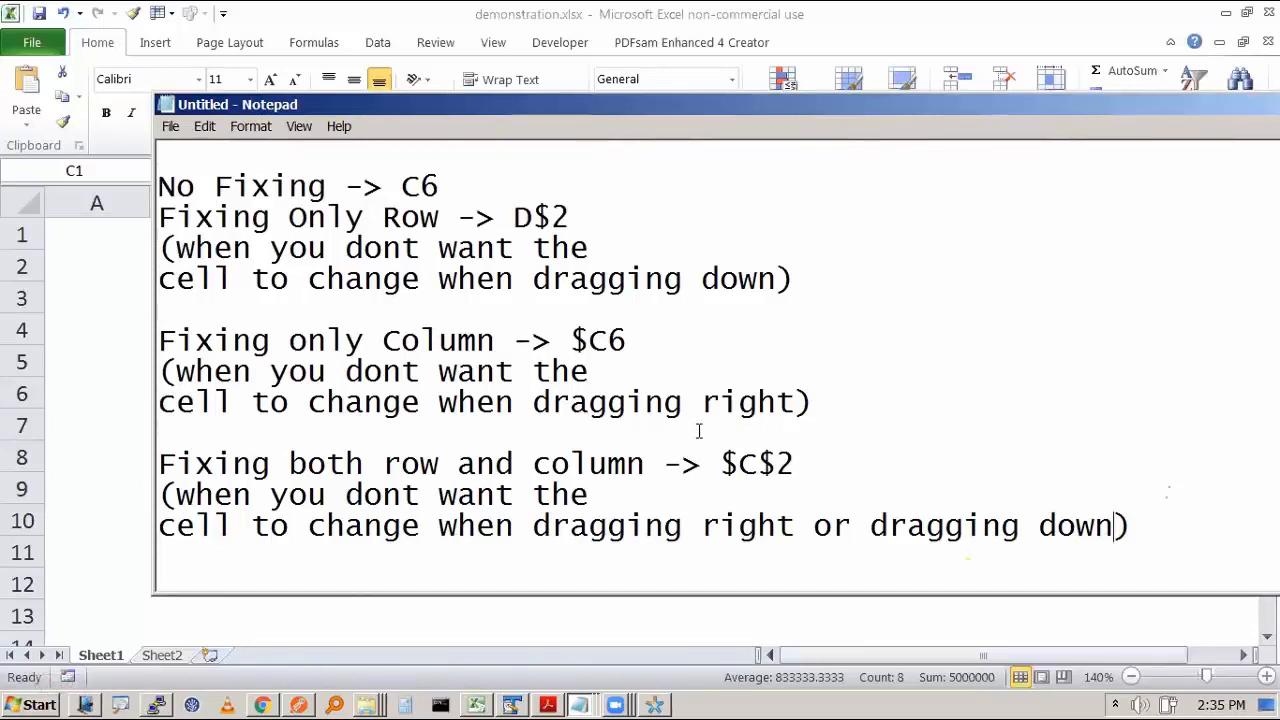
# Insert blank lines below "No Fixing -> C6" and paste the copied two-line note directly under it
pyautogui.scroll(1, 699, 432)
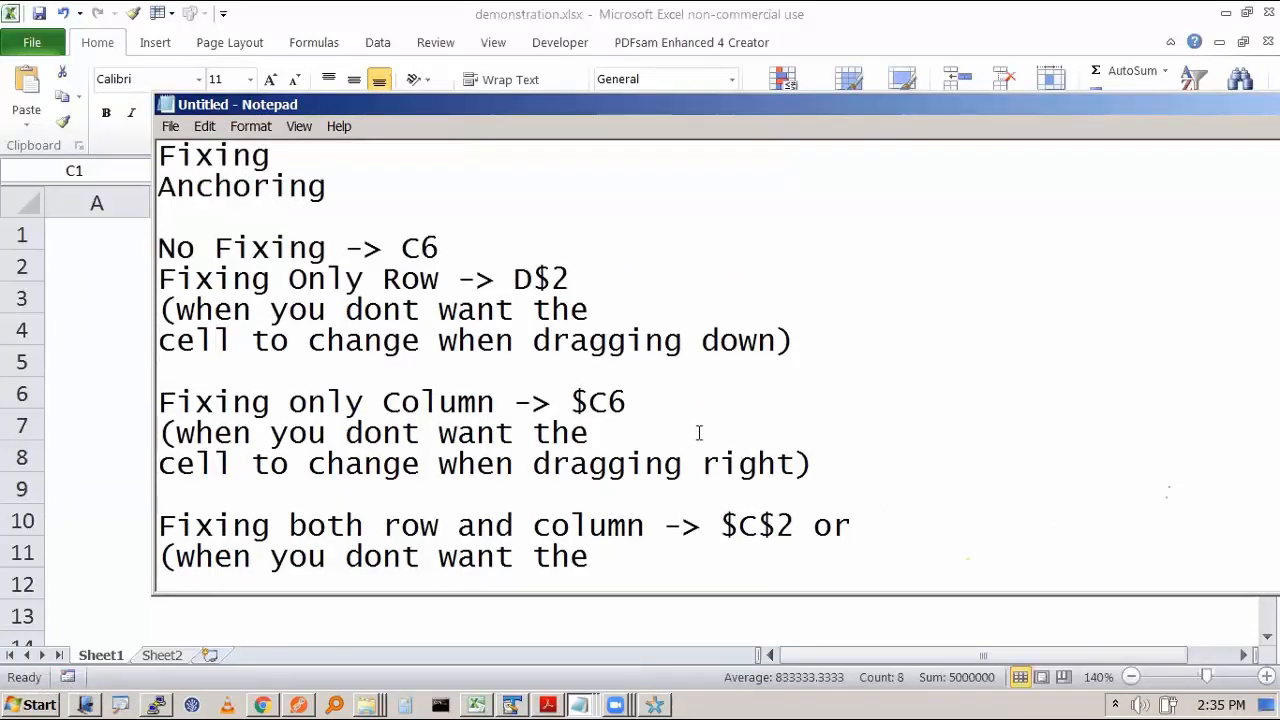
pyautogui.click(506, 248)
pyautogui.press('Return')
pyautogui.press('Return')
pyautogui.press('Return')
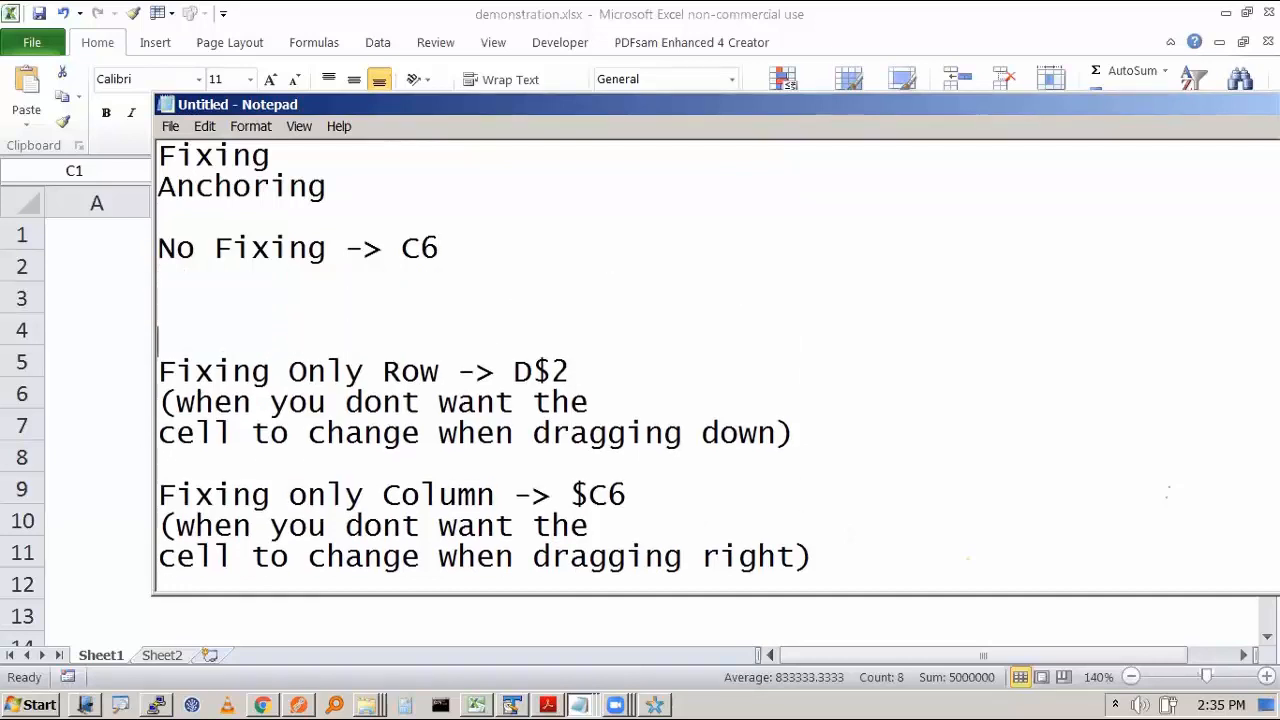
pyautogui.press('Up')
pyautogui.press('Up')
pyautogui.press('Up')
pyautogui.hotkey('ctrl', 'v')
# Reword the "No Fixing" note to "(when you want the cell to change when dragging right or dragging down)"
pyautogui.press('Up')
pyautogui.press('Up')
pyautogui.hotkey('ctrl', 'Right')
pyautogui.hotkey('ctrl', 'Right')
pyautogui.hotkey('ctrl', 'shift', 'Right')
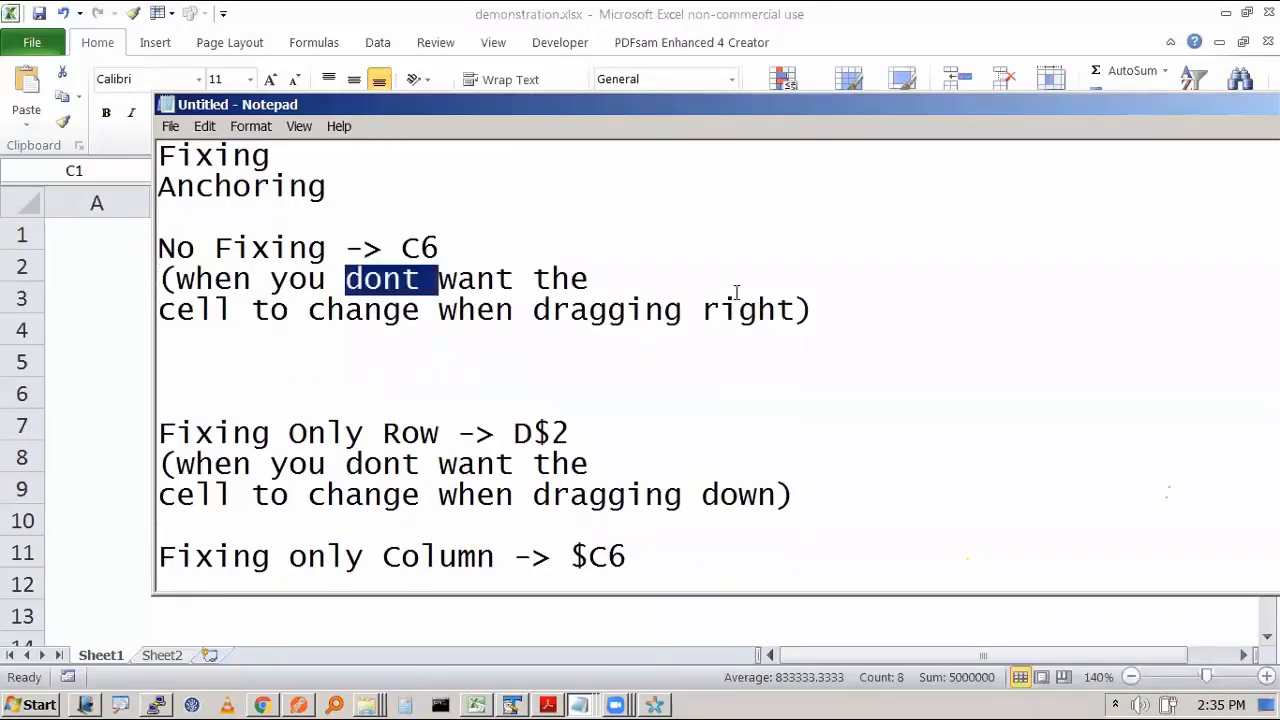
pyautogui.press('Delete')
pyautogui.hotkey('ctrl', 'Right')
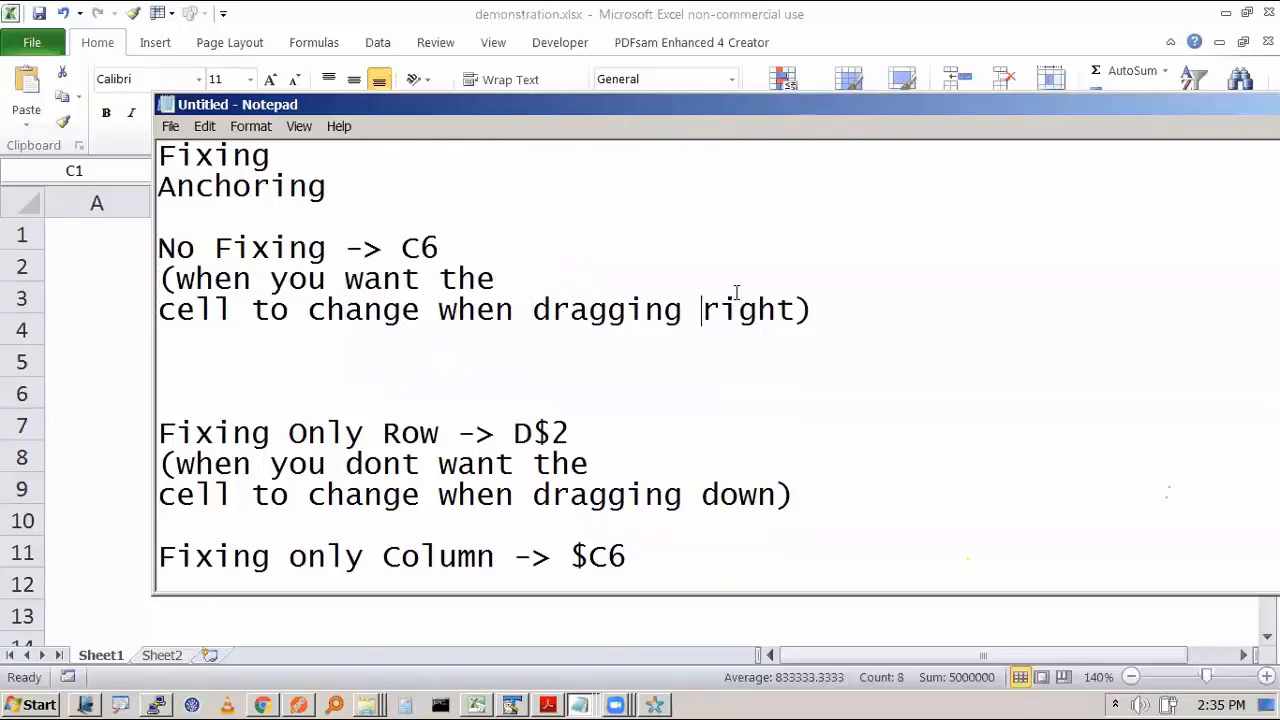
pyautogui.press('End')
pyautogui.press('Left')
pyautogui.write('or draggind')
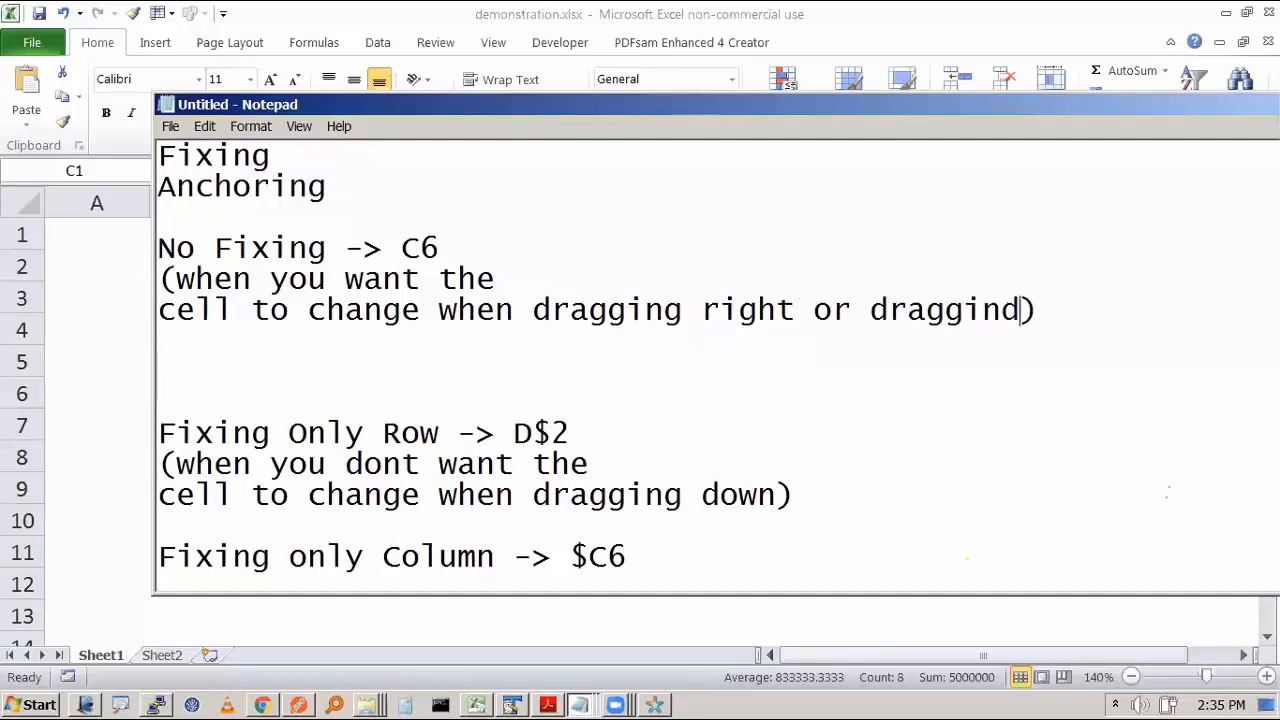
pyautogui.write(' down')
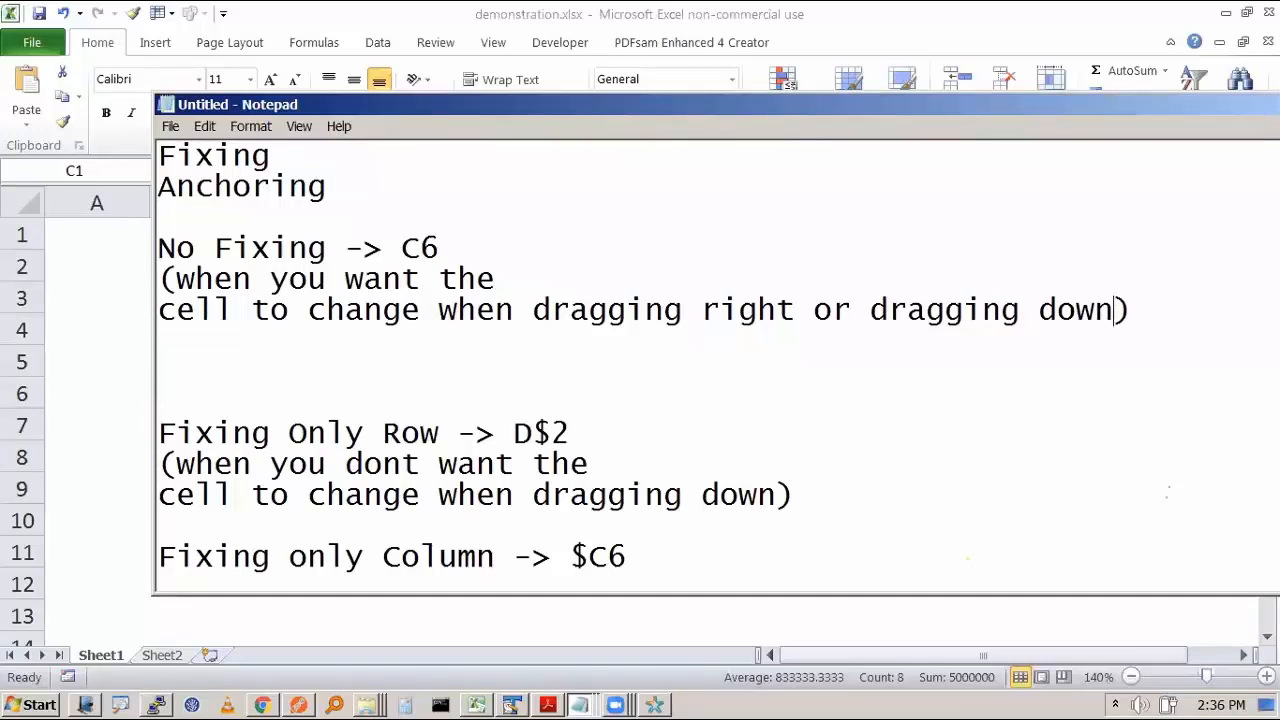
# Remove one blank line below the "No Fixing" note and save the notes to the Desktop as the text file "reference"
pyautogui.press('Down')
pyautogui.press('Delete')
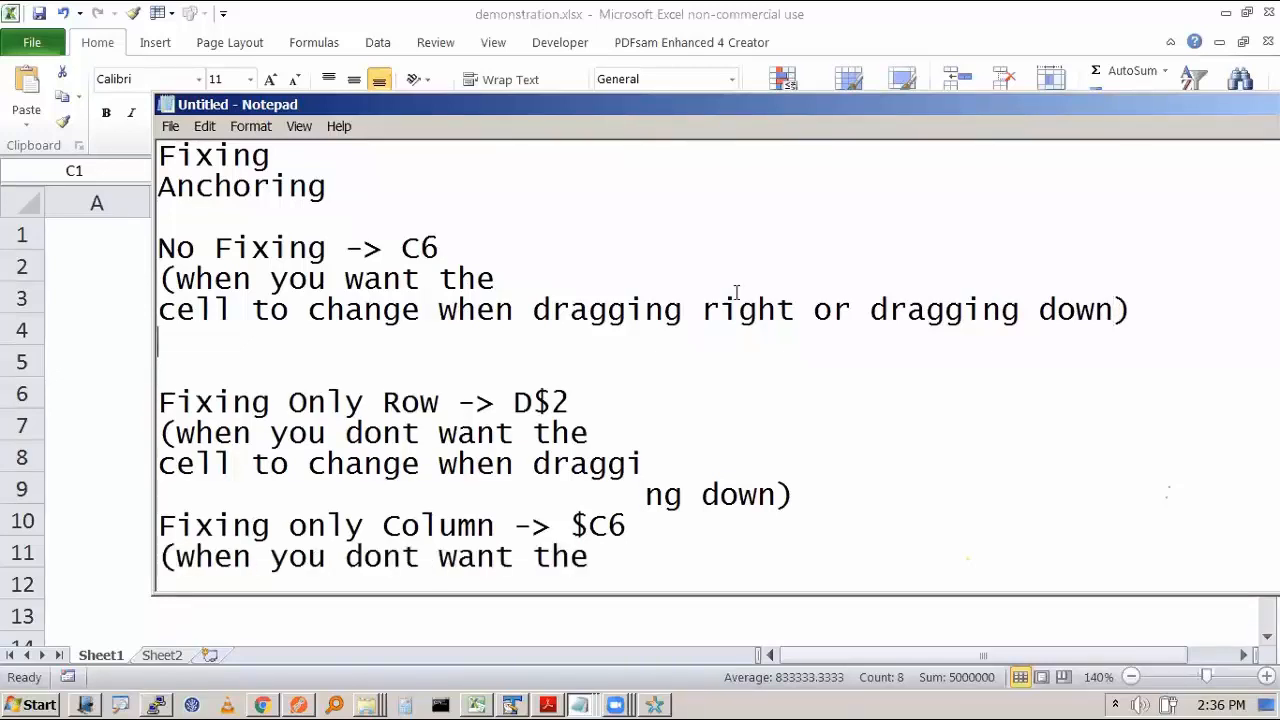
pyautogui.hotkey('ctrl', 's')
pyautogui.write('refere')
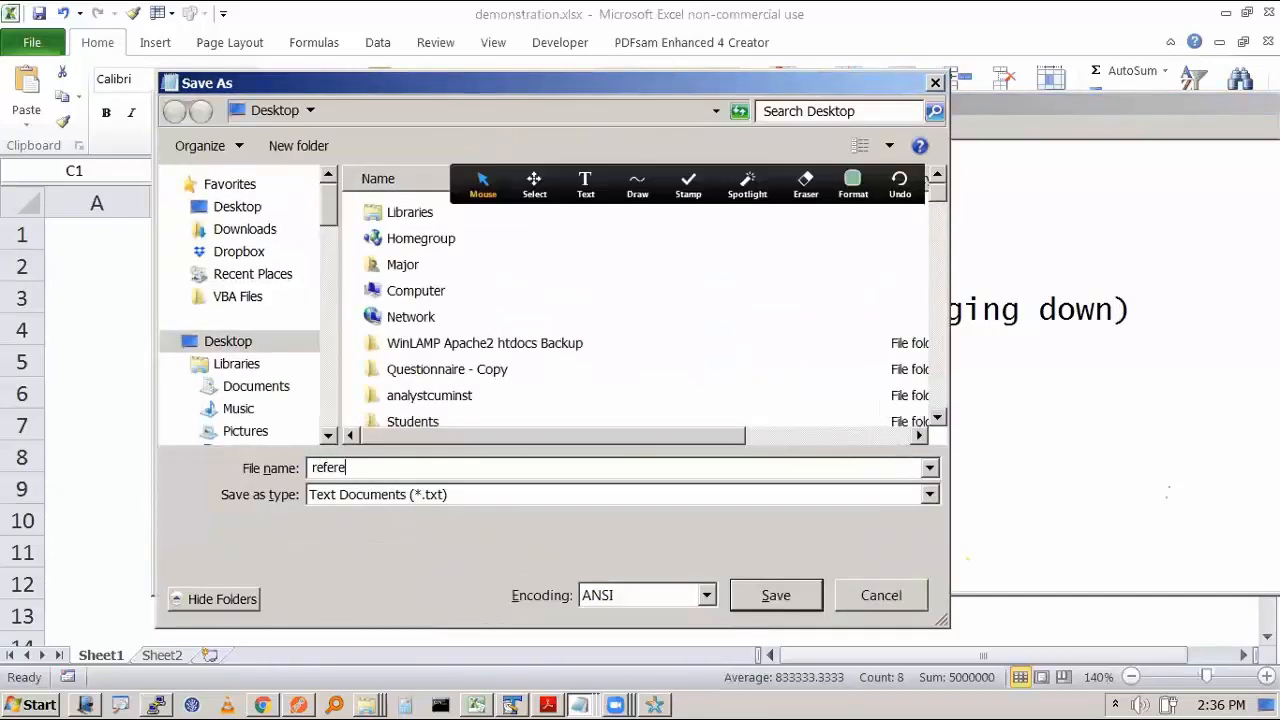
pyautogui.write('nce')
pyautogui.press('Return')
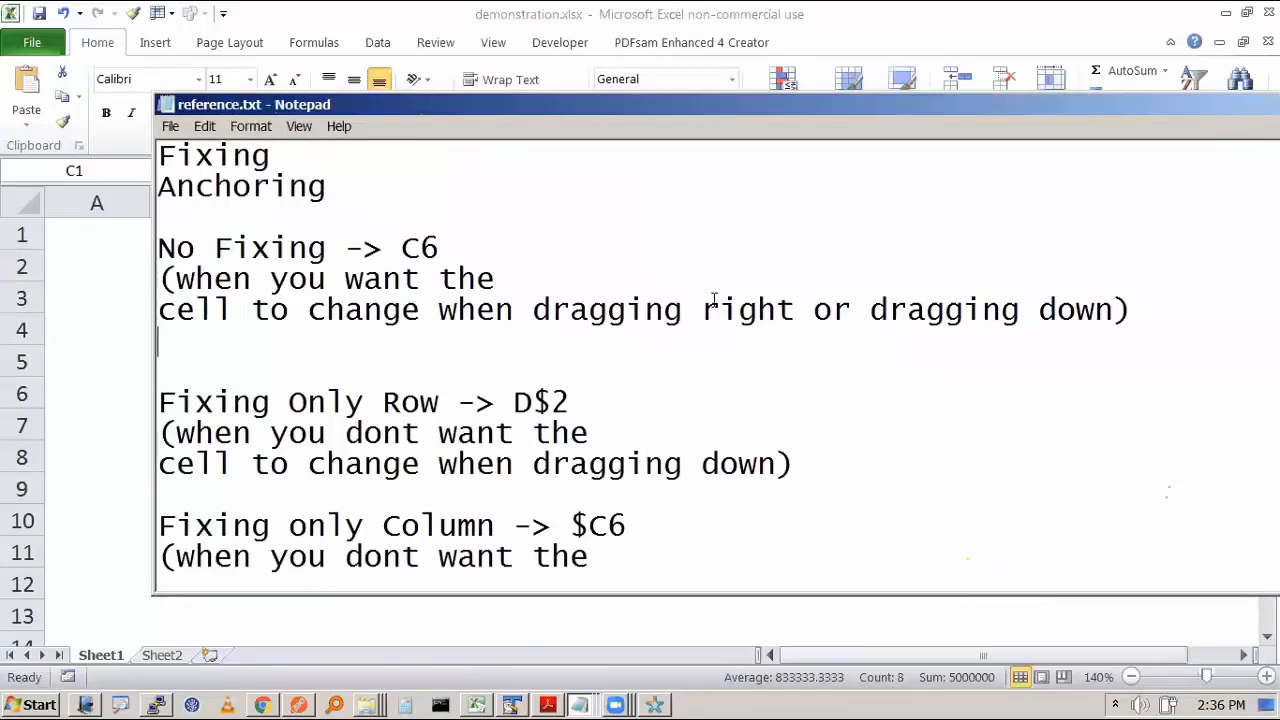
# Switch to Excel and add a new blank worksheet after Sheet2
pyautogui.hotkey('alt', 'Tab')
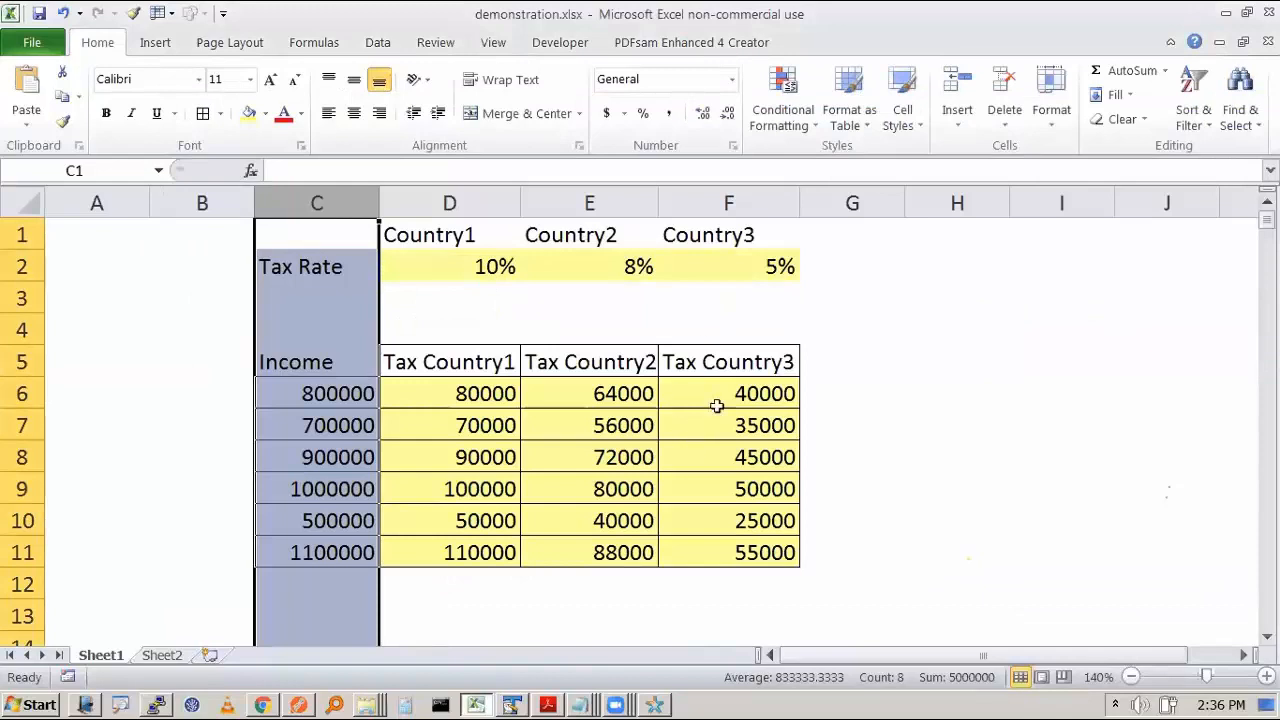
pyautogui.click(718, 400)
pyautogui.click(457, 393)
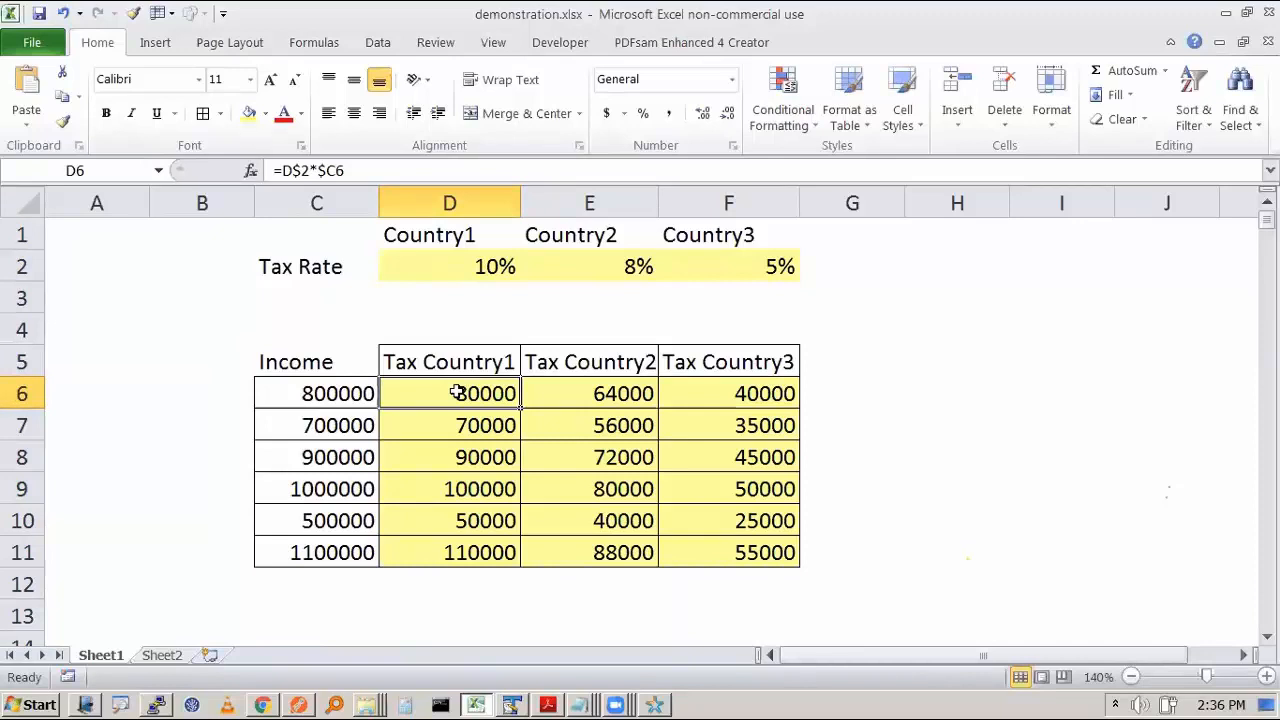
pyautogui.click(162, 655)
pyautogui.click(209, 655)
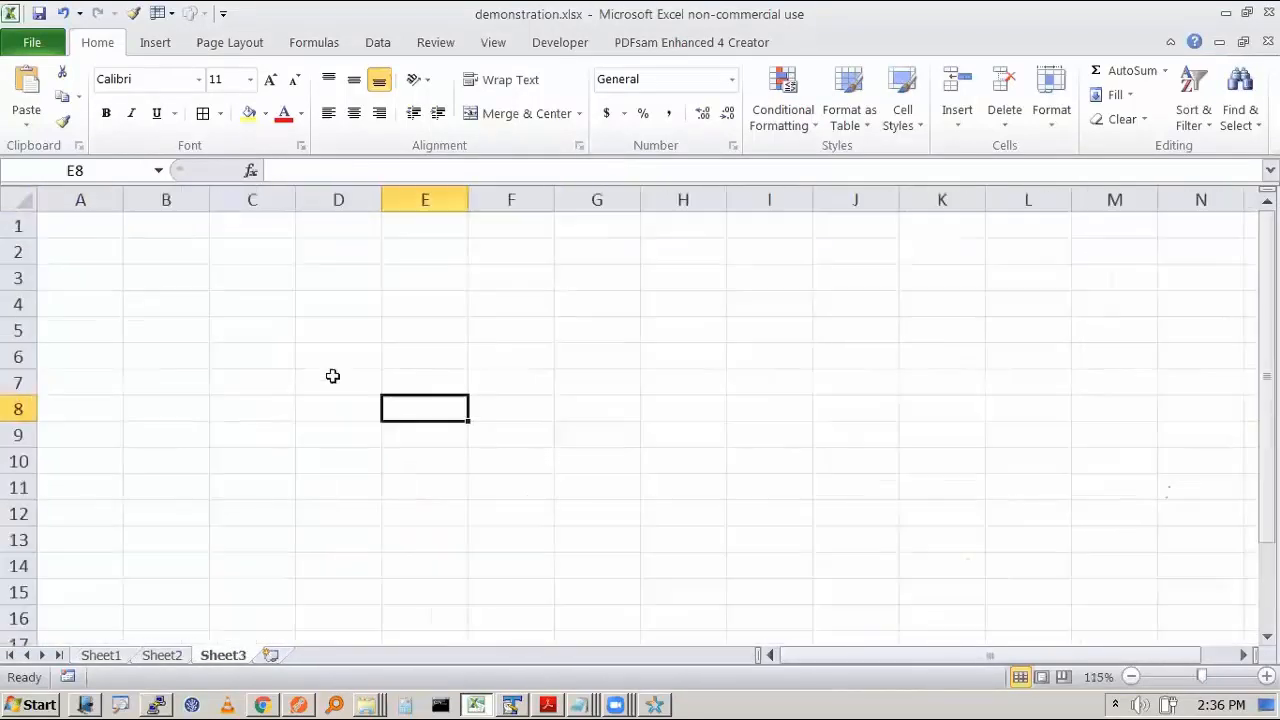
pyautogui.keyDown('ctrl'); pyautogui.scroll(1, 333, 375); pyautogui.keyUp('ctrl')
pyautogui.click(334, 297)
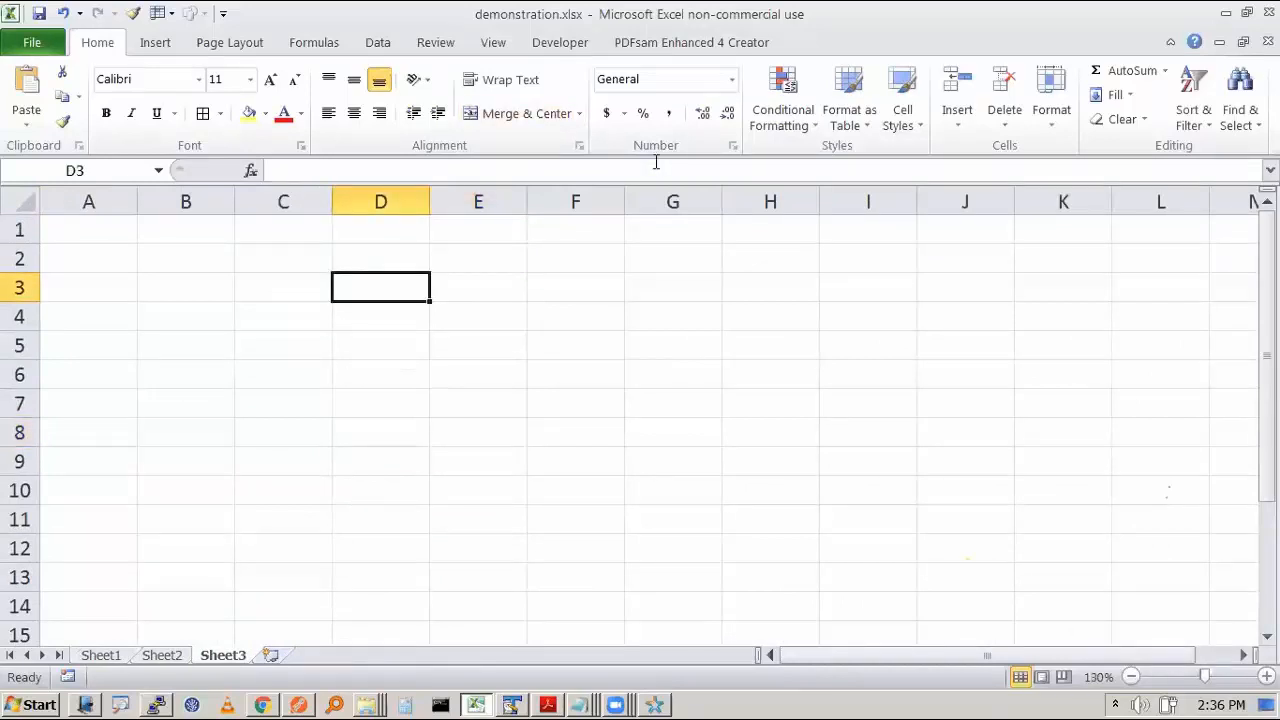
# Enter 5, 10 and 15 down cells B4 to B6 and select cell C3
pyautogui.click(231, 312)
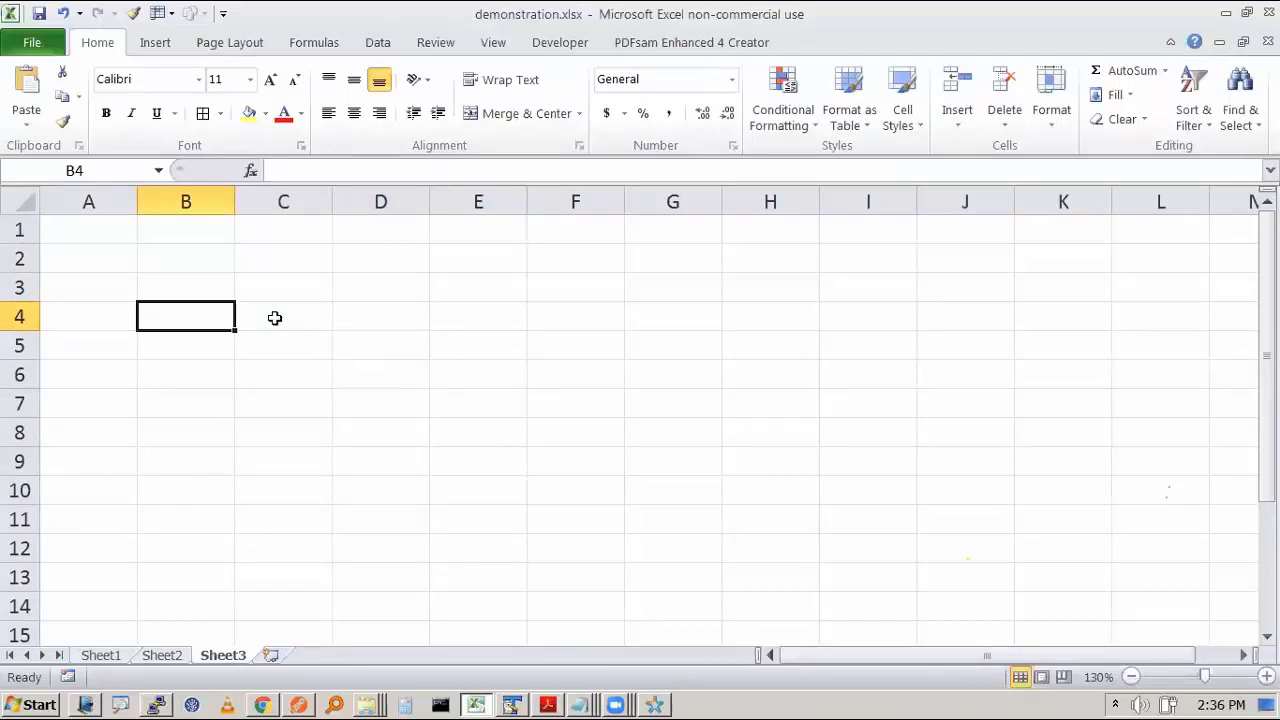
pyautogui.write('5')
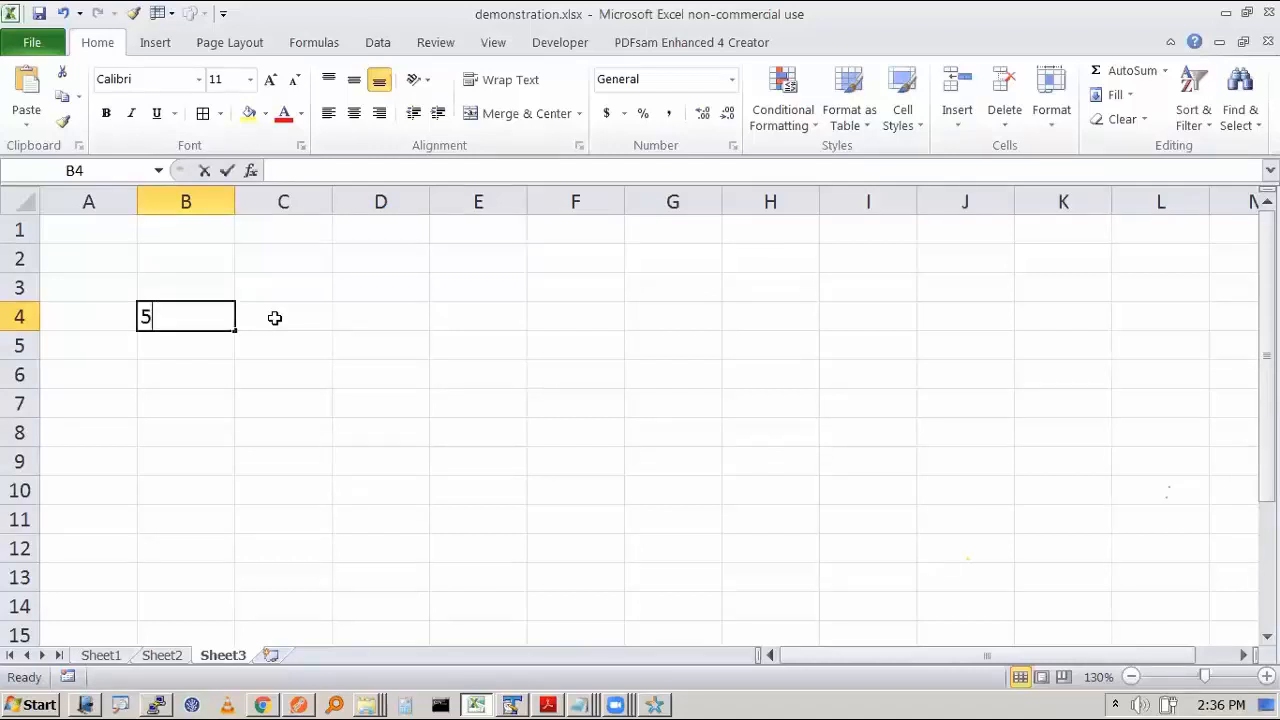
pyautogui.press('Return')
pyautogui.write('10')
pyautogui.press('Return')
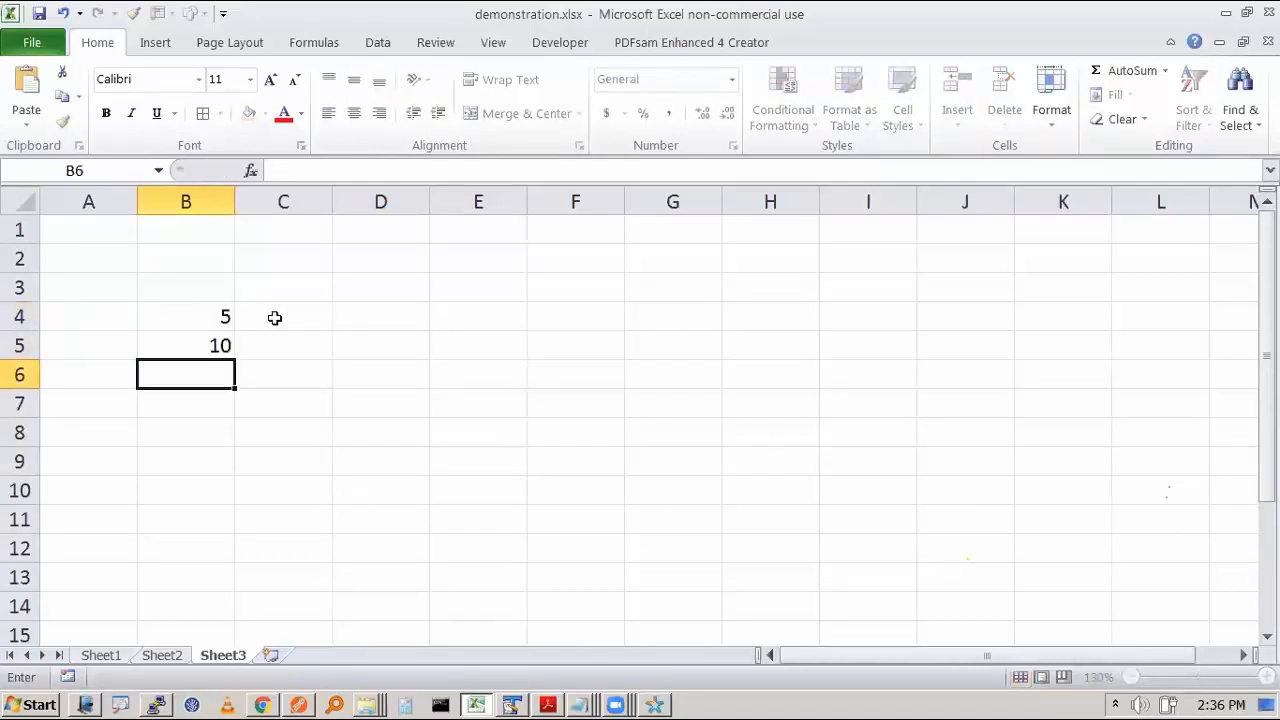
pyautogui.write('15')
pyautogui.press('Return')
pyautogui.press('Up')
pyautogui.press('Up')
pyautogui.press('Up')
pyautogui.press('Up')
pyautogui.press('Right')
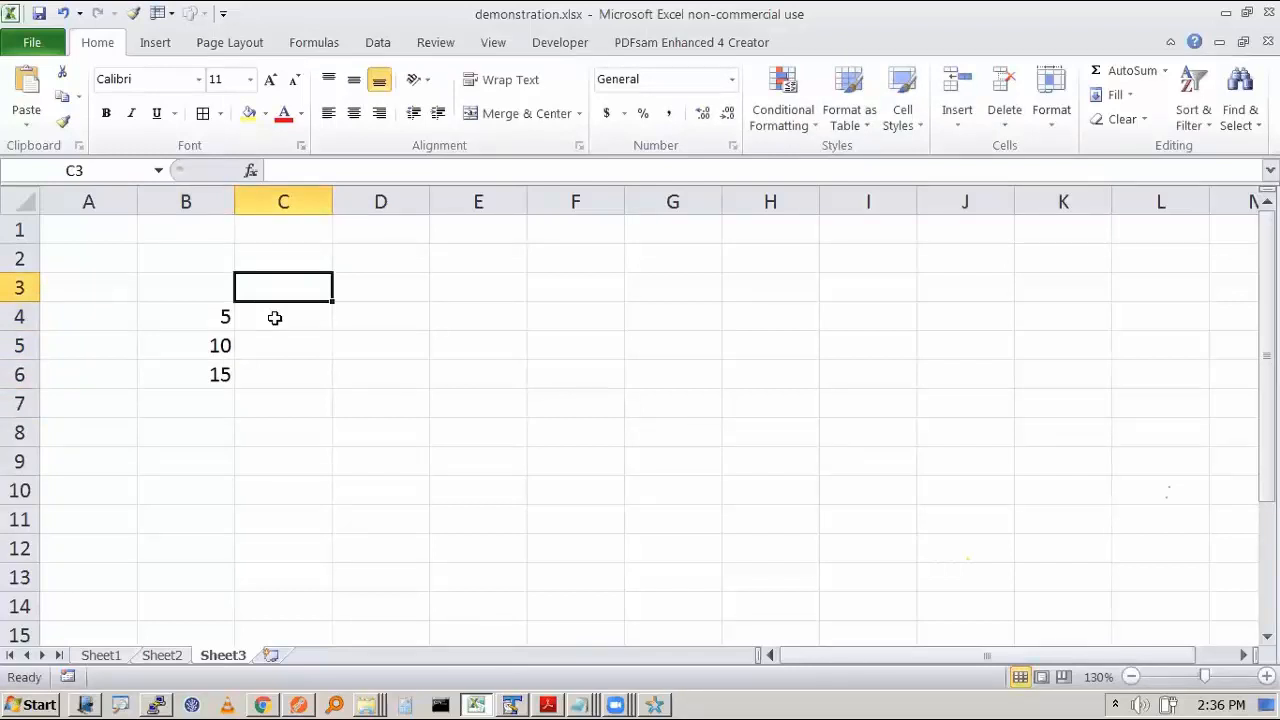
# Enter 1, 10 and 100 across cells C3 to E3 as column headings
pyautogui.write('1')
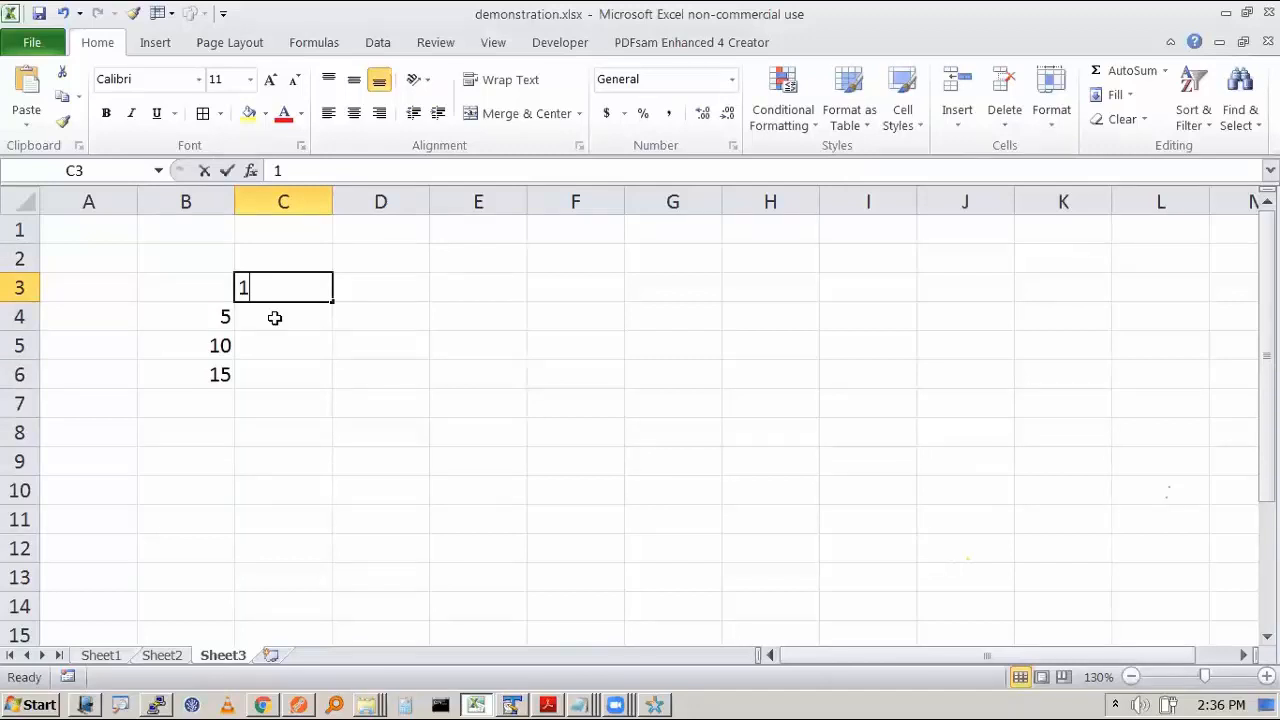
pyautogui.press('Tab')
pyautogui.write('10')
pyautogui.press('Tab')
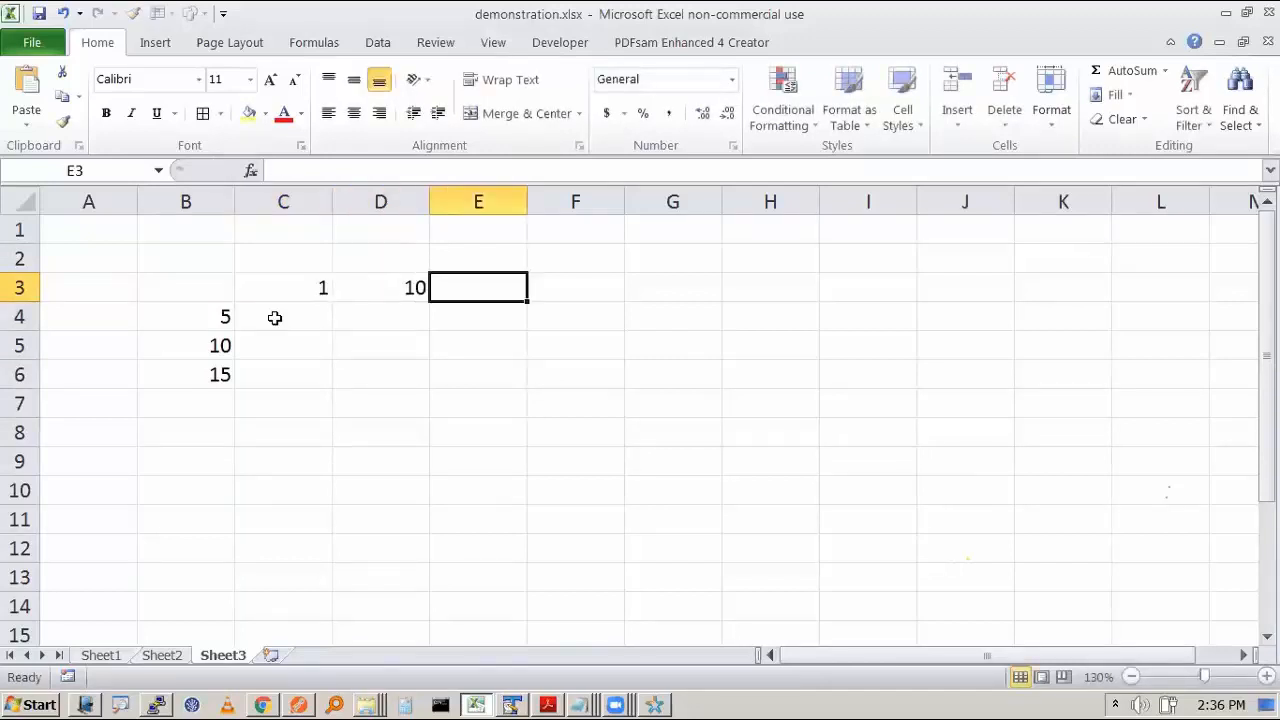
pyautogui.write('100')
pyautogui.press('Return')
# Fill the empty grid C4:E6 between the row and column headings with light yellow
pyautogui.press('Left')
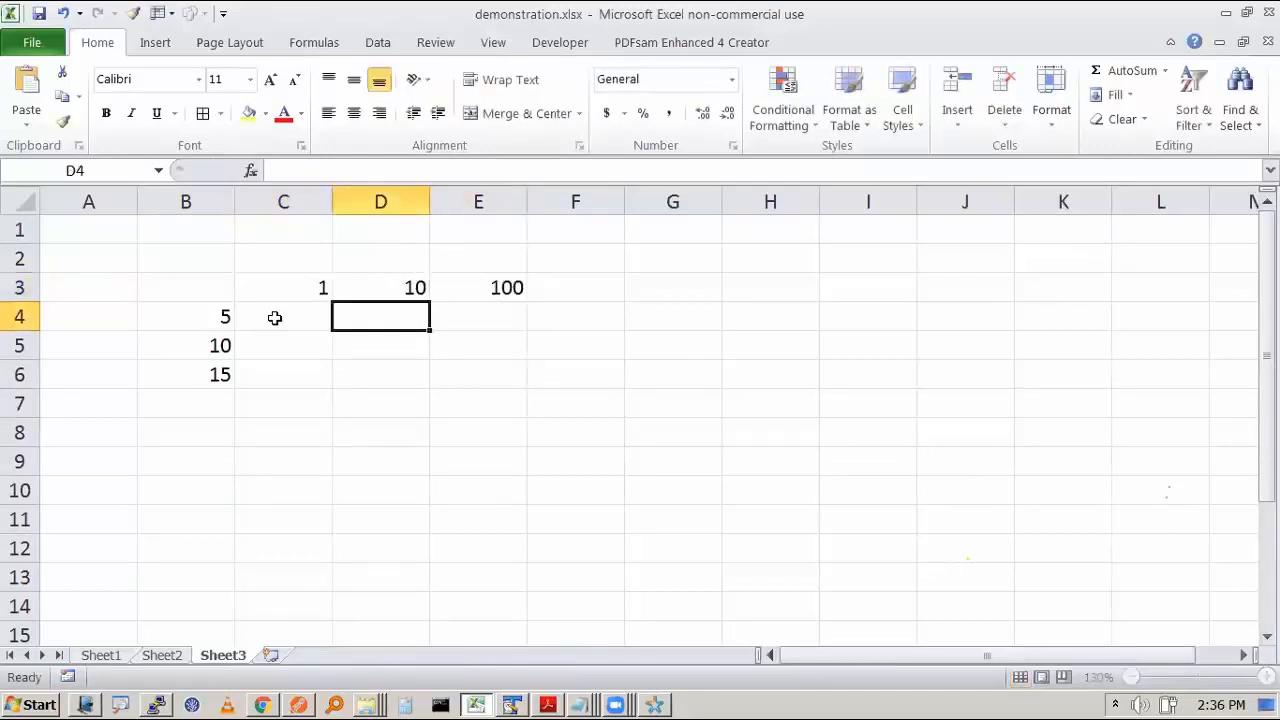
pyautogui.press('Left')
pyautogui.hotkey('shift', 'Down')
pyautogui.hotkey('shift', 'Down')
pyautogui.hotkey('shift', 'Right')
pyautogui.hotkey('shift', 'Right')
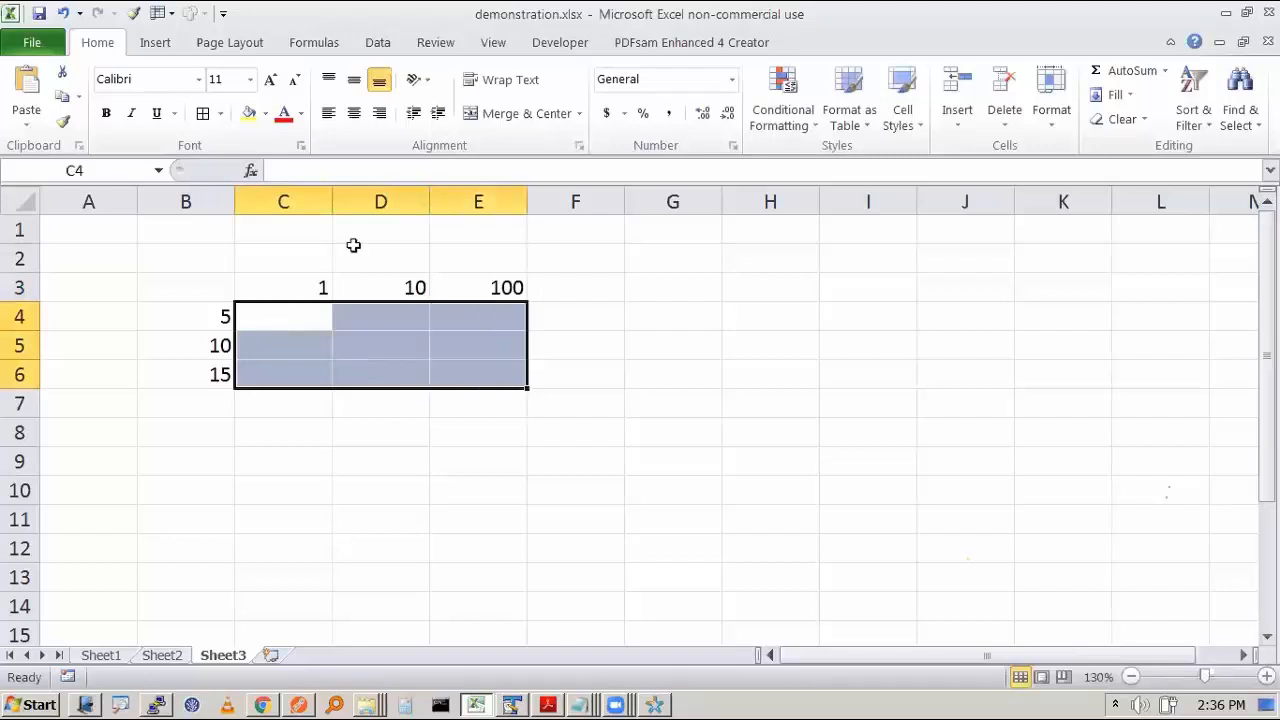
pyautogui.click(248, 113)
pyautogui.click(494, 512)
# Label cell B1 "bonus" and enter 10% beside it in C1
pyautogui.click(208, 250)
pyautogui.click(285, 230)
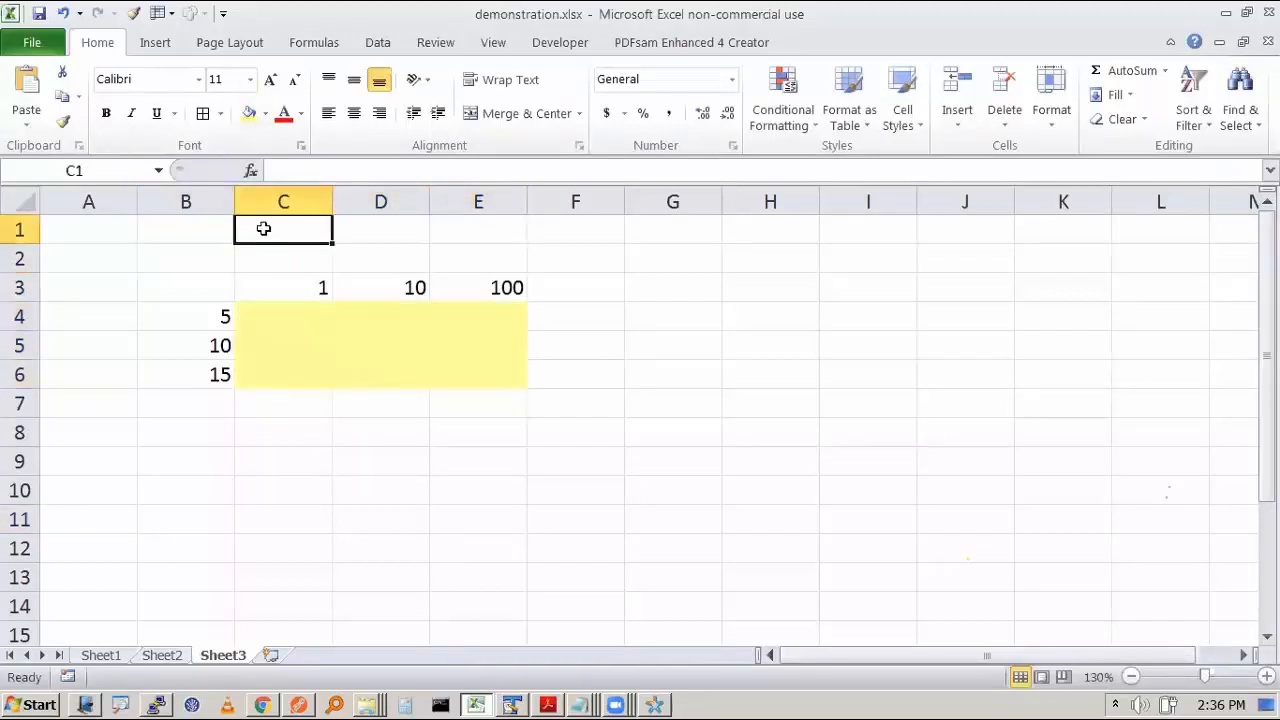
pyautogui.click(203, 232)
pyautogui.write('bonus')
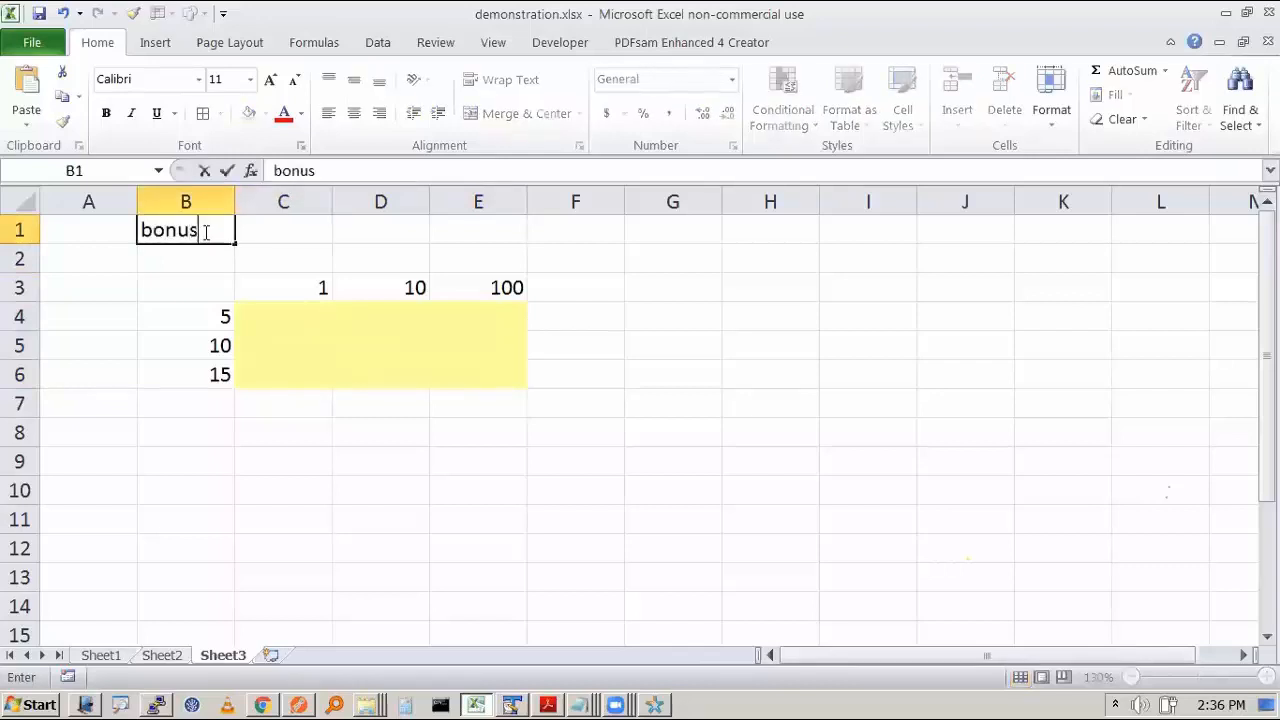
pyautogui.press('Tab')
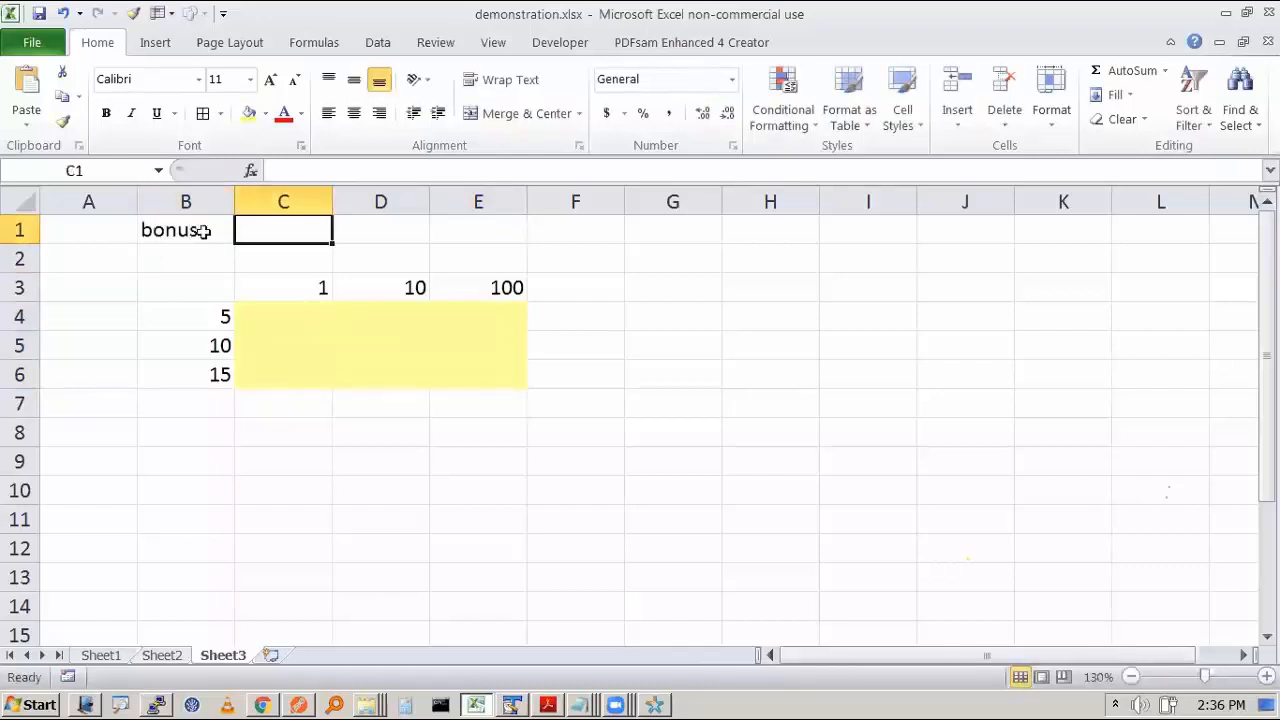
pyautogui.write('1')
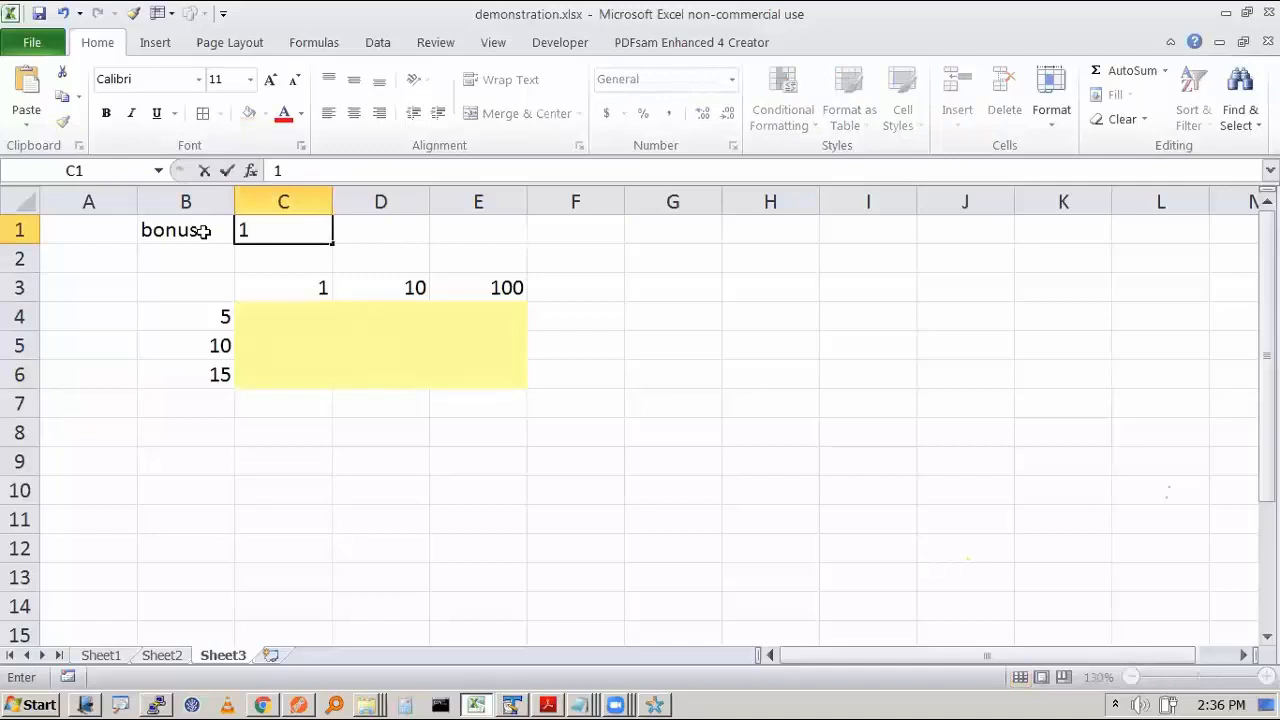
pyautogui.write('0%')
pyautogui.press('Return')
# Enter the heading "Hours worked" in B3 and auto-fit the width of column B
pyautogui.press('Left')
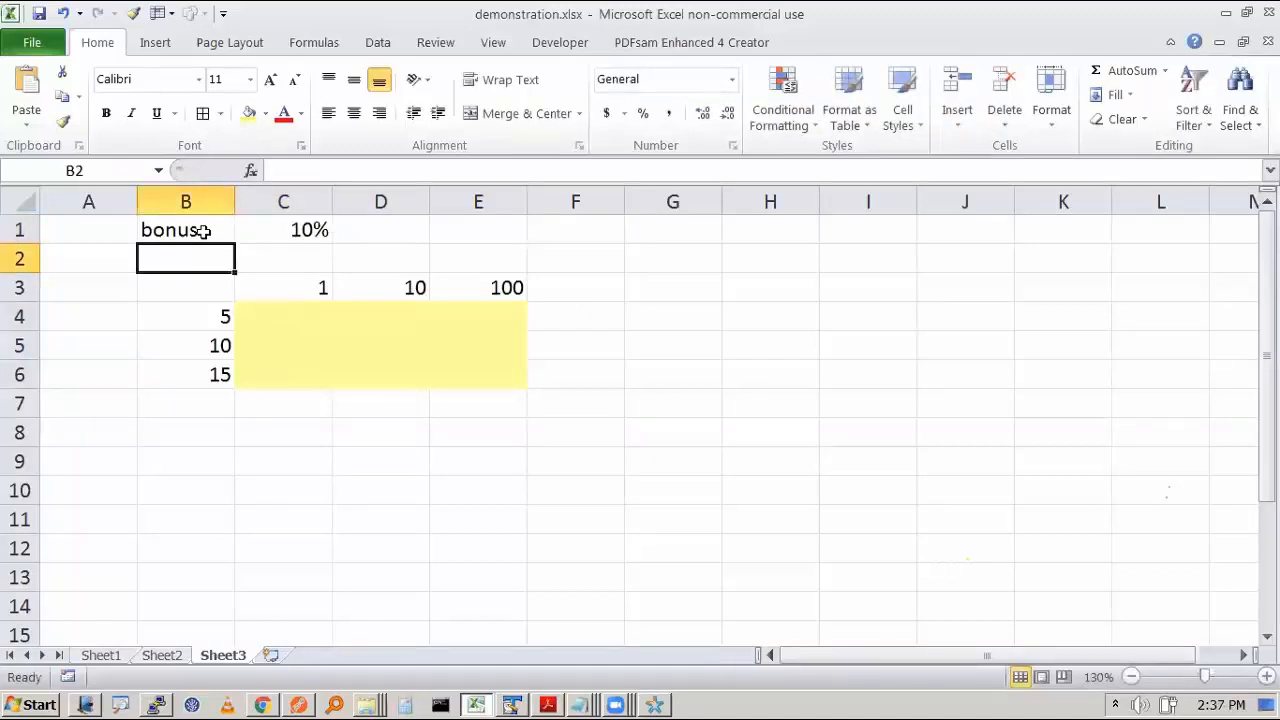
pyautogui.press('Down')
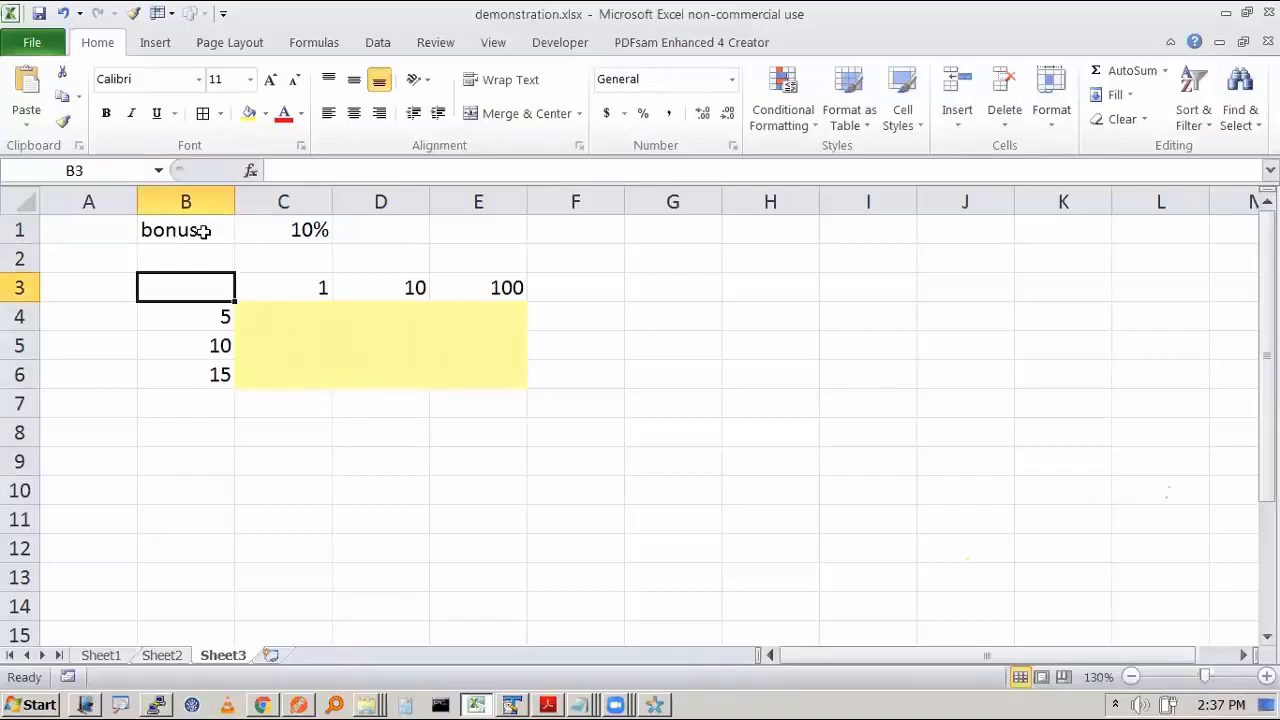
pyautogui.write('Ho')
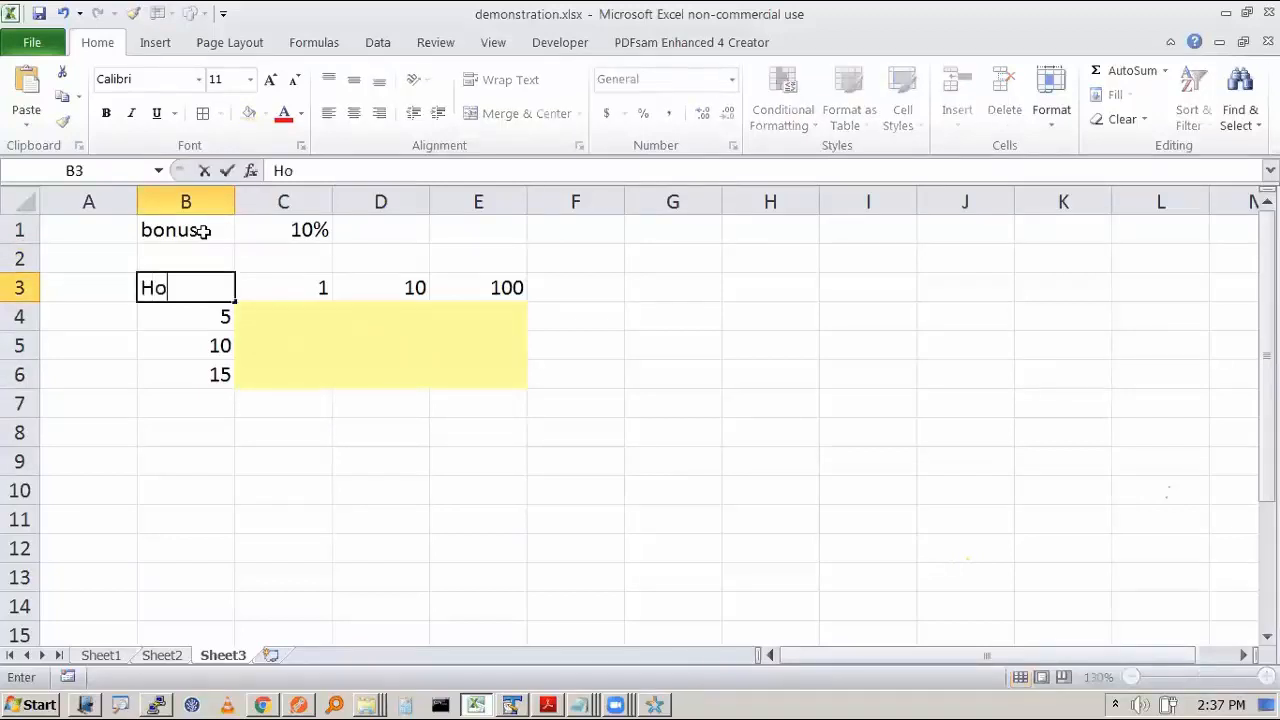
pyautogui.write('urs worked')
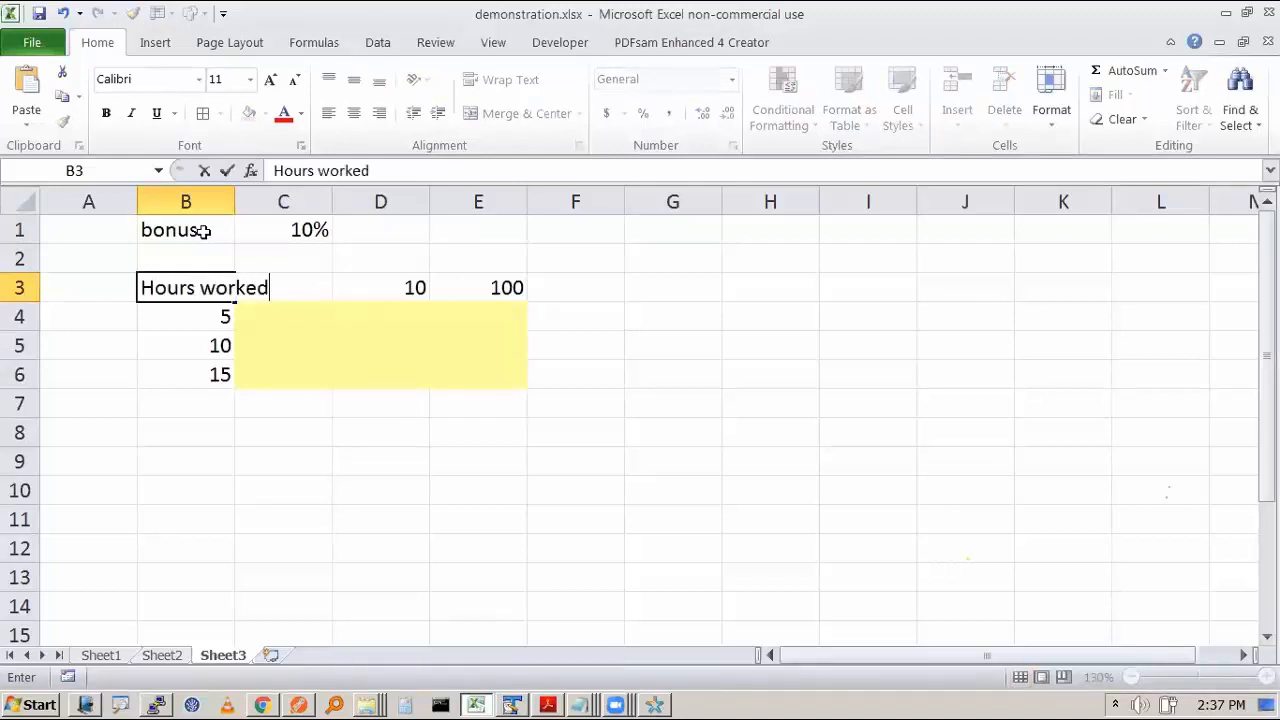
pyautogui.press('Return')
pyautogui.doubleClick(234, 184)
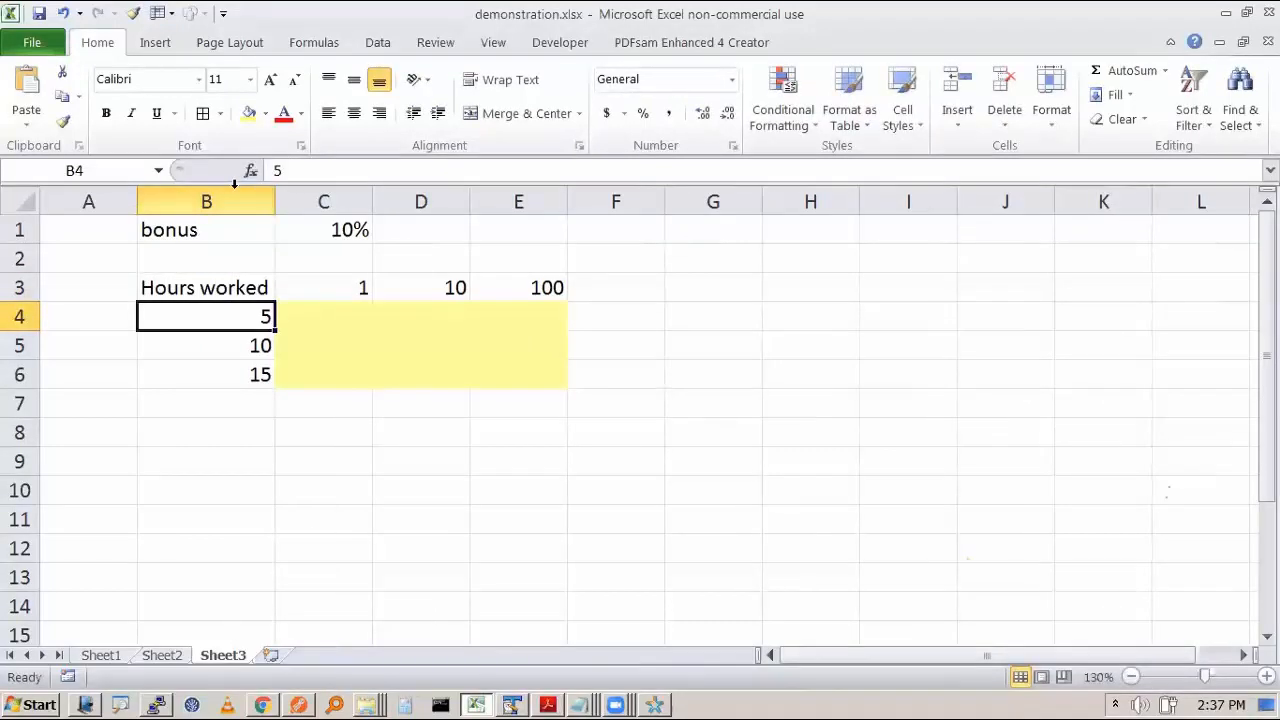
# Merge and center cells C2:E2 and enter the heading "Hourly salary ($)"
pyautogui.press('Up')
pyautogui.press('Right')
pyautogui.press('Up')
pyautogui.hotkey('shift', 'Right')
pyautogui.hotkey('shift', 'Right')
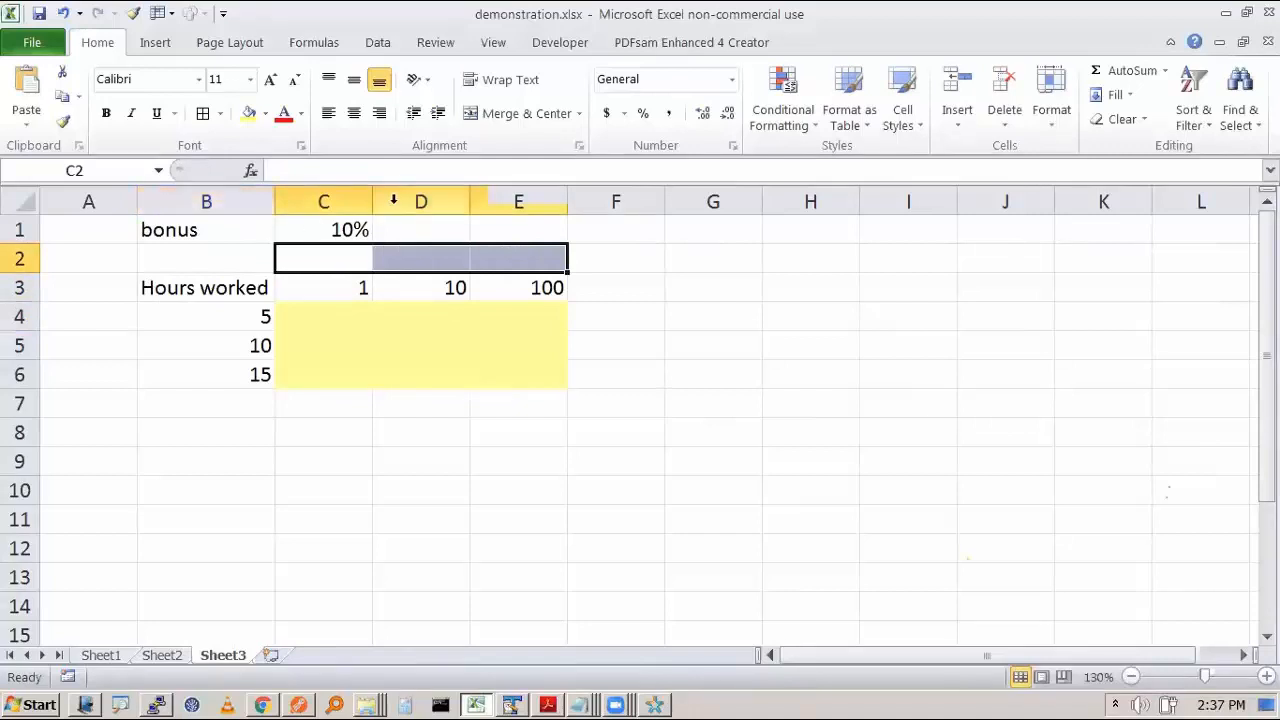
pyautogui.click(512, 114)
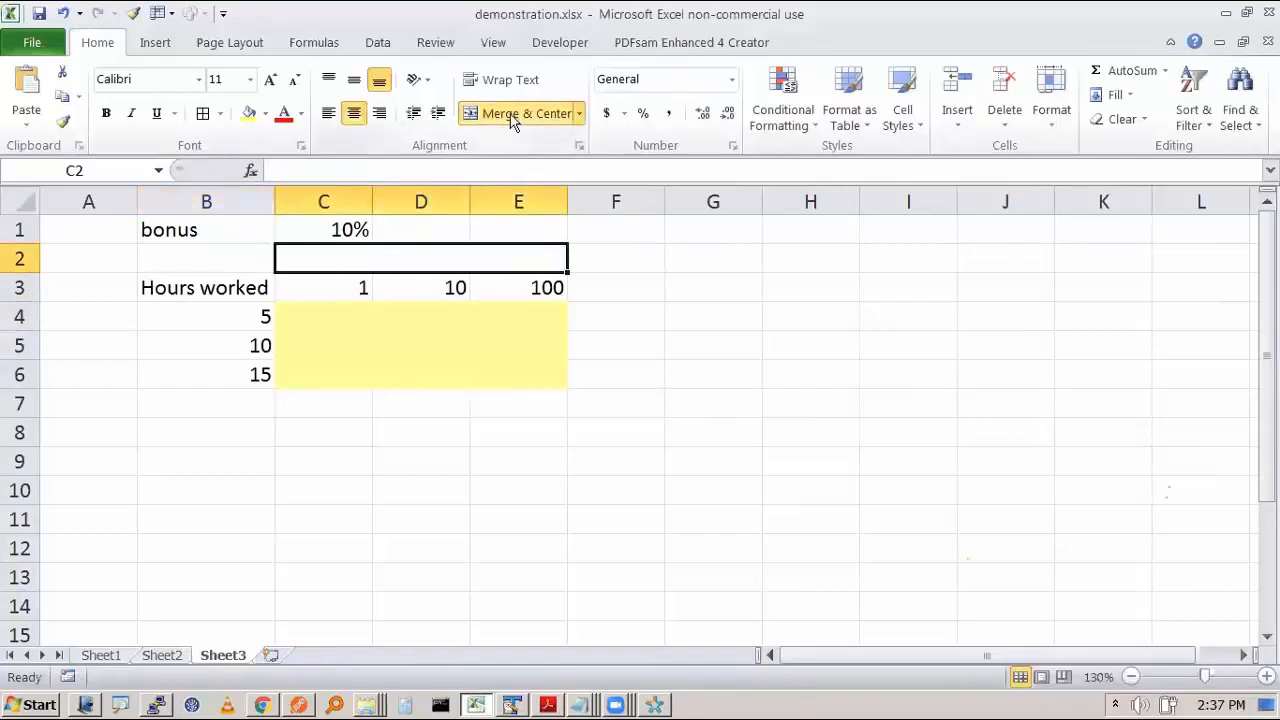
pyautogui.write('Hourly sa')
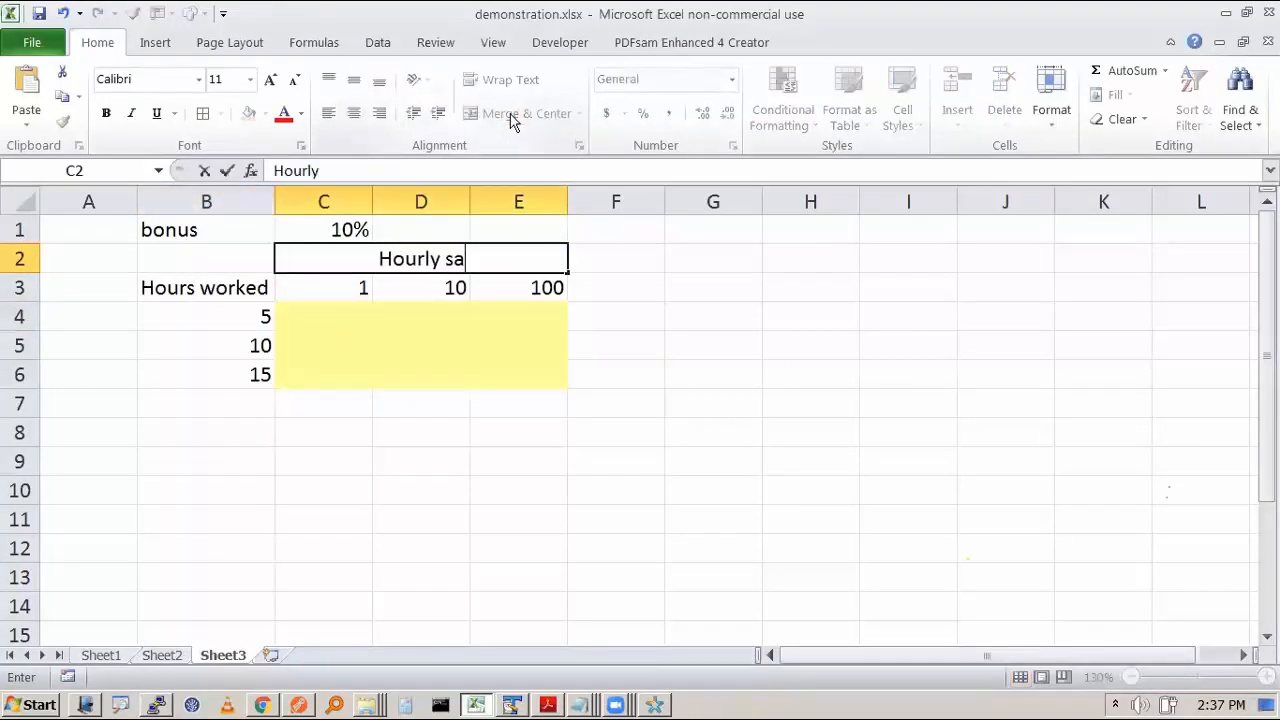
pyautogui.write('lary')
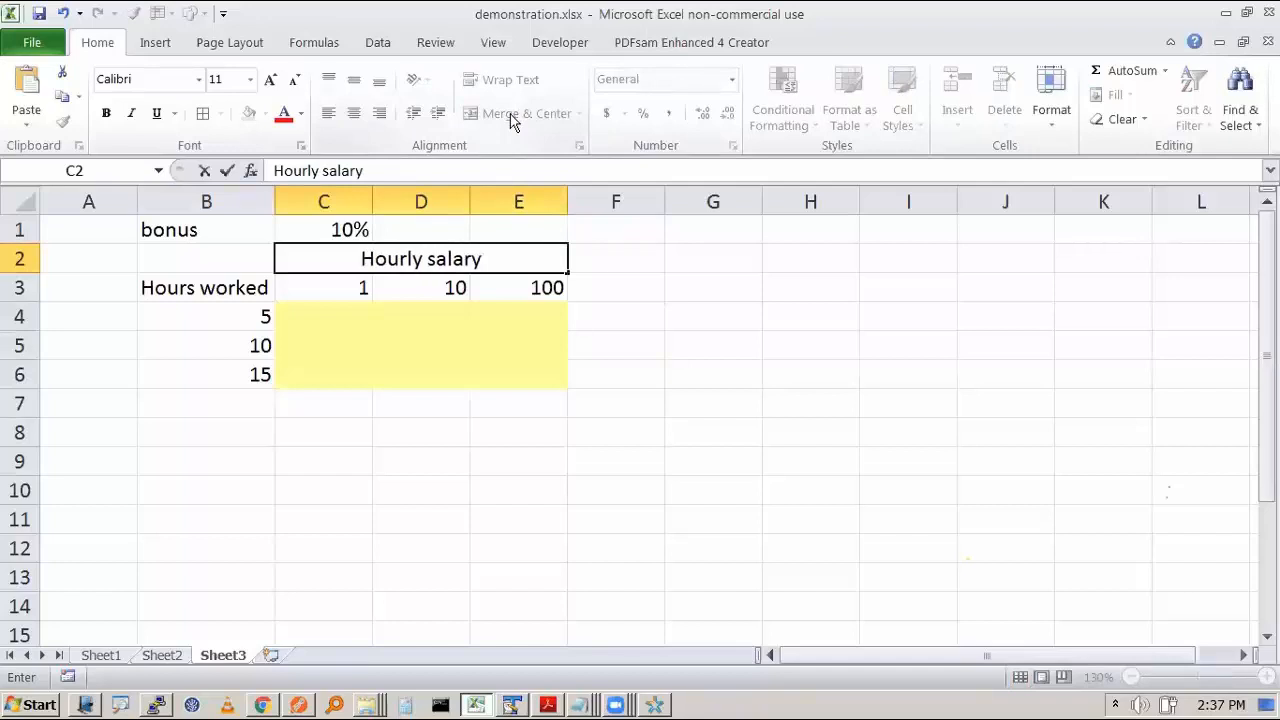
pyautogui.write(' ($)')
pyautogui.press('Return')
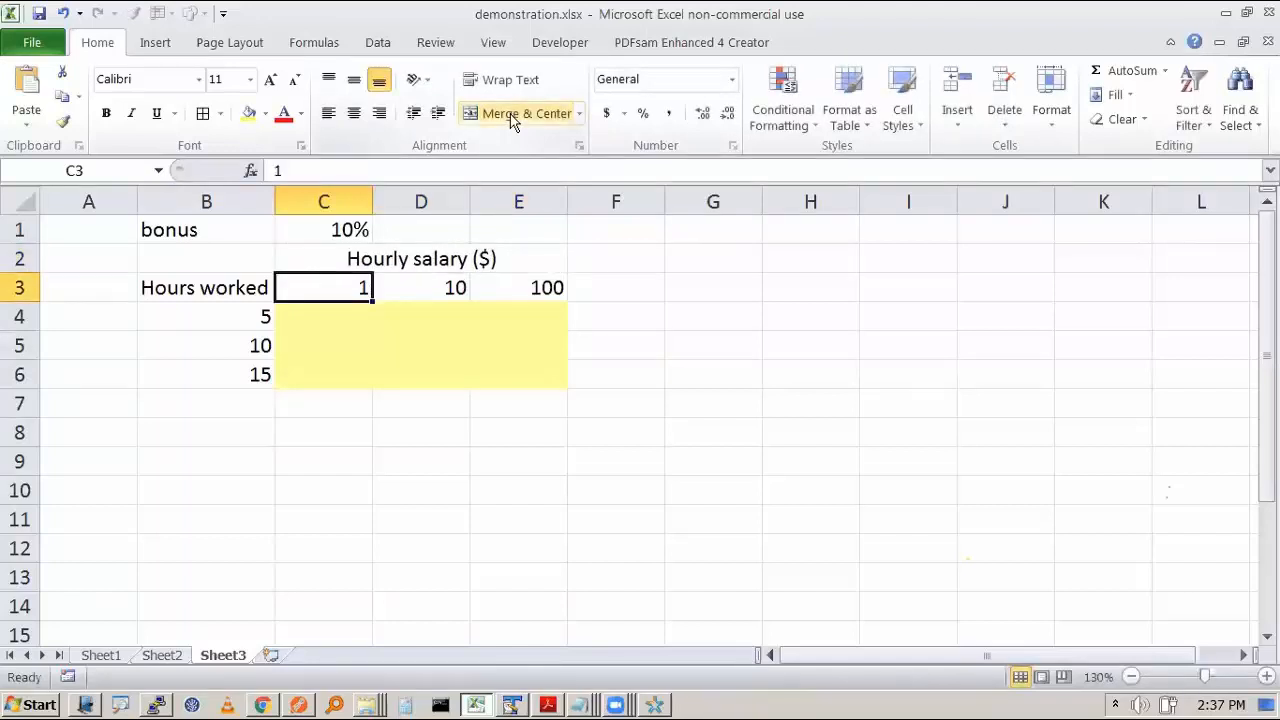
# Set the hourly salary values in C3, D3 and E3 to 10, 15 and 20
pyautogui.write('10')
pyautogui.press('Tab')
pyautogui.write('15')
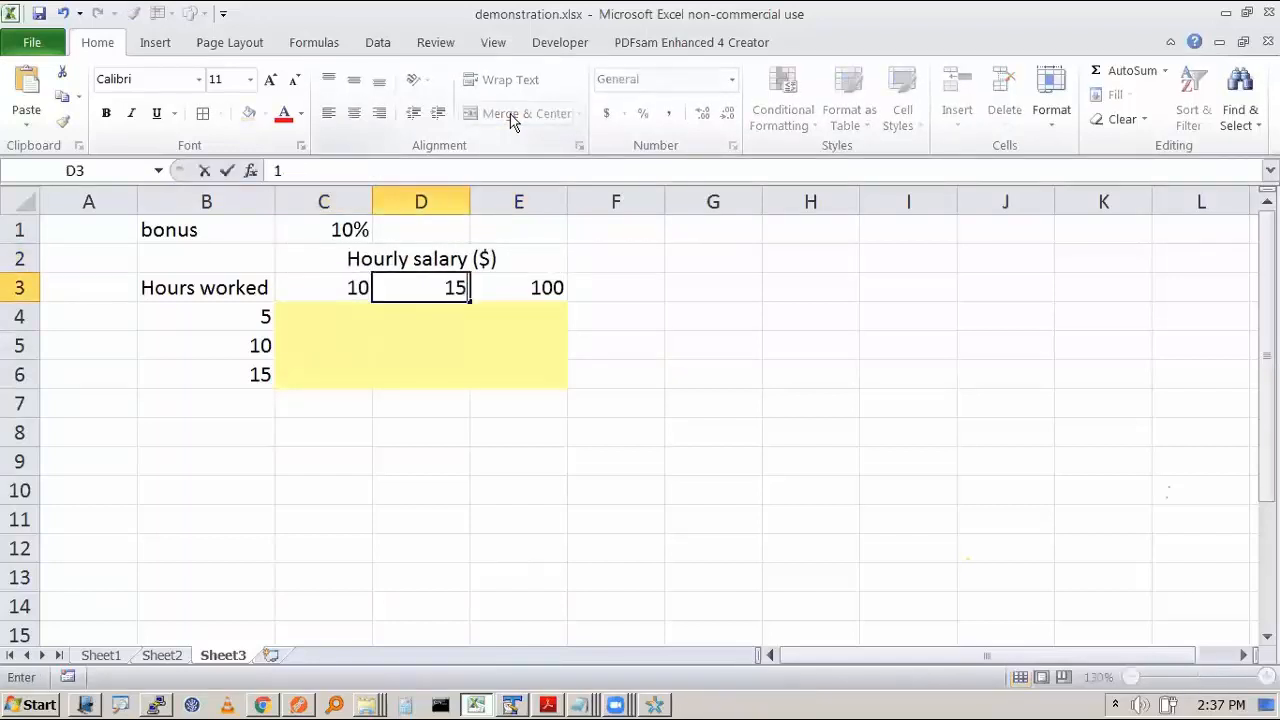
pyautogui.press('Tab')
pyautogui.write('20')
pyautogui.press('Return')
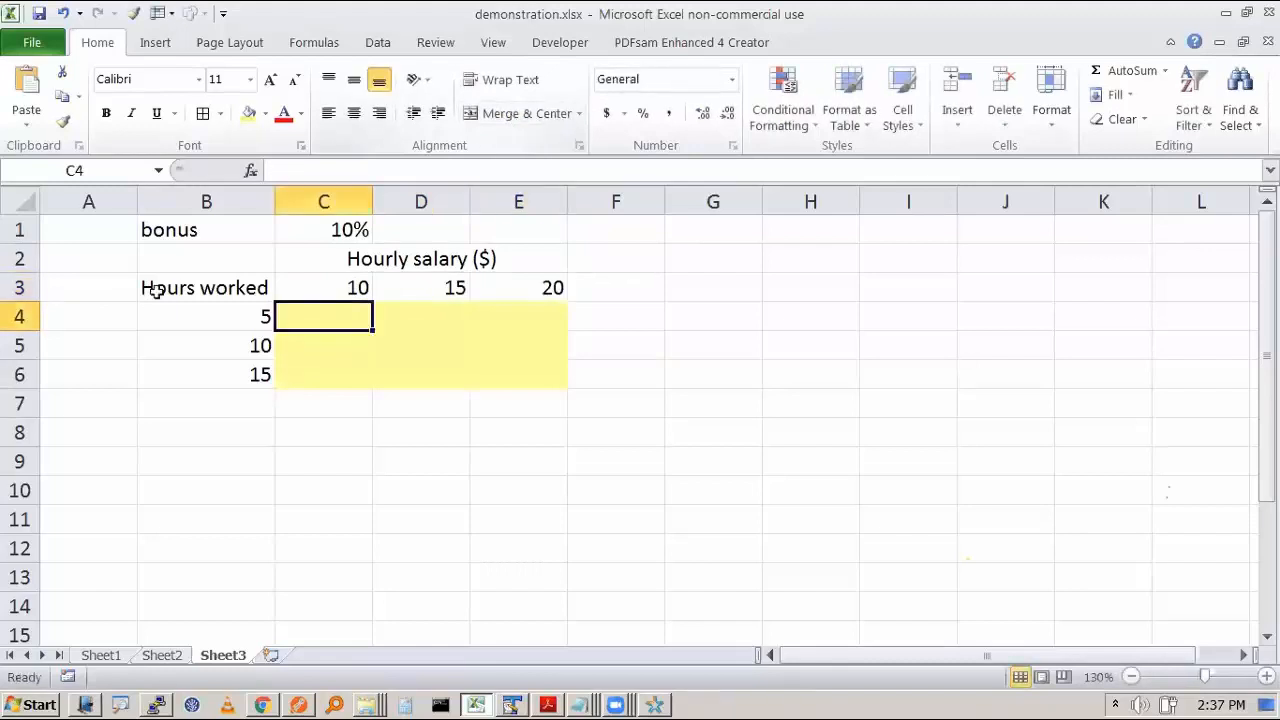
# Insert a blank row above the "Hourly salary ($)" heading and label the hours rows A, B and C in cells A5 to A7
pyautogui.rightClick(14, 264)
pyautogui.click(625, 423)
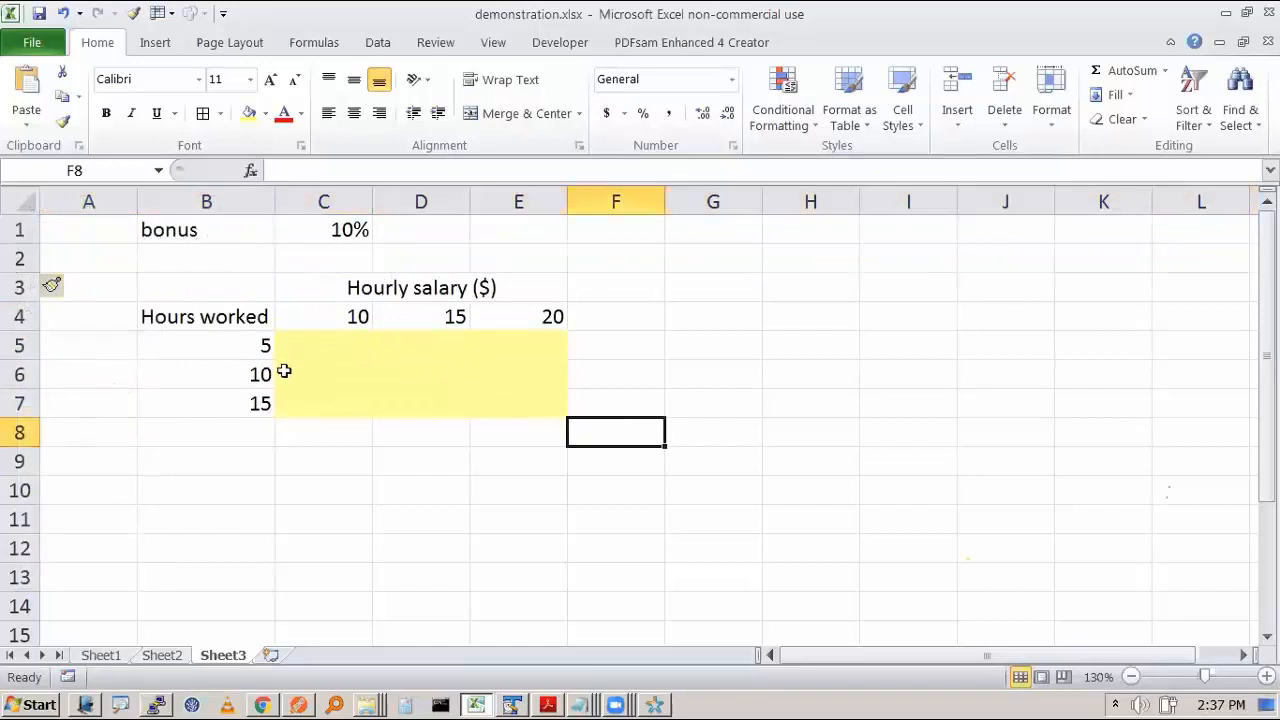
pyautogui.moveTo(248, 344); pyautogui.dragTo(229, 394)
pyautogui.click(120, 353)
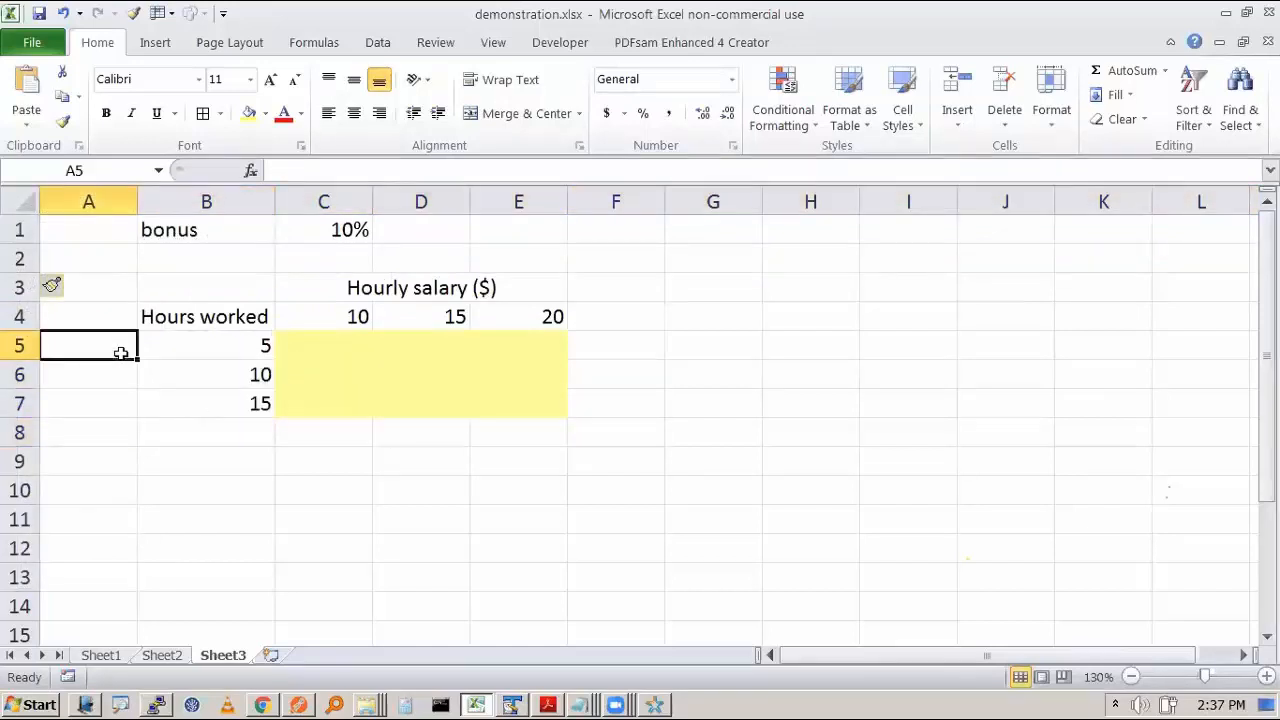
pyautogui.write('A')
pyautogui.press('Return')
pyautogui.write('B')
pyautogui.press('Return')
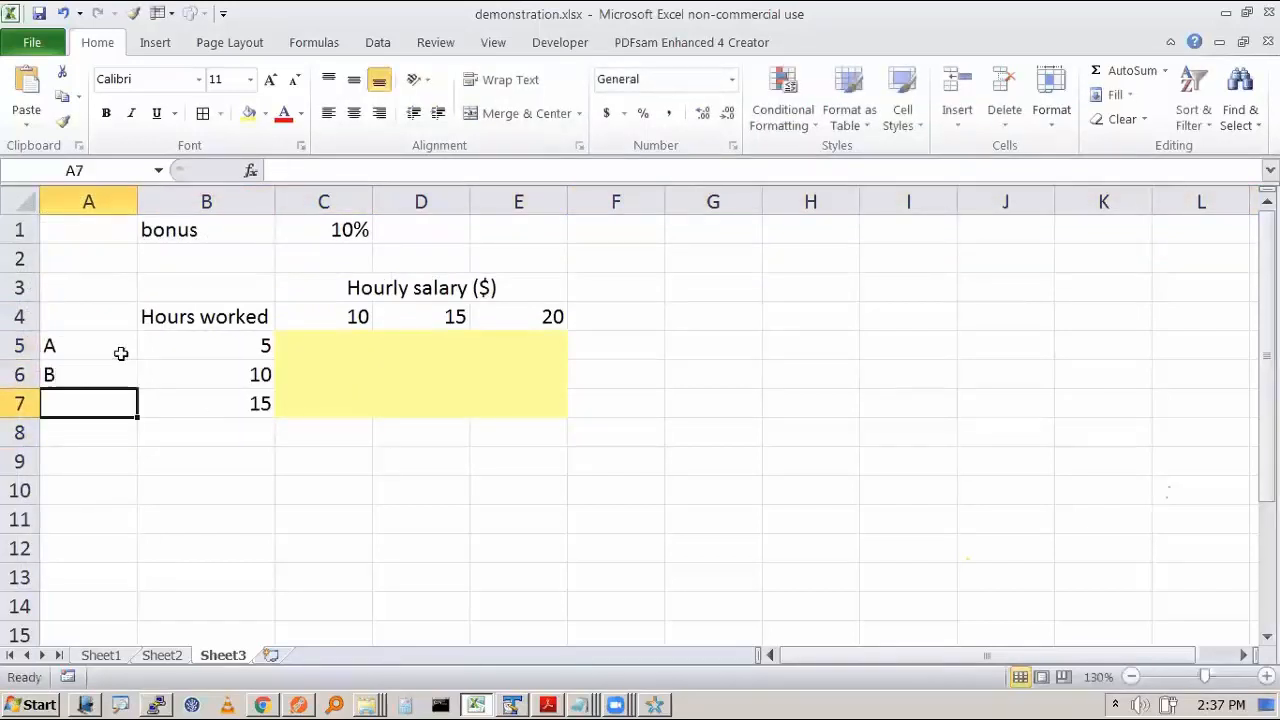
pyautogui.write('C')
pyautogui.press('Return')
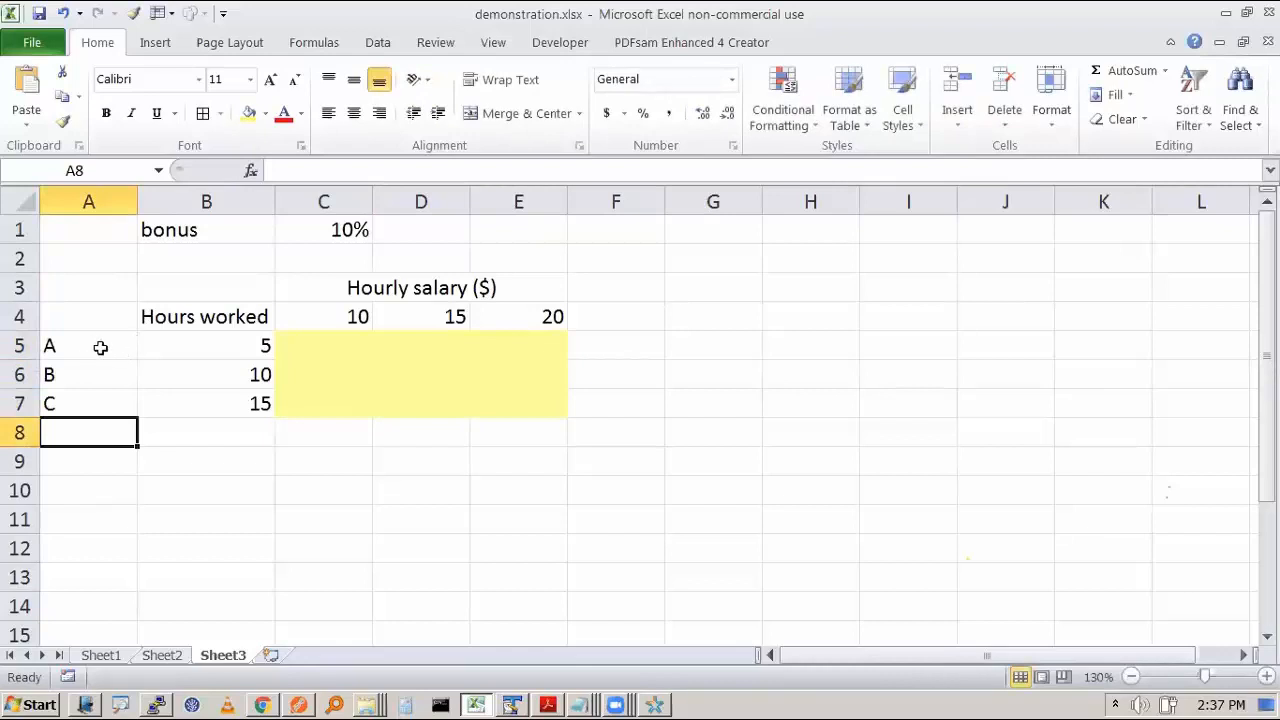
# Examine which hours worked, hourly salary and bonus cells each cell of the yellow grid C5:E7 depends on
pyautogui.click(247, 345)
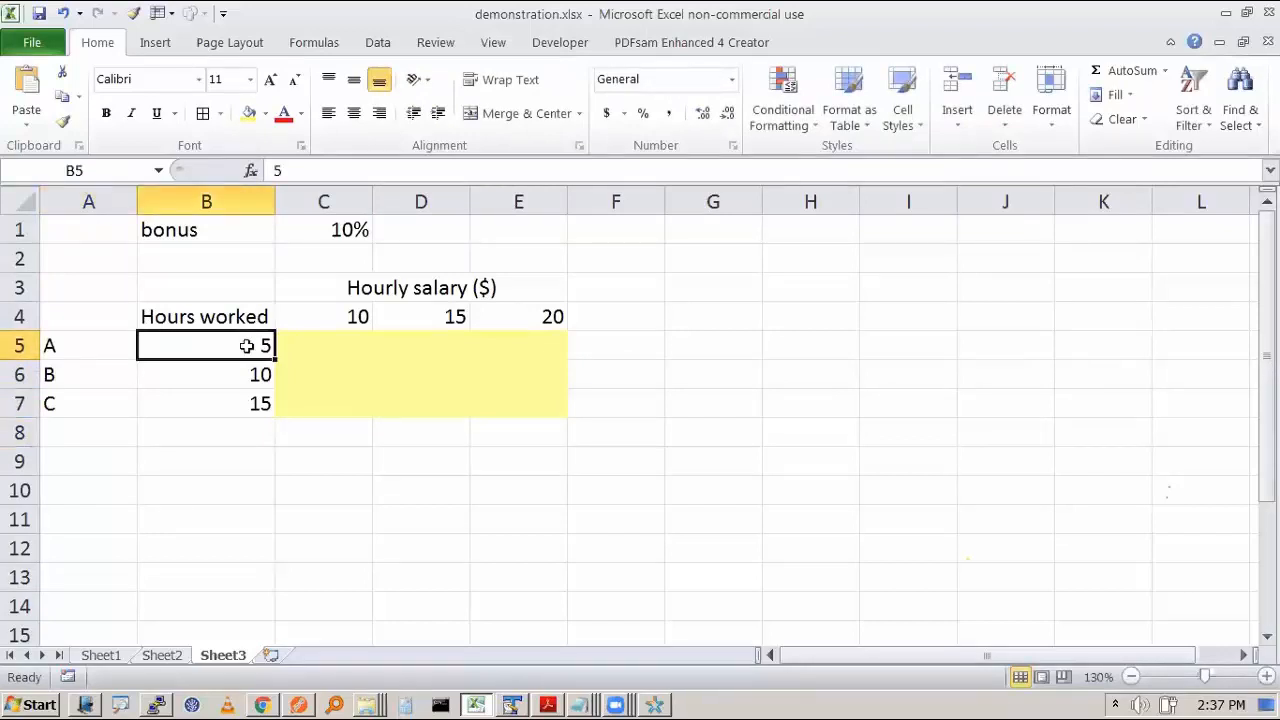
pyautogui.moveTo(247, 345); pyautogui.dragTo(297, 331)
pyautogui.click(386, 346)
pyautogui.click(343, 320)
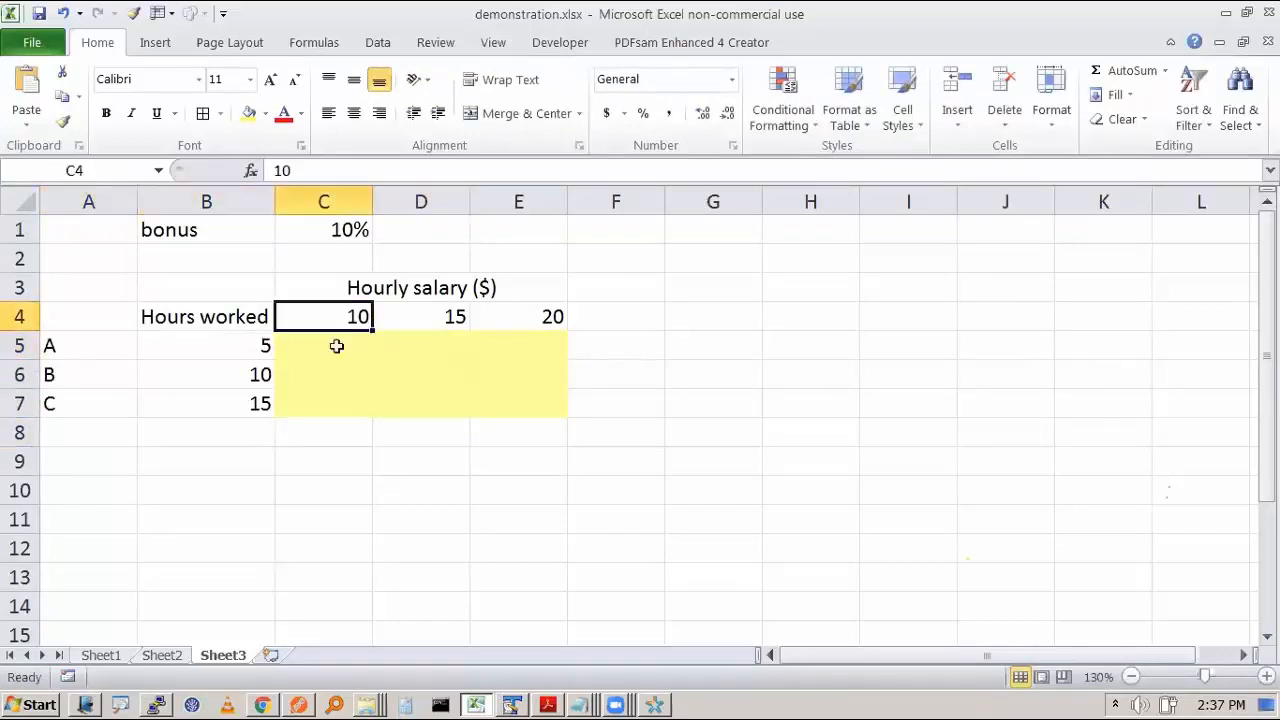
pyautogui.click(341, 350)
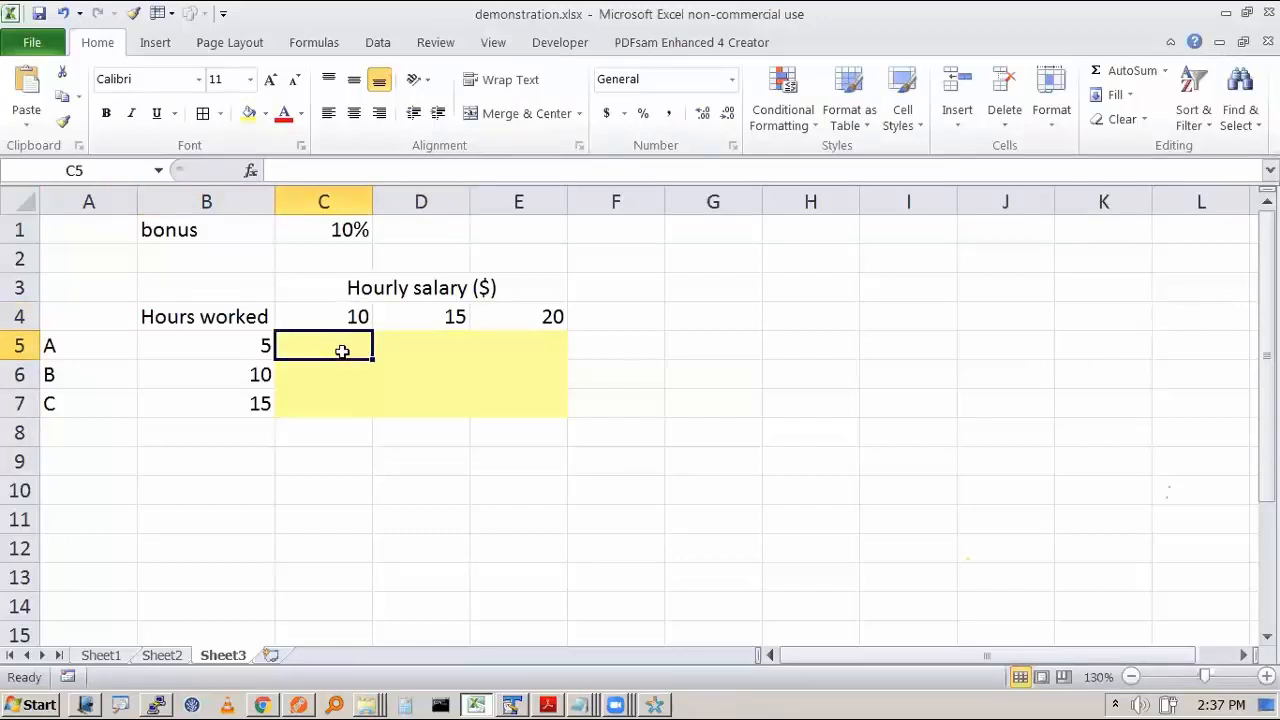
pyautogui.moveTo(309, 346); pyautogui.dragTo(240, 346)
pyautogui.click(251, 346)
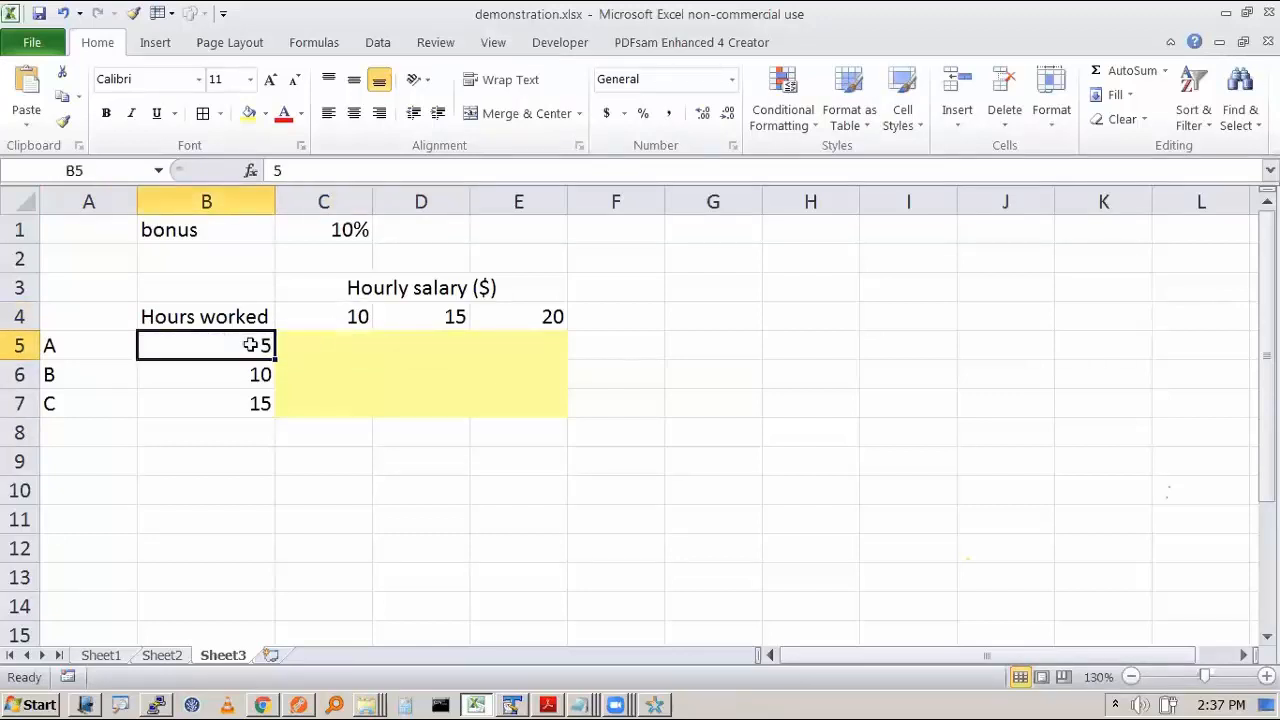
pyautogui.click(310, 343)
pyautogui.click(426, 317)
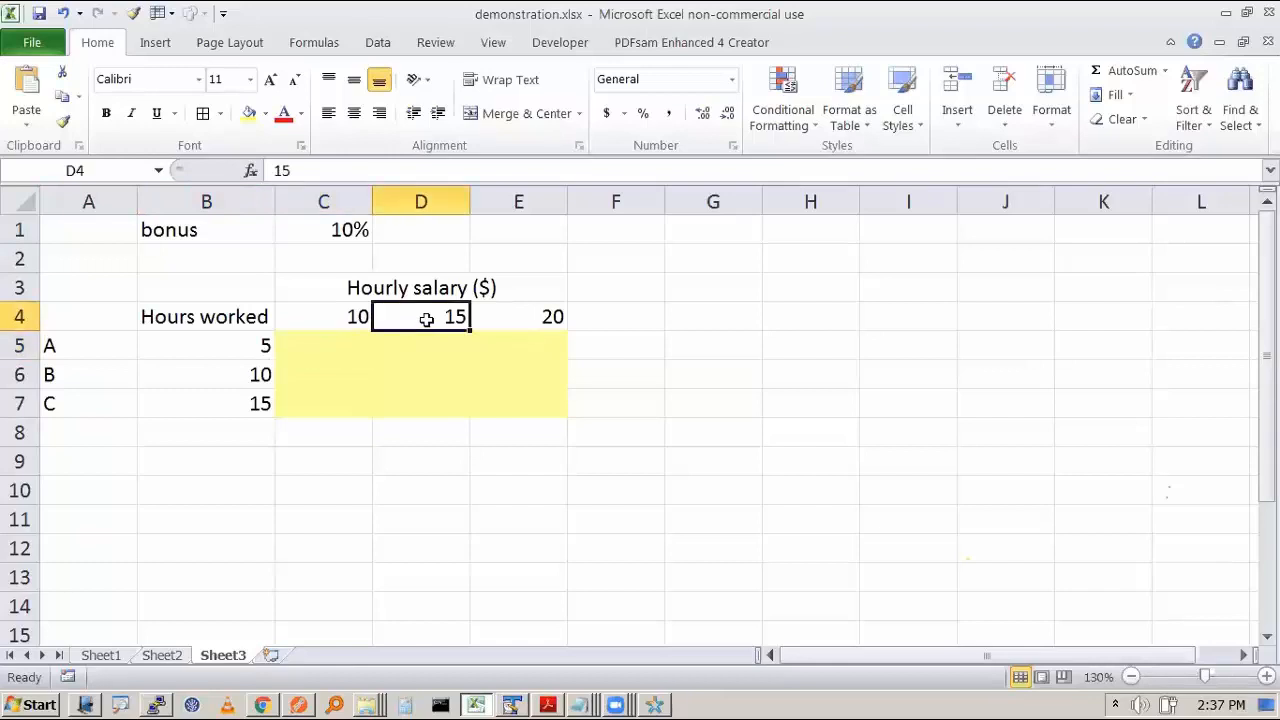
pyautogui.click(414, 352)
pyautogui.click(228, 346)
pyautogui.click(422, 355)
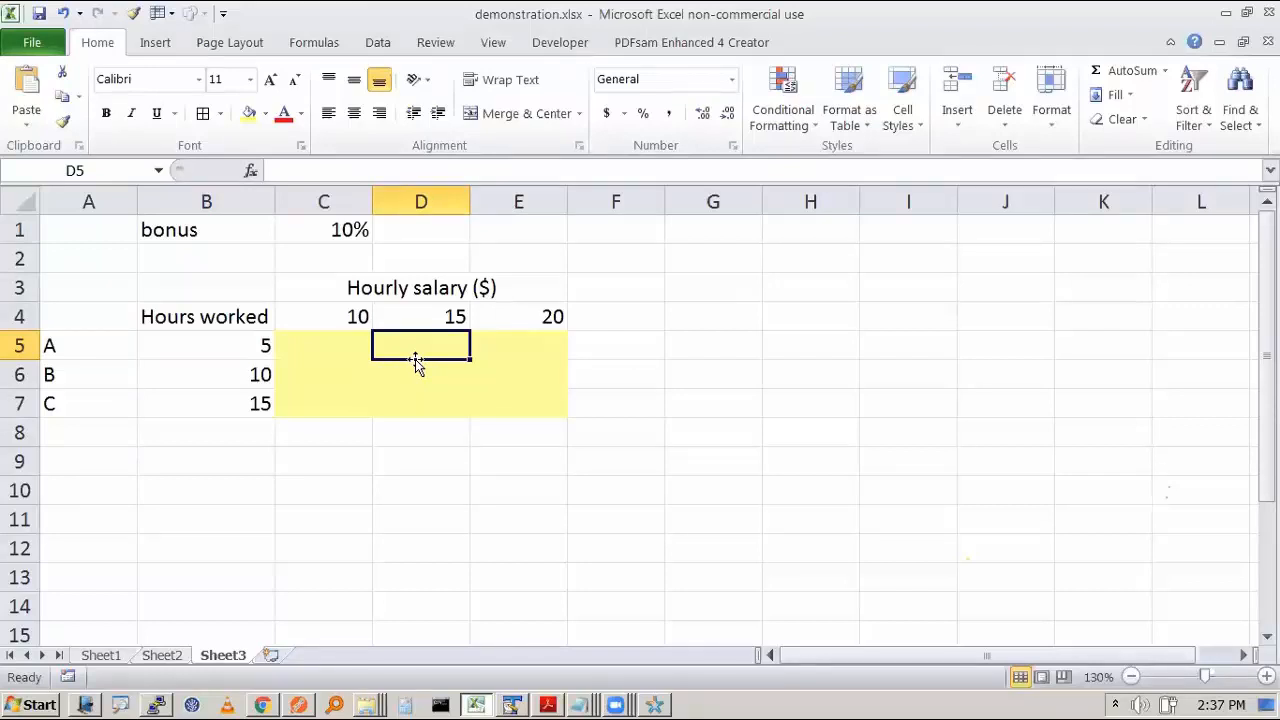
pyautogui.click(343, 234)
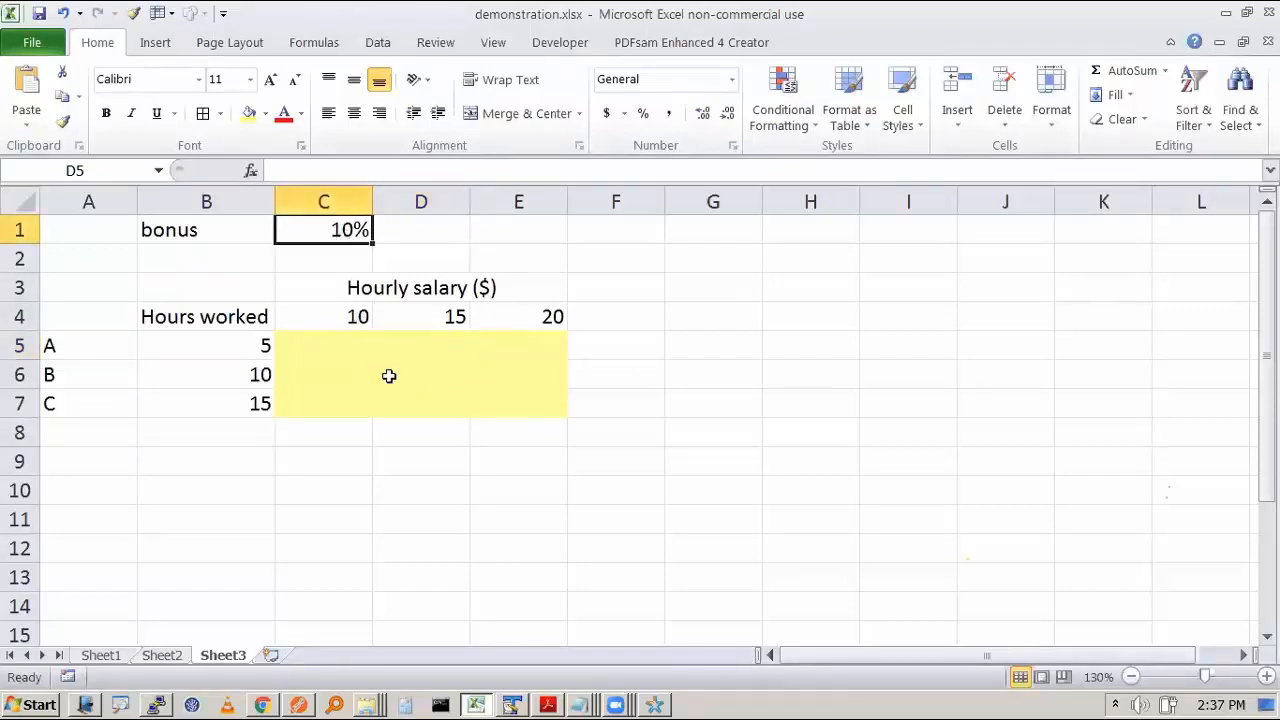
pyautogui.click(347, 347)
pyautogui.click(517, 434)
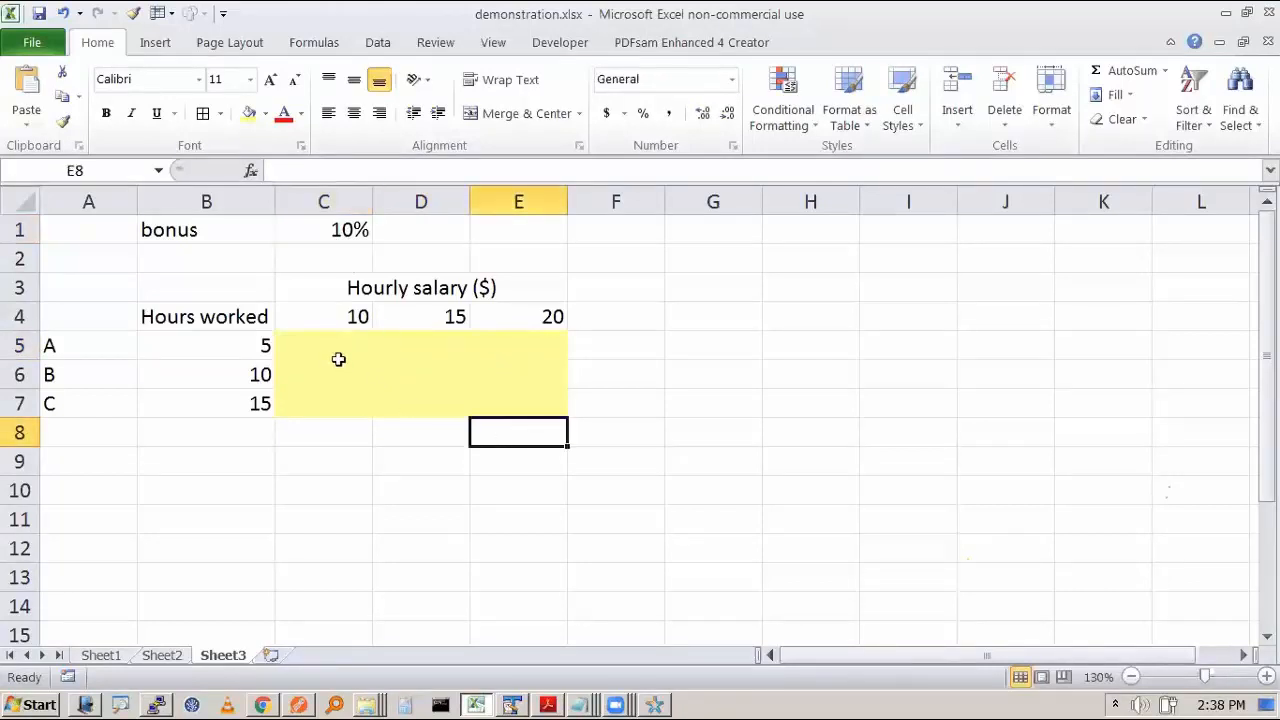
pyautogui.moveTo(337, 358); pyautogui.dragTo(520, 402)
pyautogui.click(495, 452)
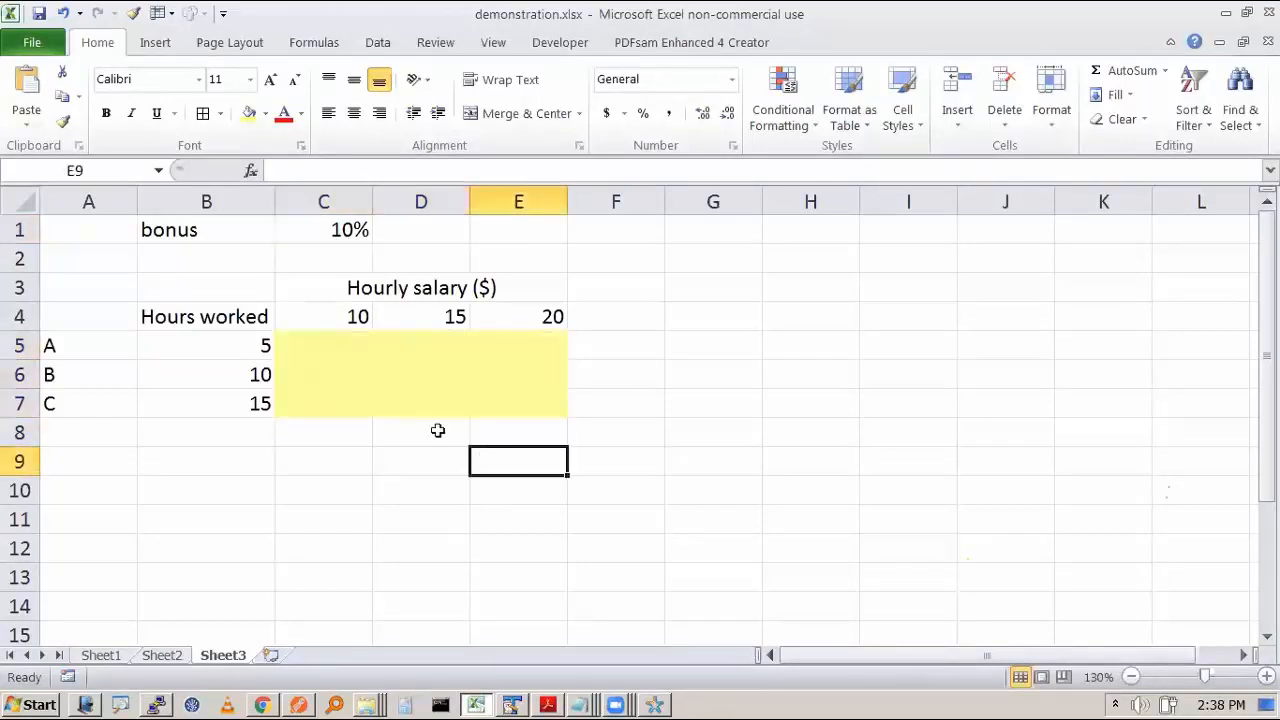
# Begin a formula in C5 that multiplies hours worked in B5 by the hourly salary in C4
pyautogui.click(337, 345)
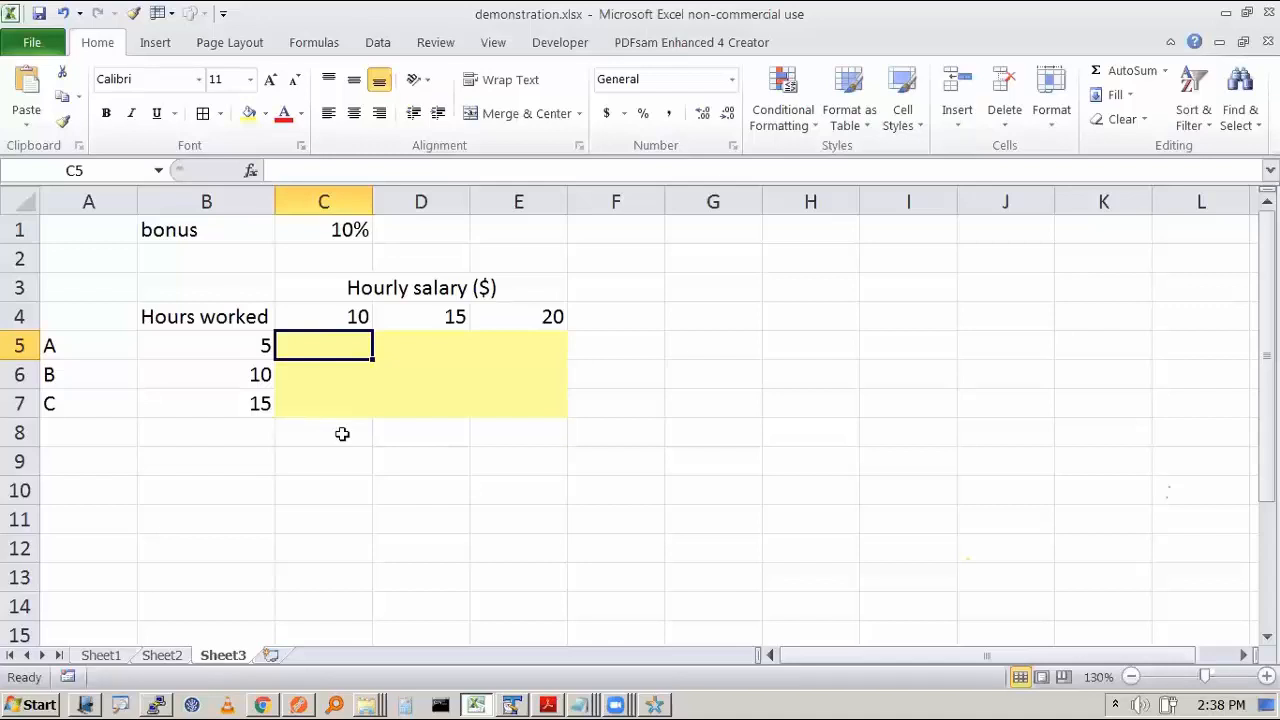
pyautogui.write('=')
pyautogui.press('Left')
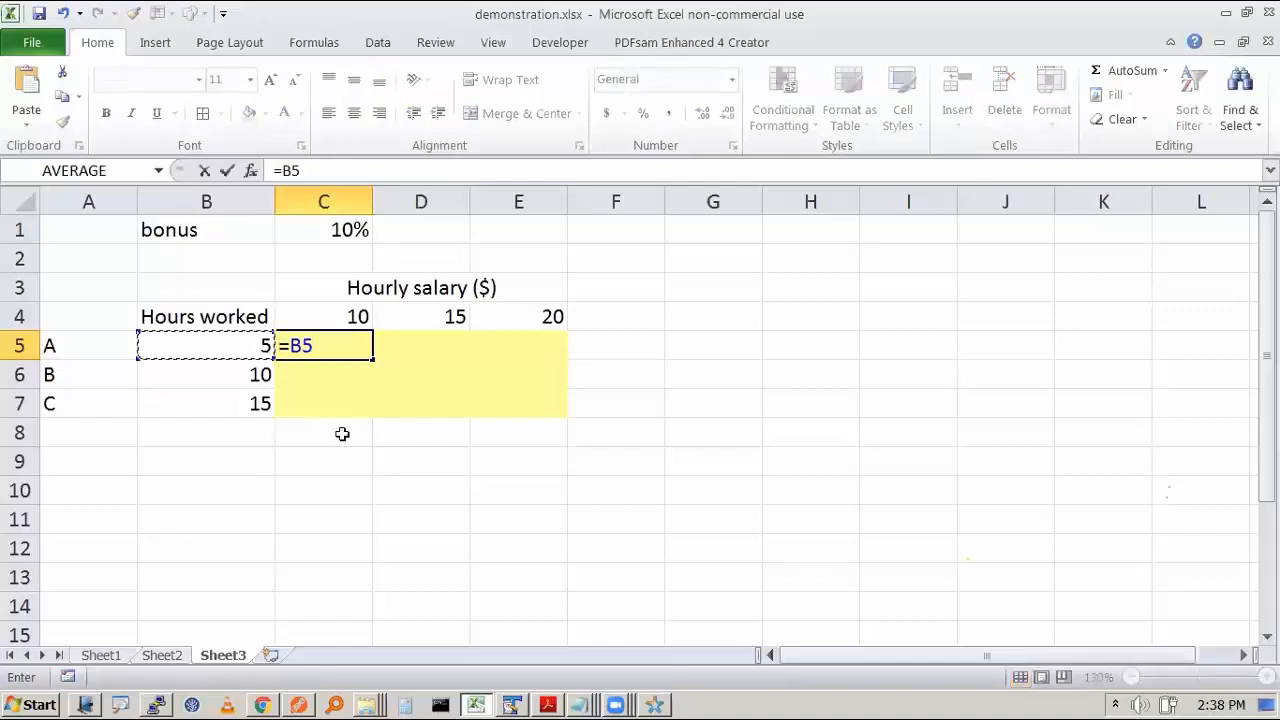
pyautogui.write('*')
pyautogui.press('Up')
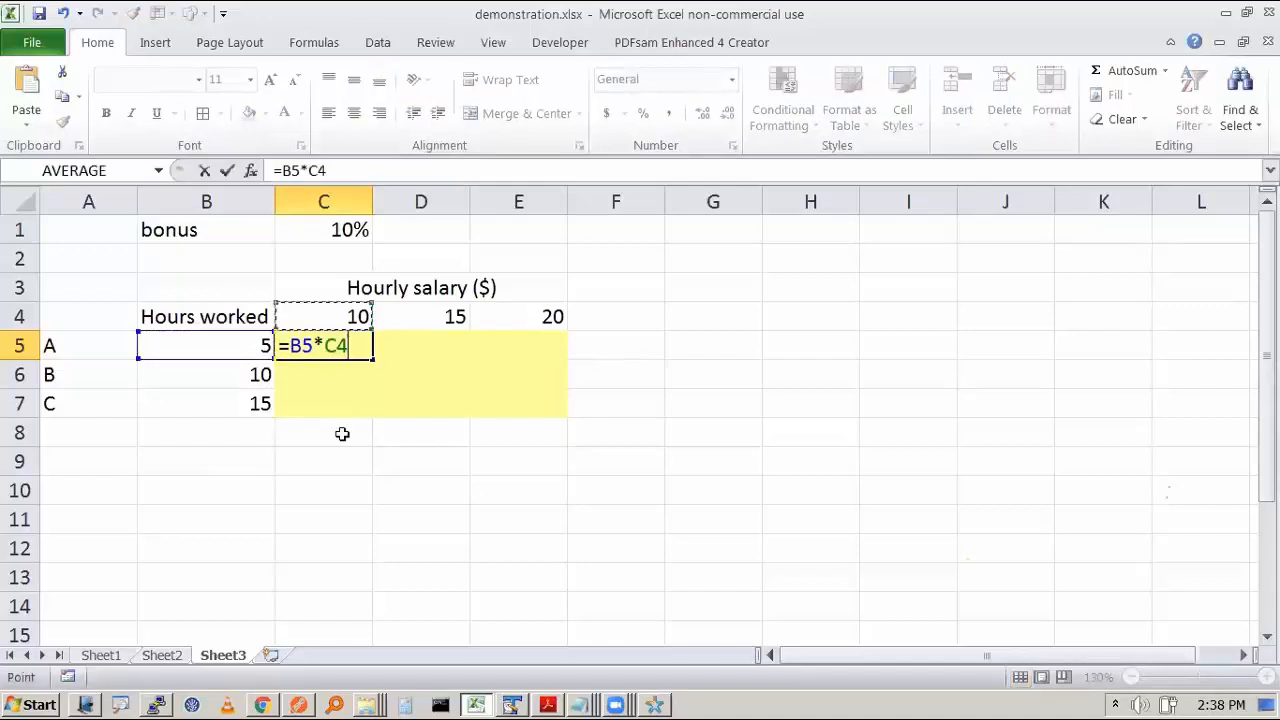
pyautogui.write('*')
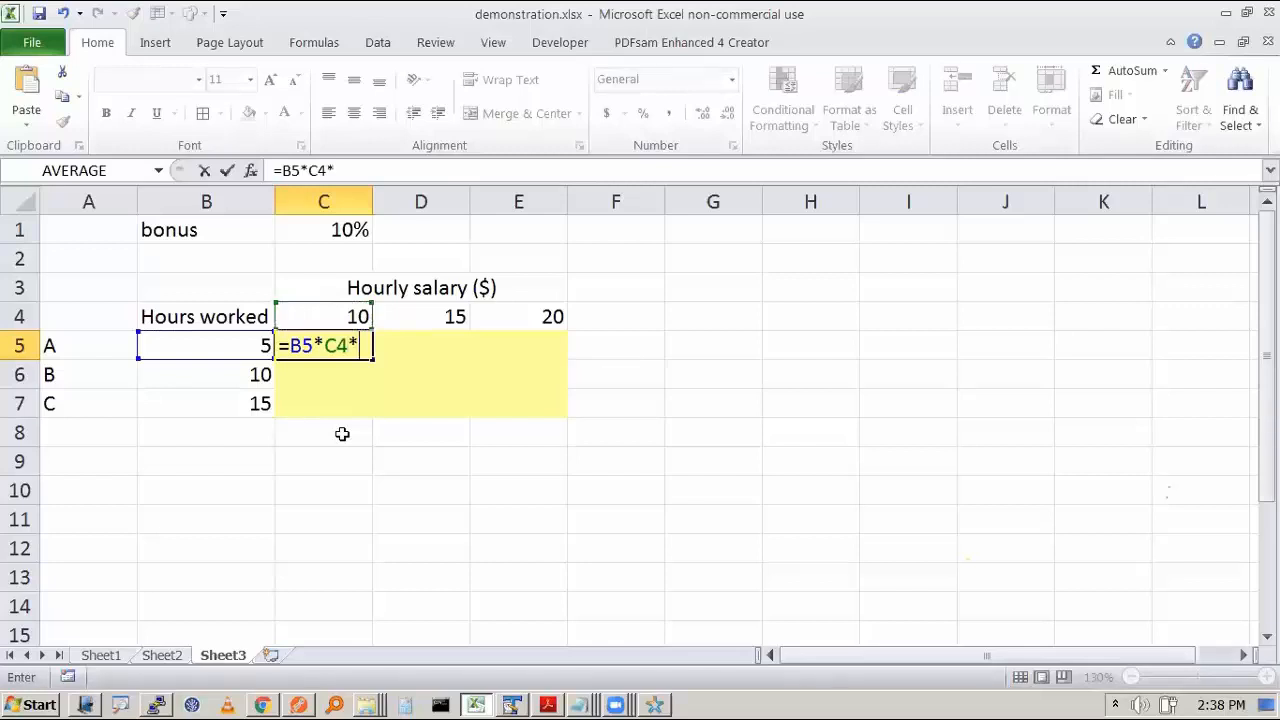
pyautogui.write('(1+')
pyautogui.press('Up')
pyautogui.press('Up')
pyautogui.press('Up')
pyautogui.press('Up')
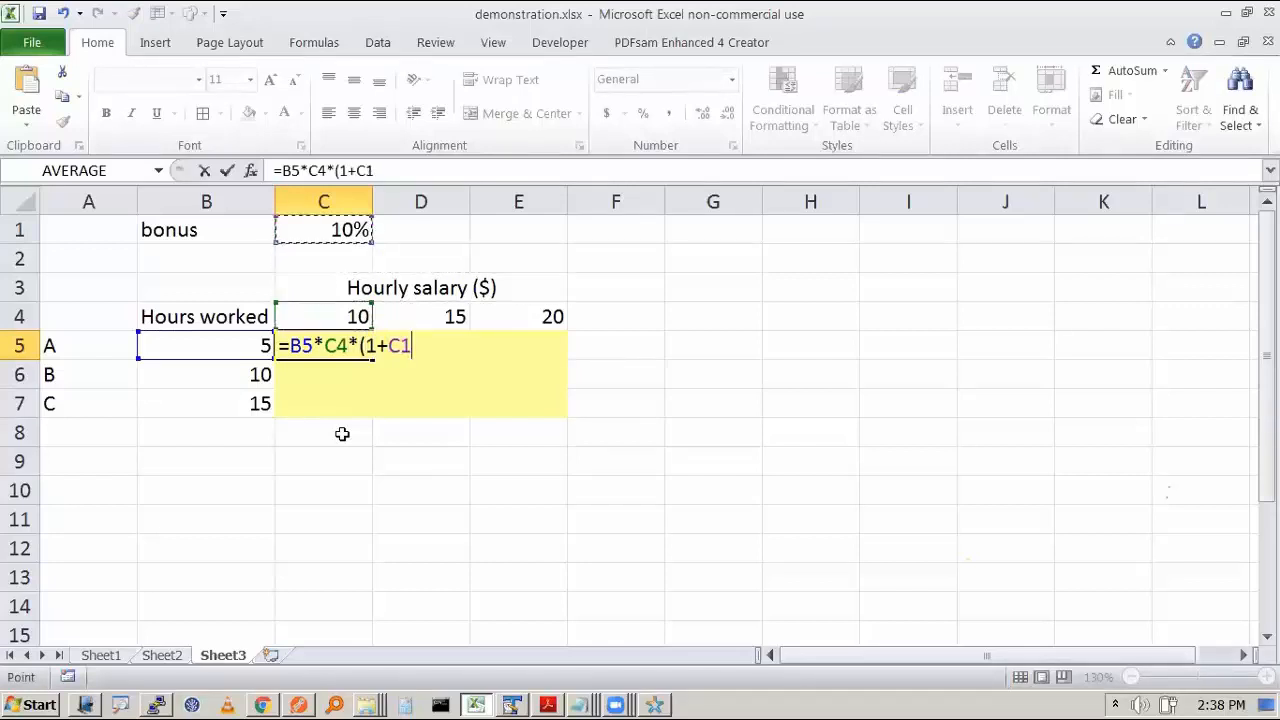
pyautogui.write(')')
pyautogui.press('BackSpace')
pyautogui.press('BackSpace')
pyautogui.press('BackSpace')
pyautogui.press('BackSpace')
pyautogui.press('BackSpace')
pyautogui.press('BackSpace')
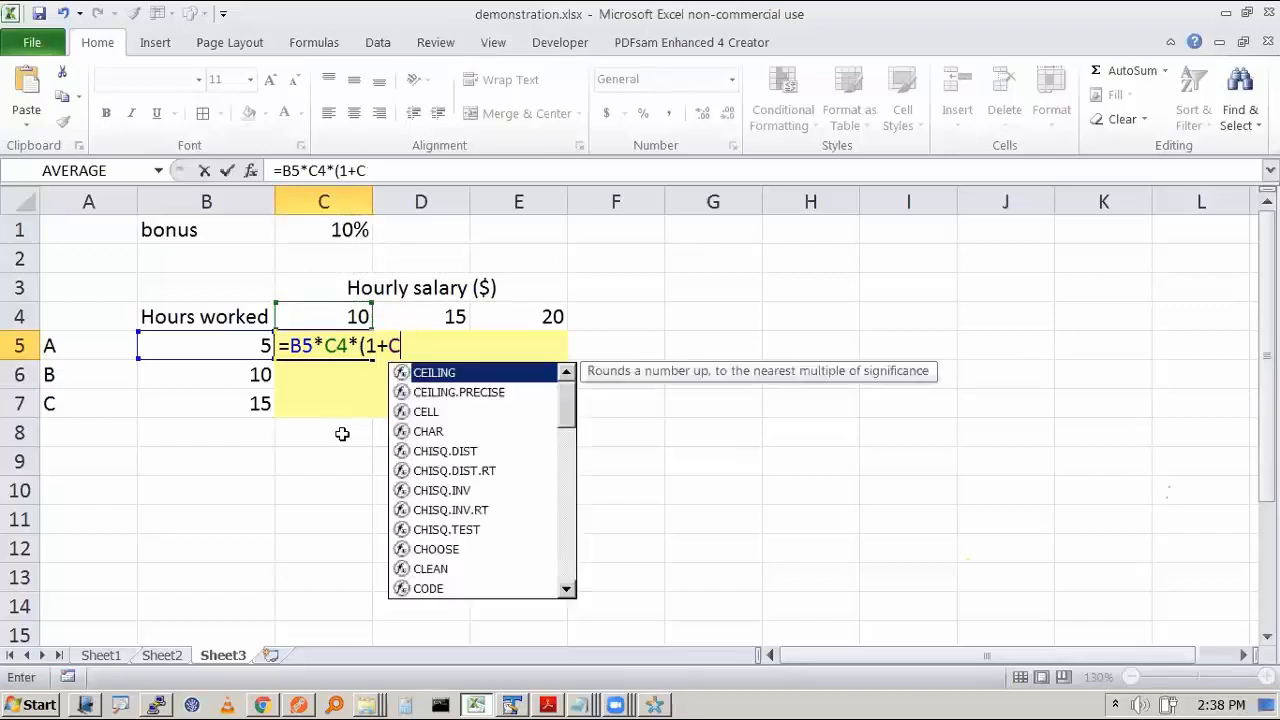
pyautogui.press('BackSpace')
# Complete the formula in C5 as =B5*C4+B5*C4*C1, adding the bonus share to the base pay
pyautogui.write('+')
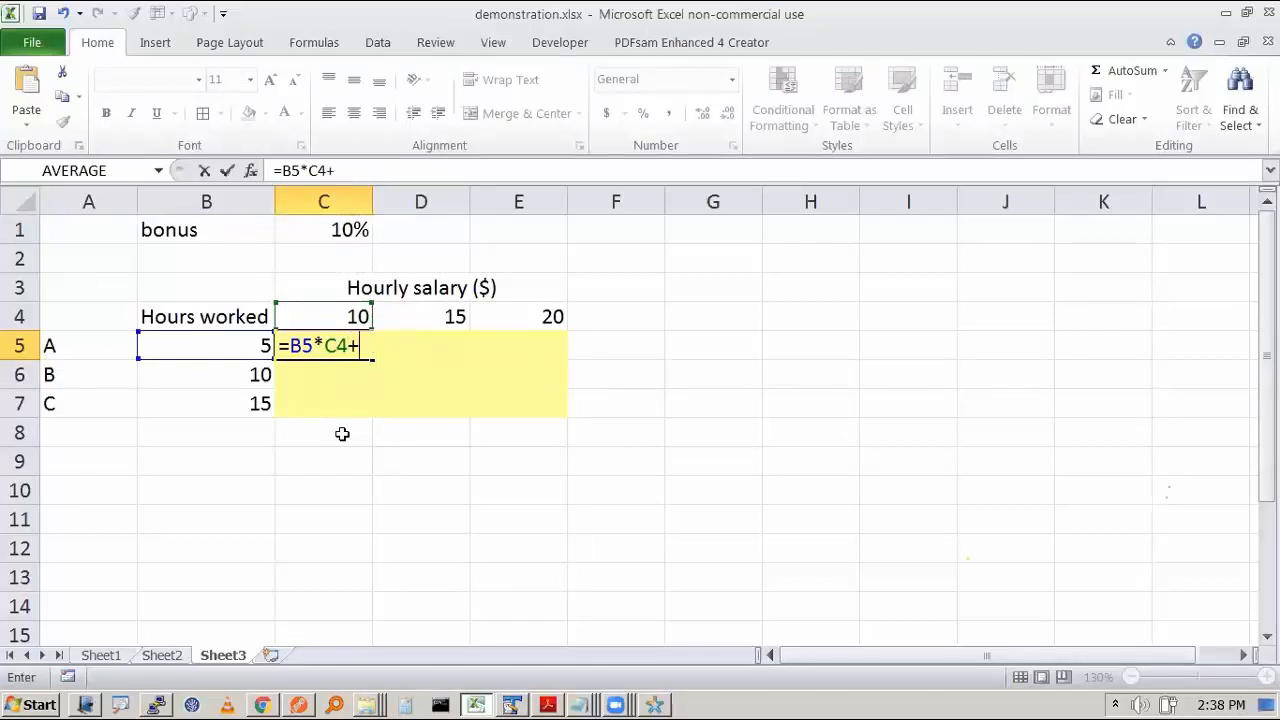
pyautogui.click(241, 345)
pyautogui.write('*')
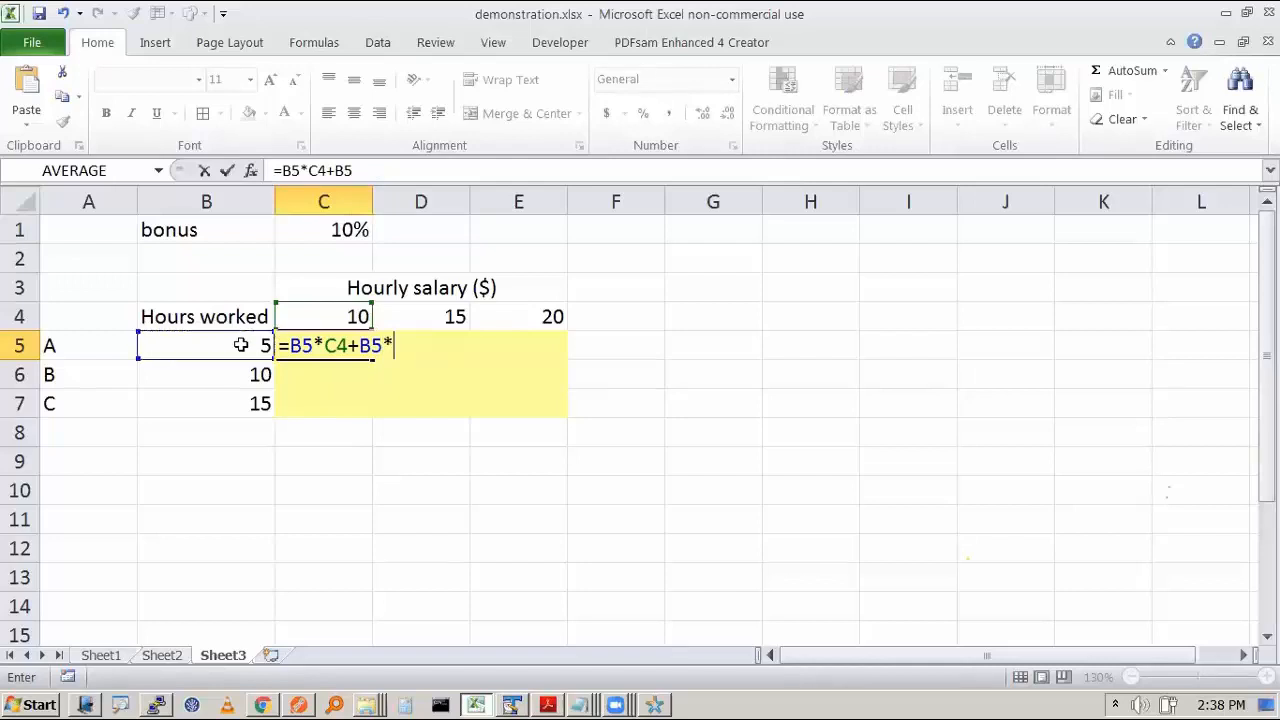
pyautogui.click(327, 316)
pyautogui.write('*')
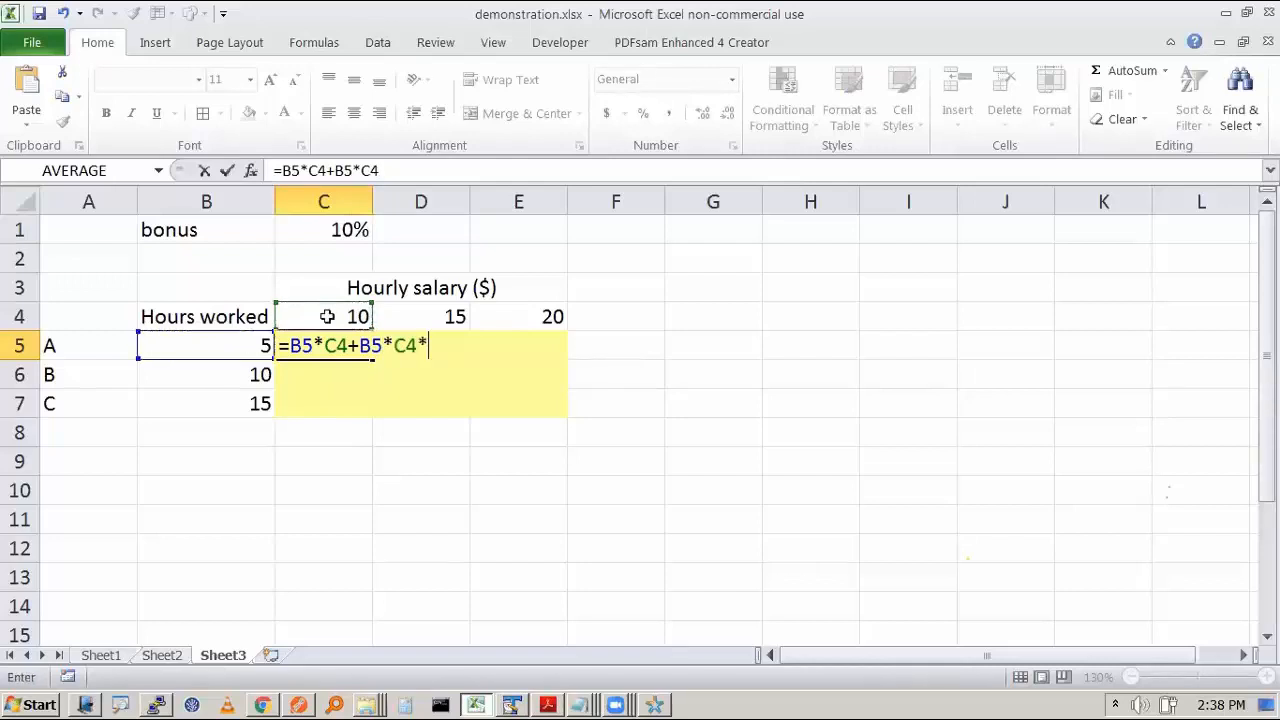
pyautogui.click(346, 230)
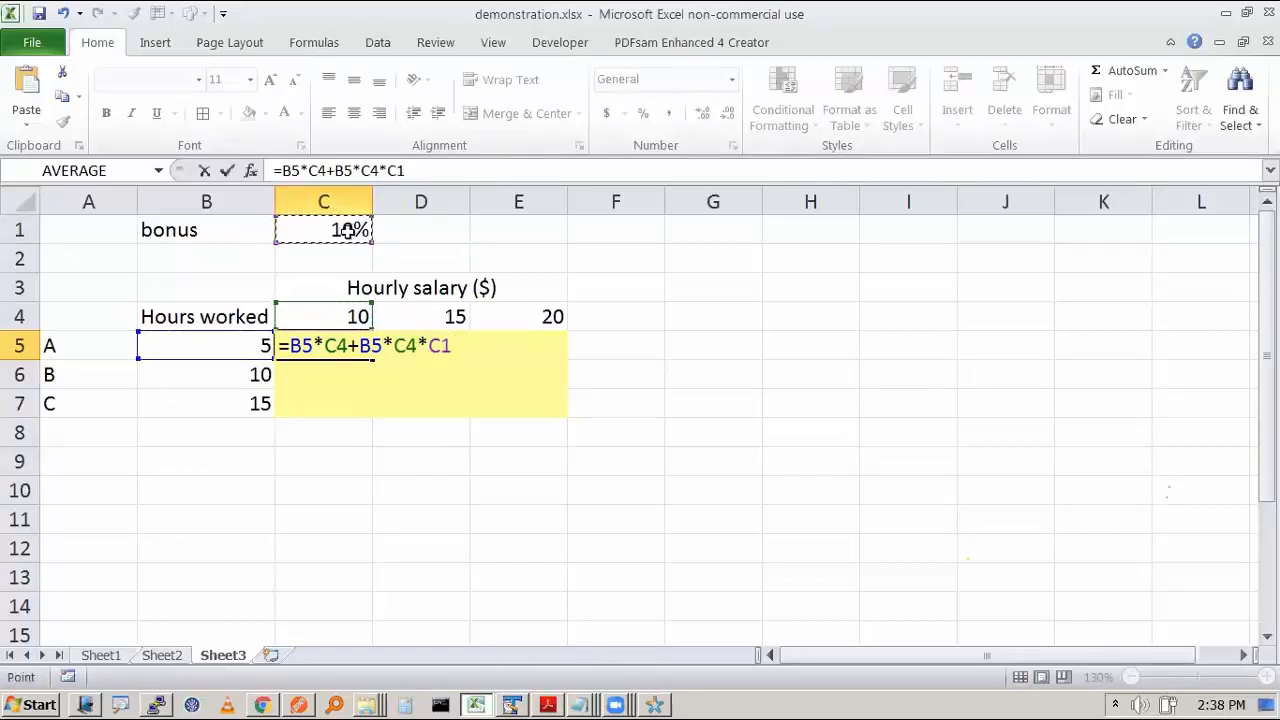
pyautogui.hotkey('ctrl', '2')
pyautogui.moveTo(327, 329)
pyautogui.mouseDown()
pyautogui.moveTo(302, 328)
pyautogui.moveTo(344, 369)
pyautogui.moveTo(348, 331)
pyautogui.mouseUp()
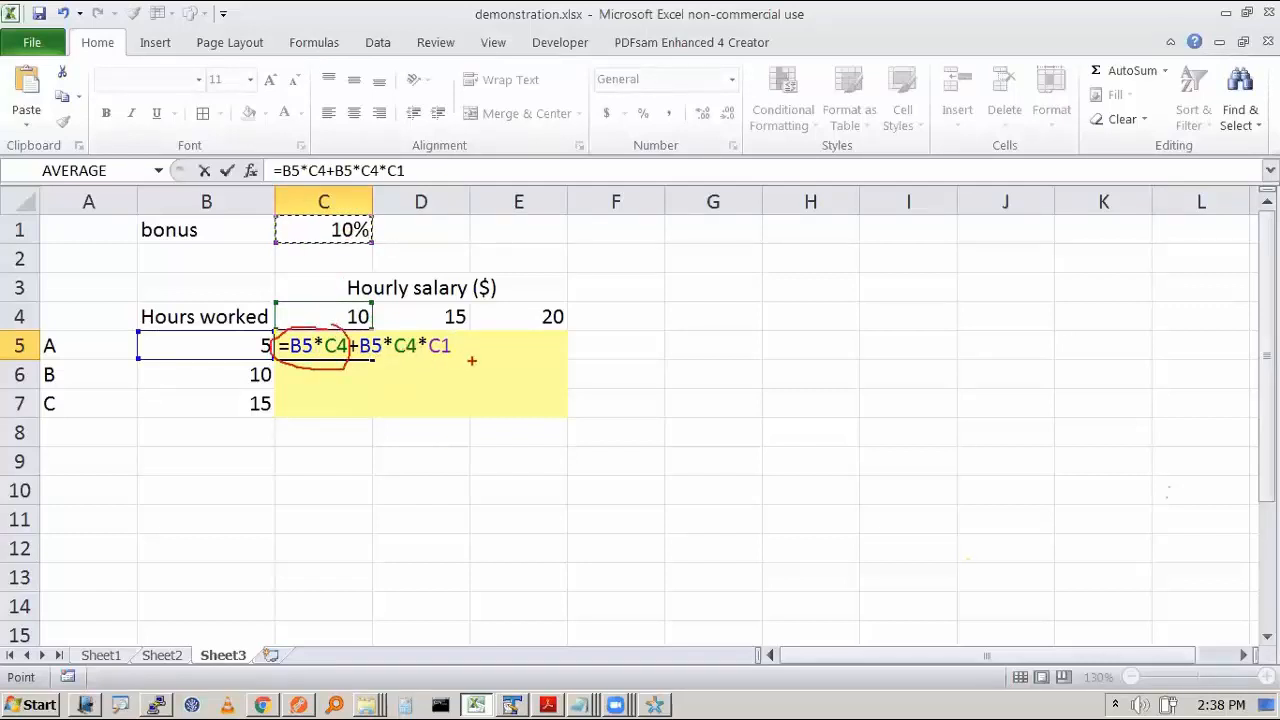
pyautogui.press('Escape')
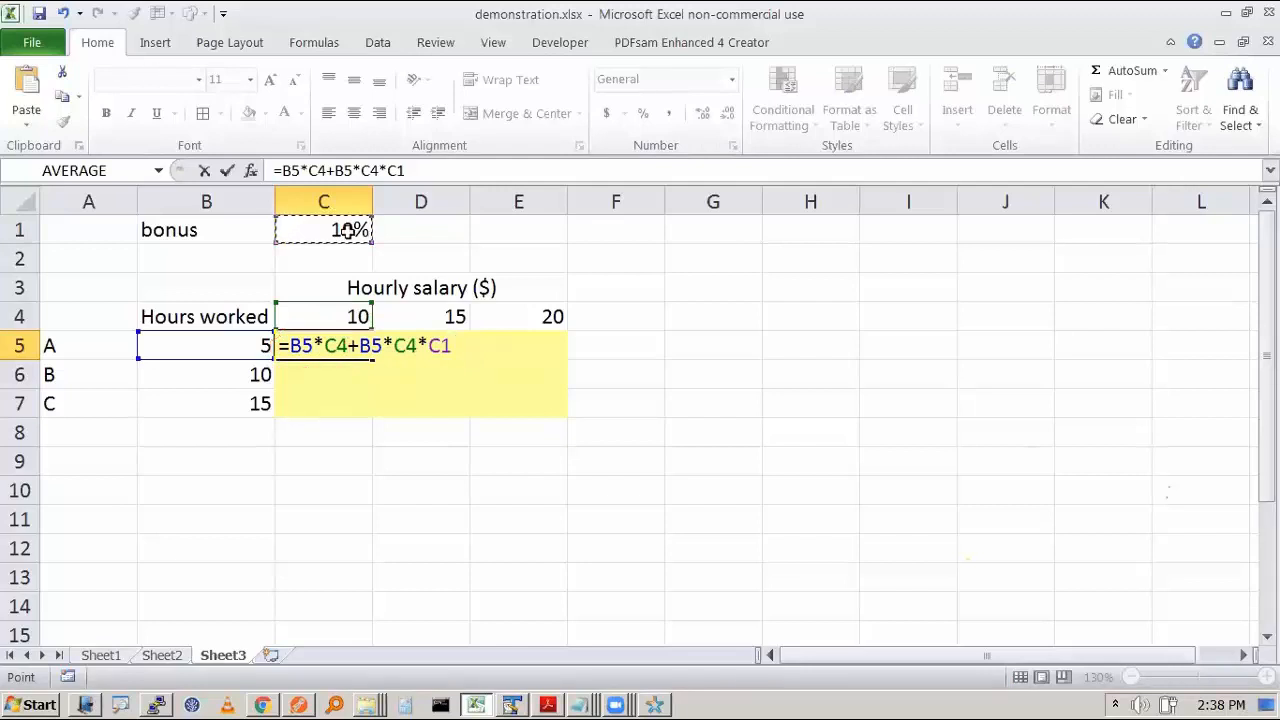
pyautogui.press('Return')
# Shorten the formula in C5 to =B5*C4(1+C1), replacing the repeated B5*C4 term with a bracketed bonus factor
pyautogui.press('Up')
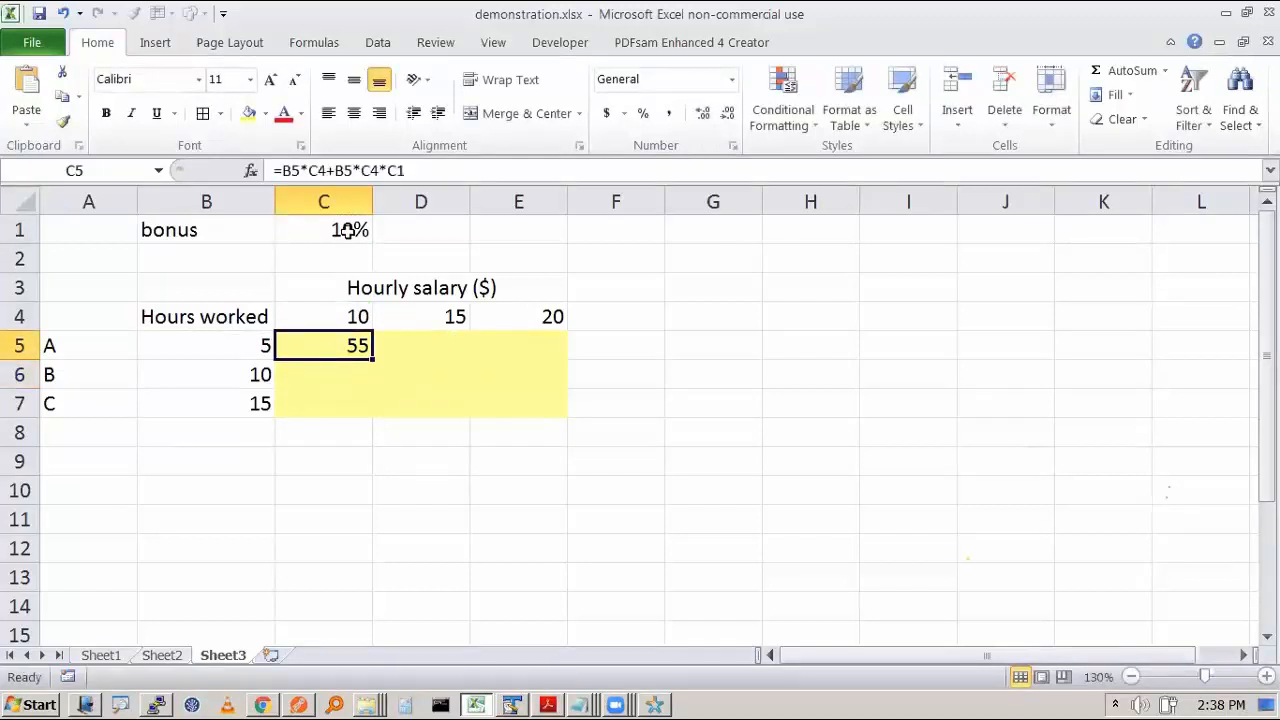
pyautogui.press('F2')
pyautogui.hotkey('shift', 'Left')
pyautogui.hotkey('shift', 'Left')
pyautogui.hotkey('shift', 'Left')
pyautogui.hotkey('shift', 'Left')
pyautogui.hotkey('shift', 'Left')
pyautogui.hotkey('shift', 'Left')
pyautogui.hotkey('shift', 'Left')
pyautogui.hotkey('shift', 'Left')
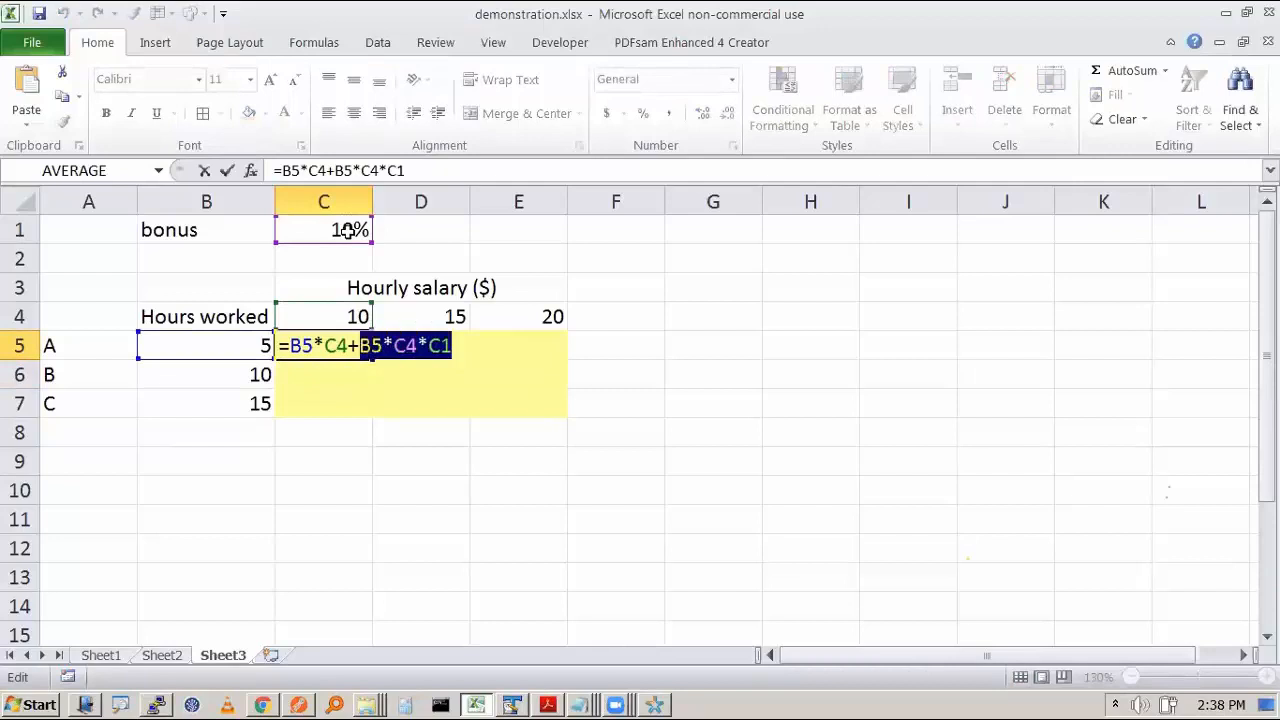
pyautogui.hotkey('shift', 'Left')
pyautogui.hotkey('shift', 'Left')
pyautogui.hotkey('shift', 'Left')
pyautogui.hotkey('shift', 'Left')
pyautogui.hotkey('shift', 'Left')
pyautogui.hotkey('shift', 'Left')
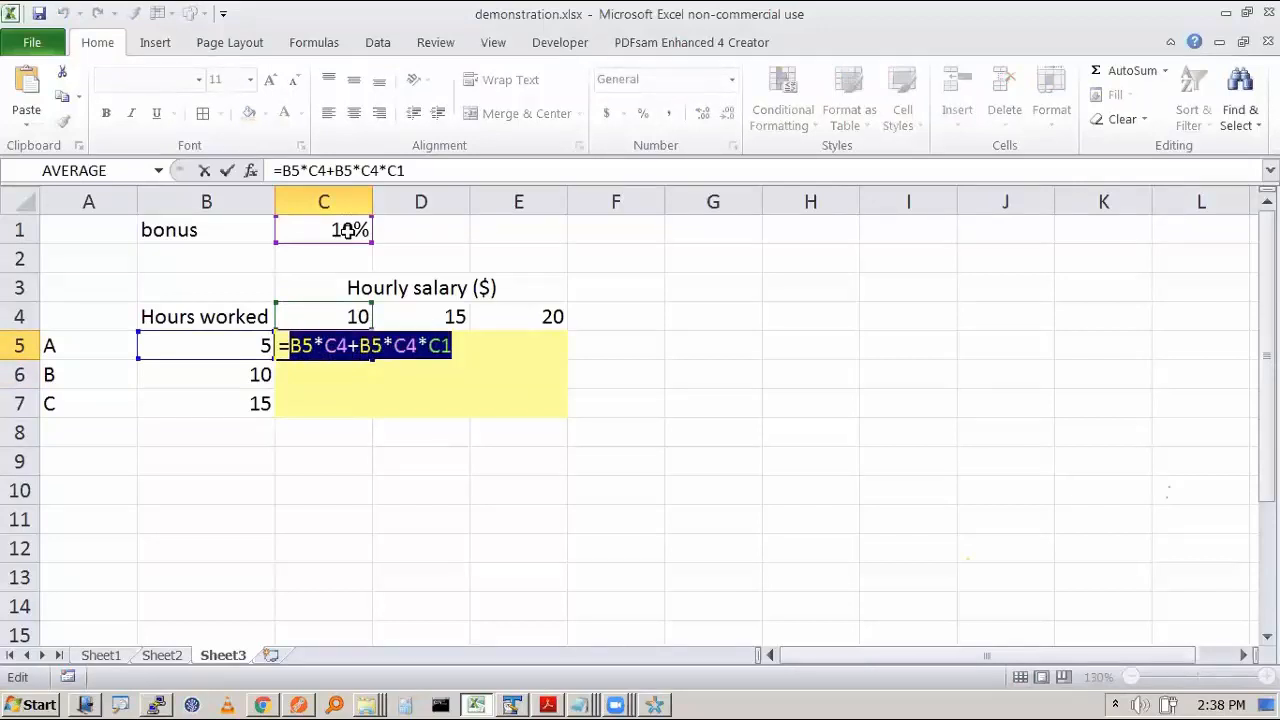
pyautogui.press('Home')
pyautogui.press('Right')
pyautogui.press('Right')
pyautogui.press('Right')
pyautogui.press('Right')
pyautogui.press('Right')
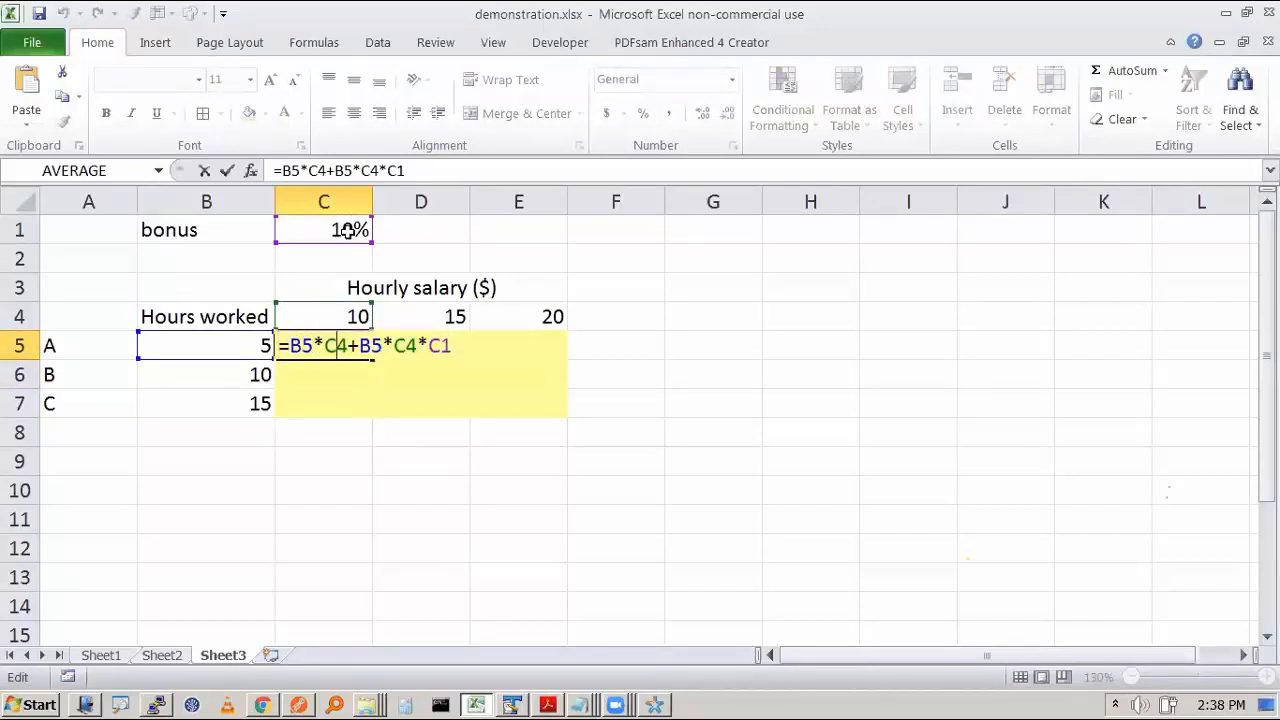
pyautogui.write('(1')
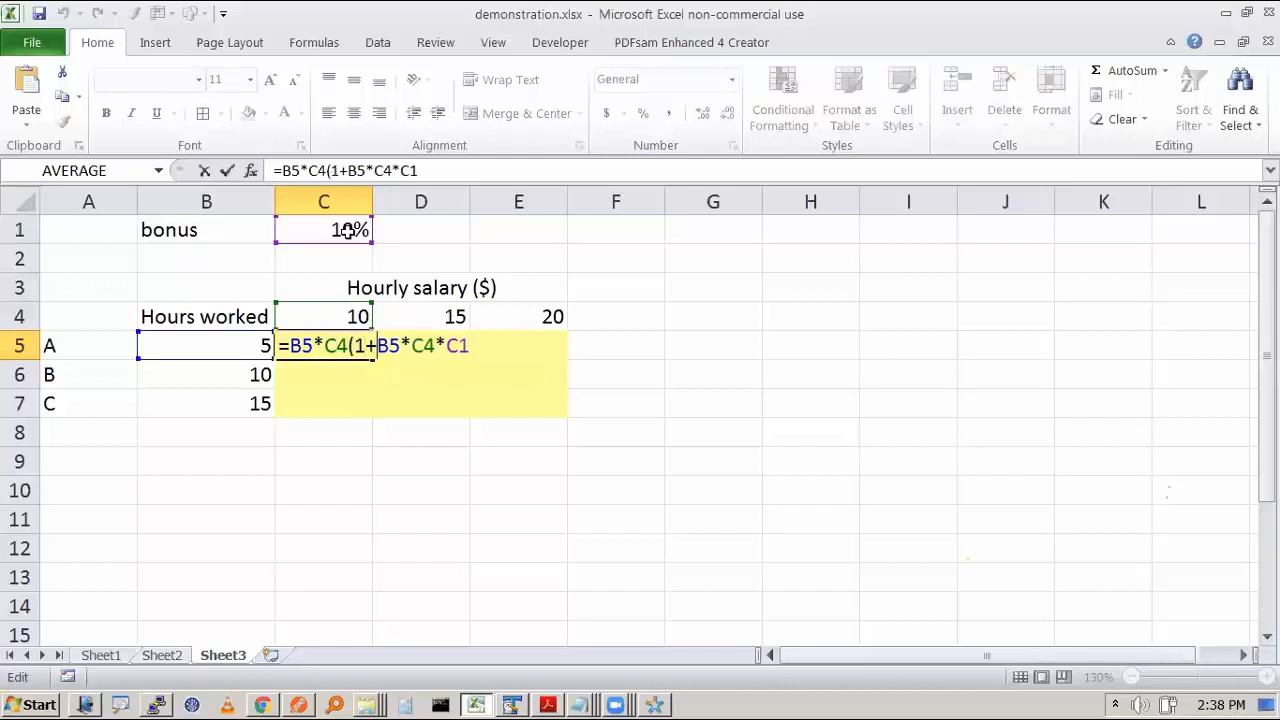
pyautogui.hotkey('shift', 'Right')
pyautogui.hotkey('shift', 'Right')
pyautogui.hotkey('shift', 'Right')
pyautogui.hotkey('shift', 'Right')
pyautogui.hotkey('shift', 'Right')
pyautogui.press('Delete')
pyautogui.press('Delete')
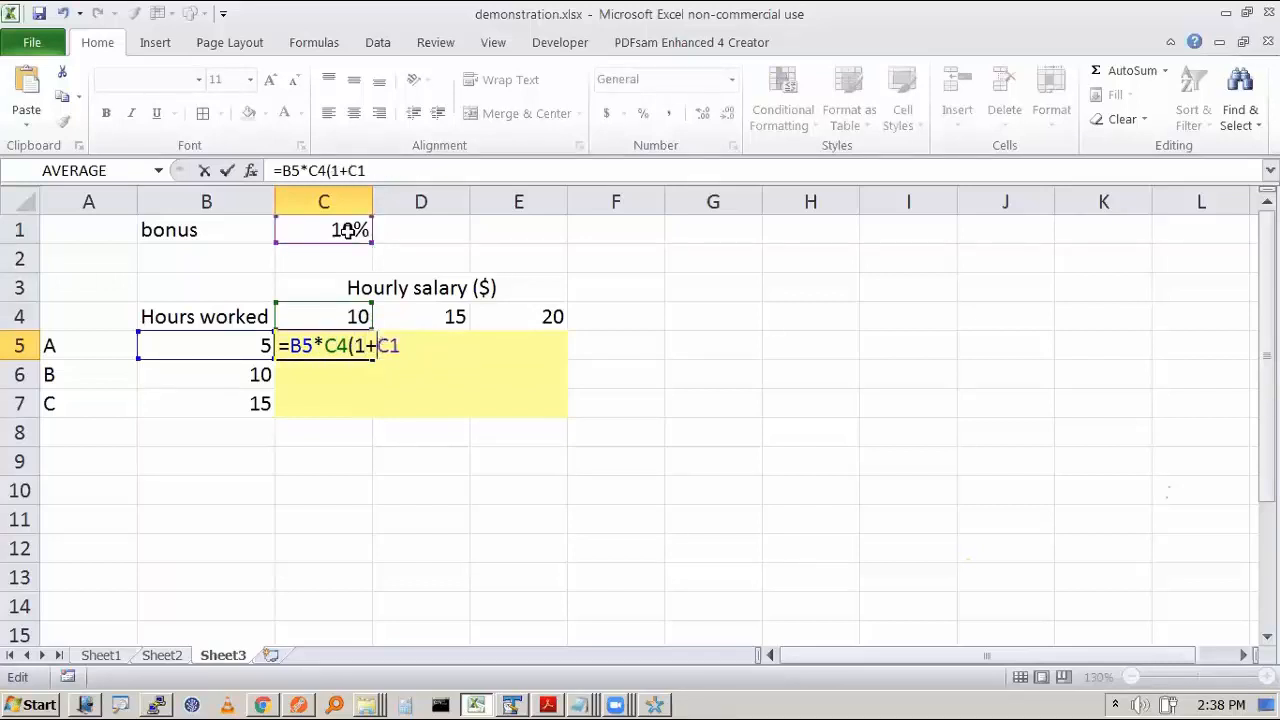
pyautogui.write(')')
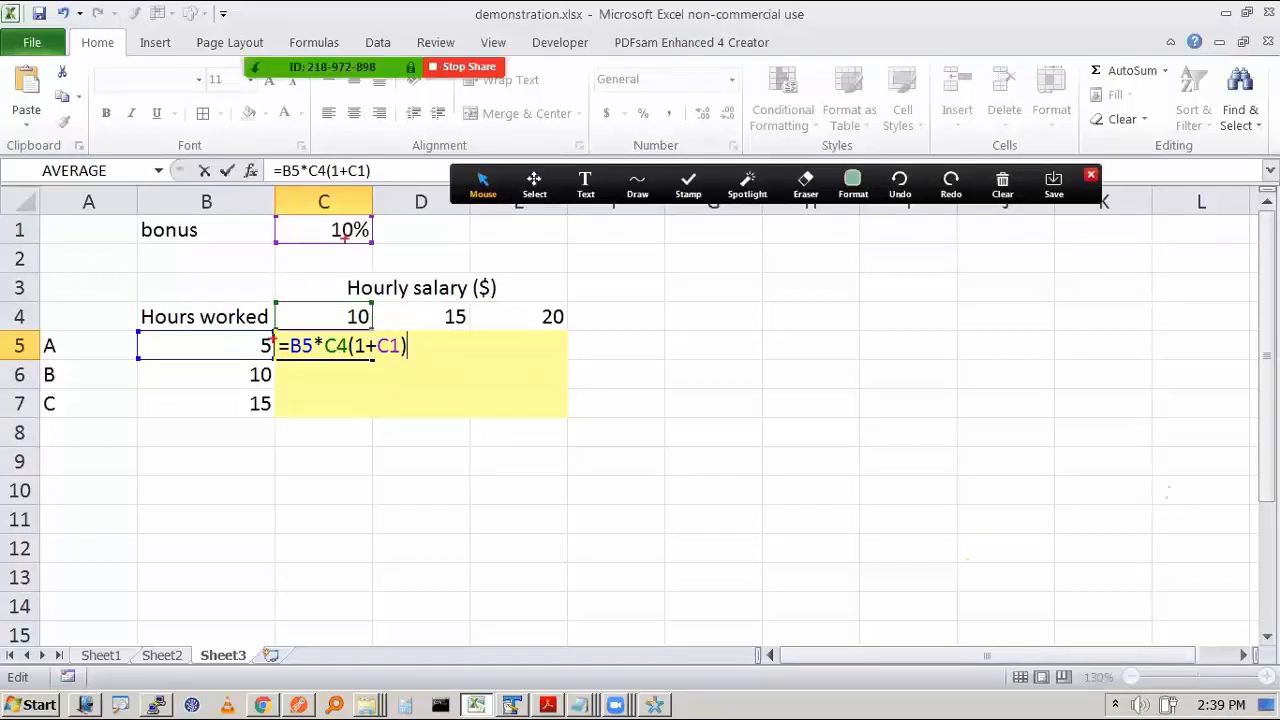
pyautogui.moveTo(360, 313)
pyautogui.mouseDown()
pyautogui.moveTo(289, 323)
pyautogui.moveTo(390, 387)
pyautogui.moveTo(362, 313)
pyautogui.mouseUp()
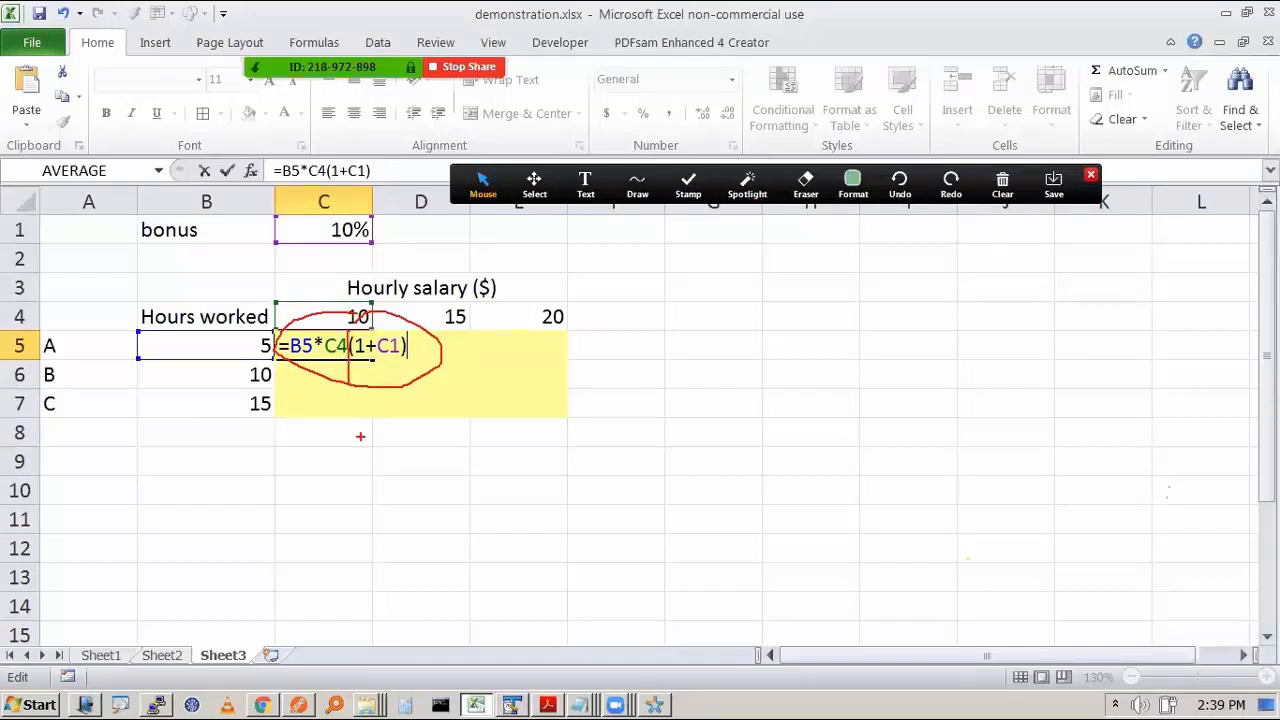
pyautogui.press('Escape')
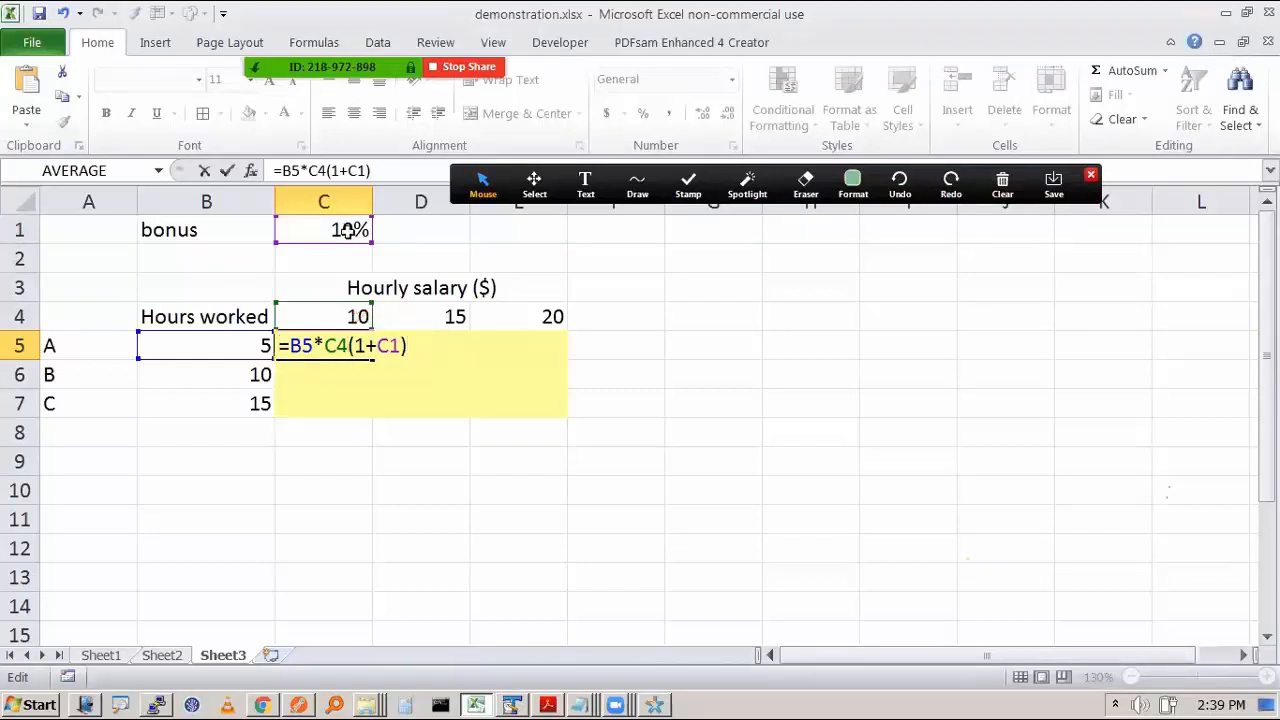
pyautogui.press('Return')
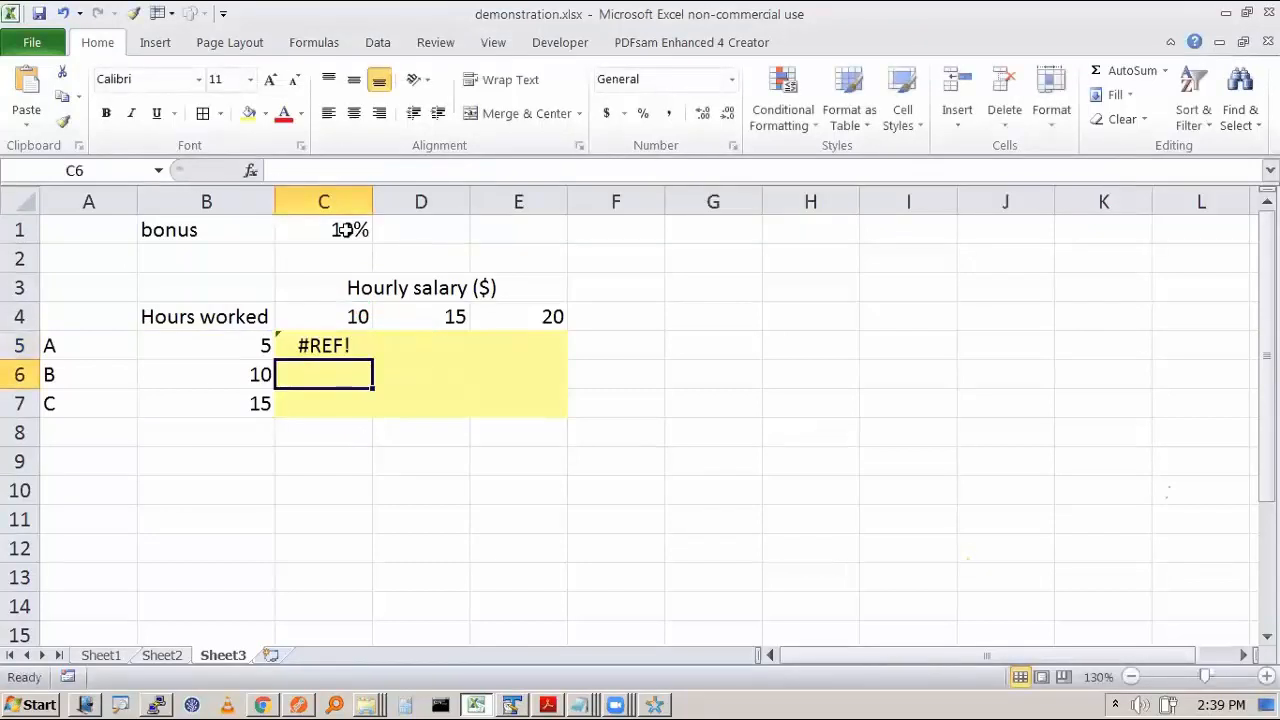
# Insert a multiplication sign after C4 so the formula in C5 reads =B5*C4*(1+C1)
pyautogui.press('Up')
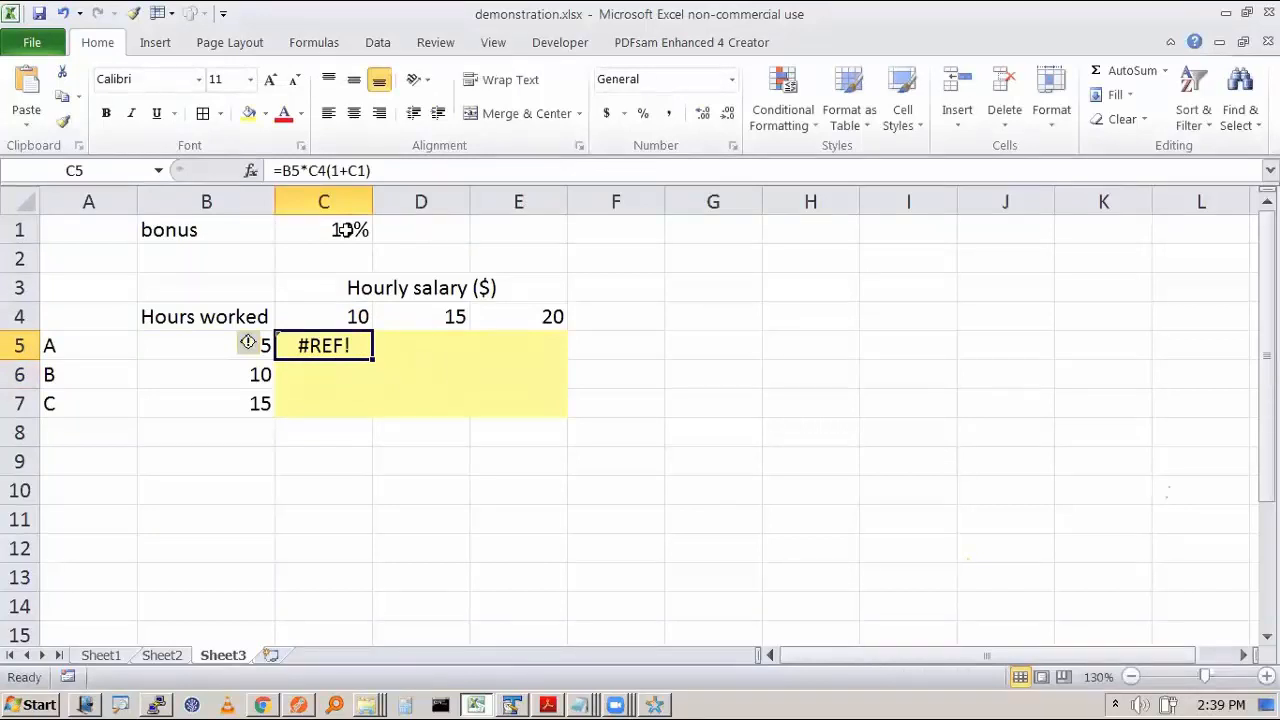
pyautogui.press('F2')
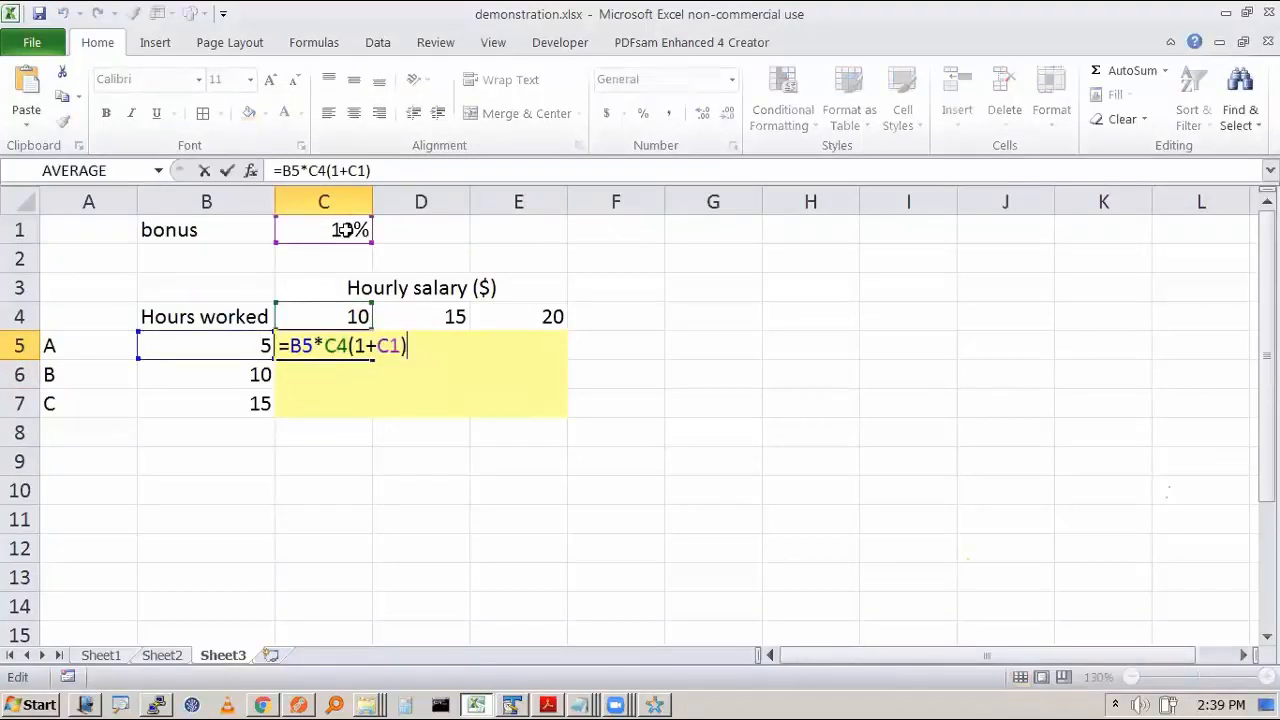
pyautogui.press('Left')
pyautogui.press('Left')
pyautogui.press('Left')
pyautogui.press('Left')
pyautogui.press('Left')
pyautogui.press('Left')
pyautogui.press('Left')
pyautogui.press('Right')
pyautogui.hotkey('shift', 'Left')
pyautogui.hotkey('shift', 'Left')
pyautogui.press('Right')
pyautogui.write('*')
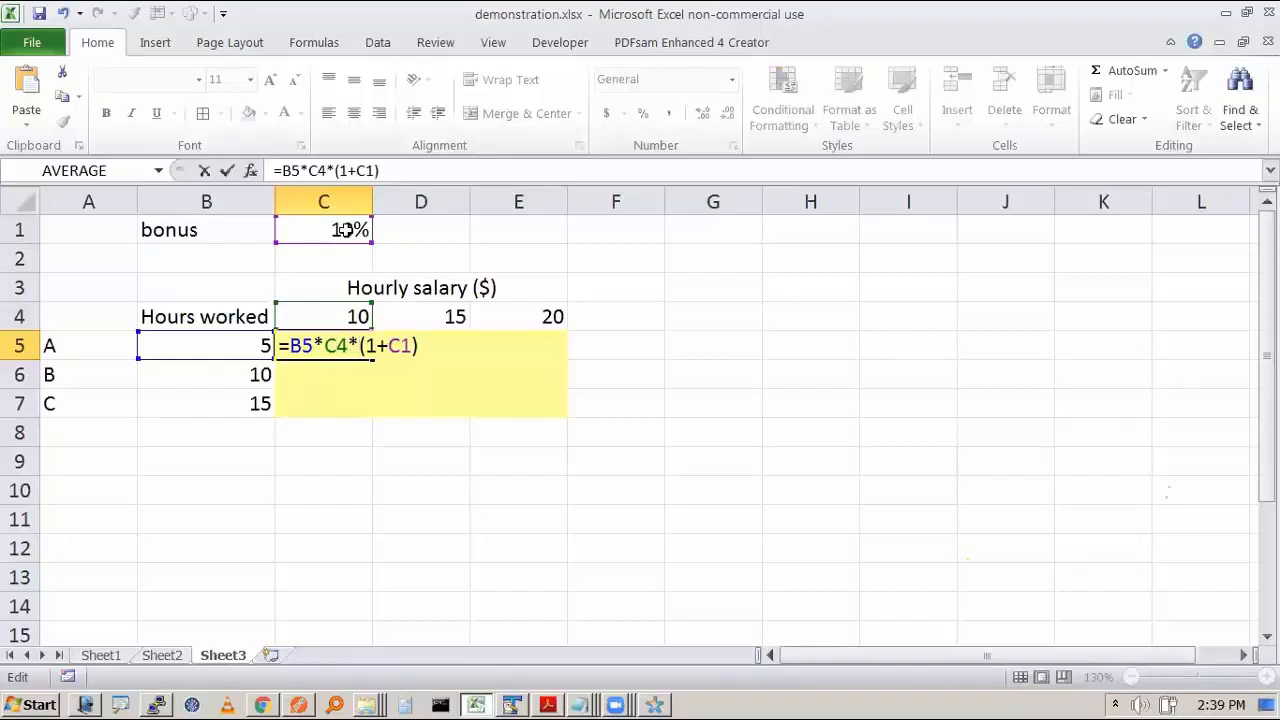
pyautogui.press('Return')
pyautogui.press('Up')
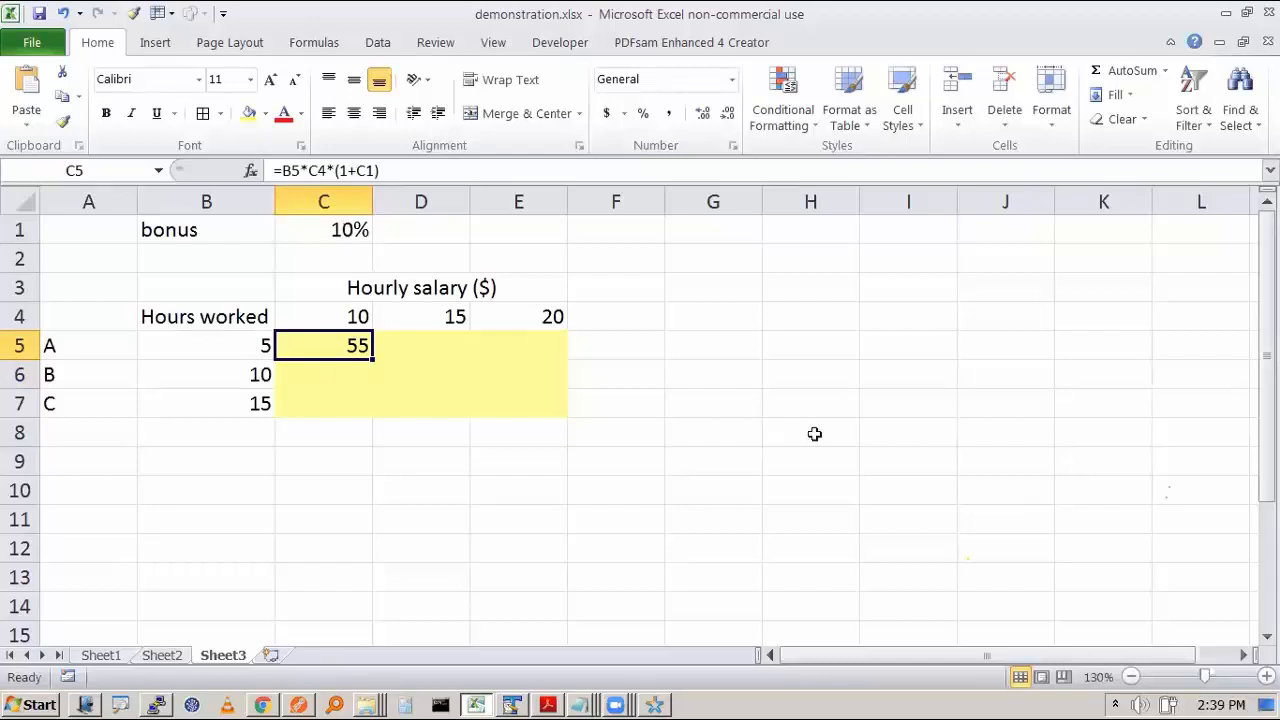
# Widen column C to fit the full formula and select cell C5
pyautogui.click(394, 170)
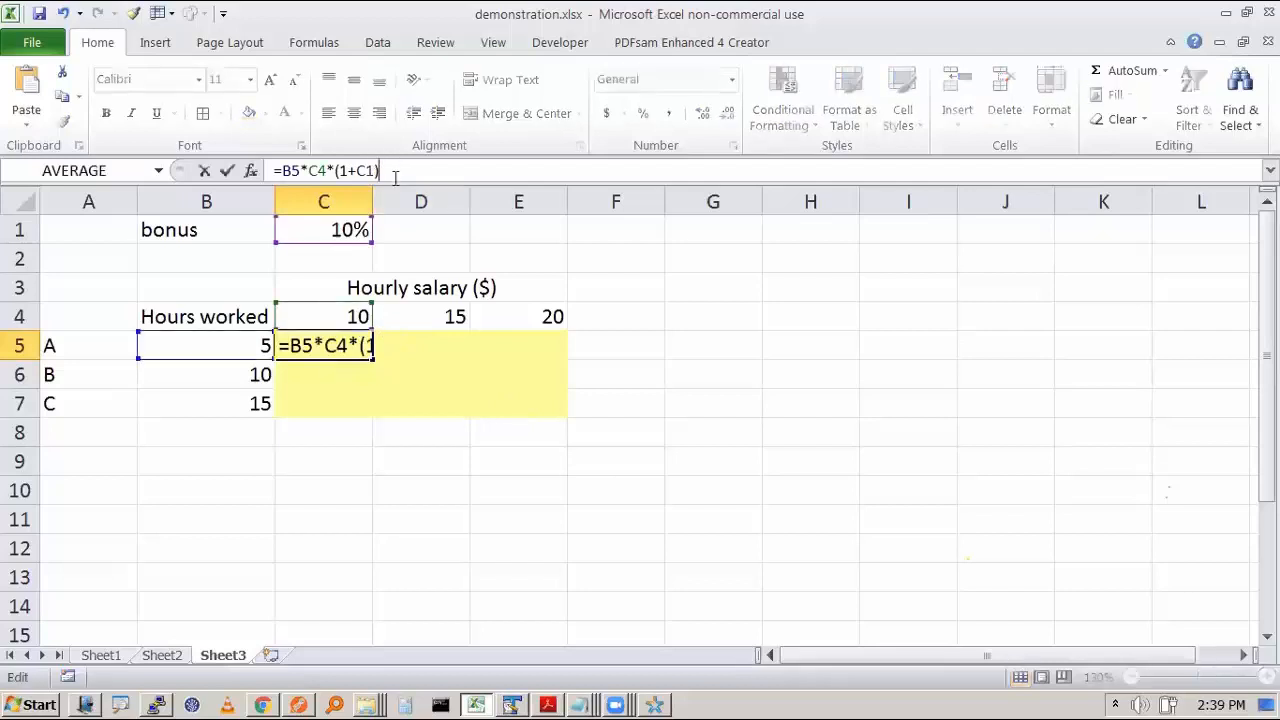
pyautogui.click(552, 460)
pyautogui.moveTo(372, 190); pyautogui.dragTo(445, 190)
pyautogui.click(388, 340)
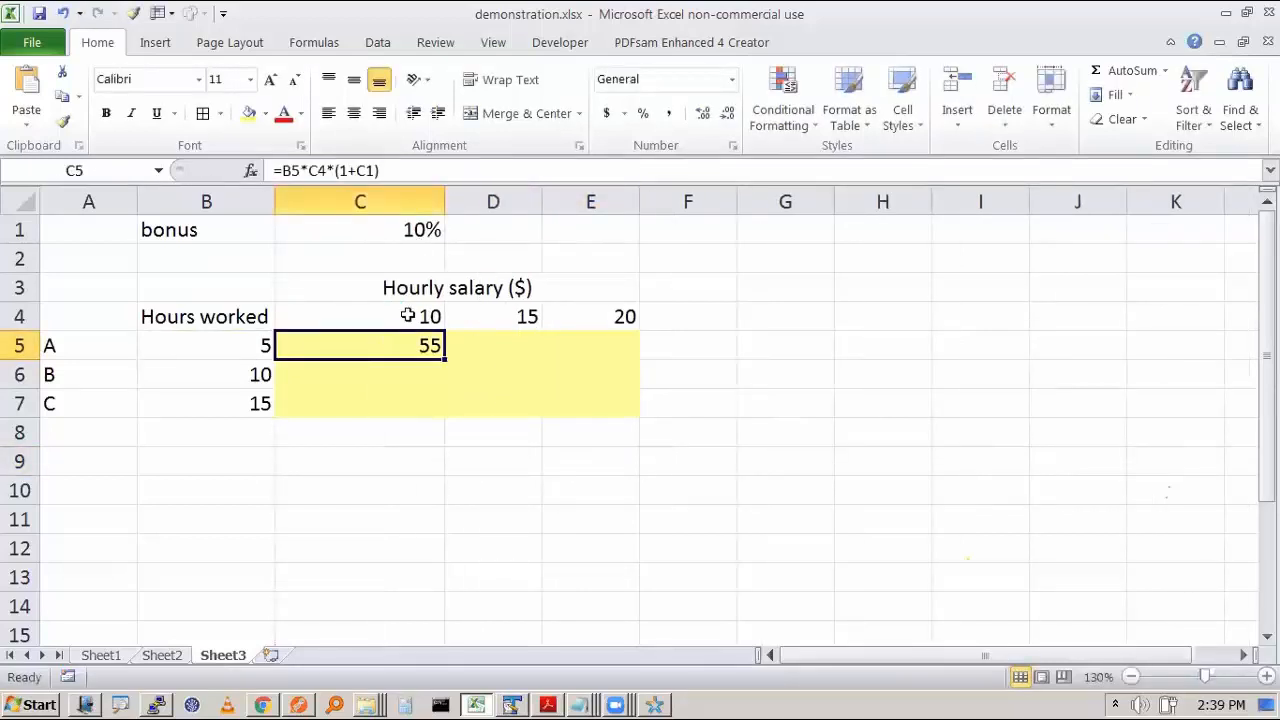
# Examine how the B5 reference in the C5 formula should behave when copied across and down, marking it with arrows and "$B"
pyautogui.press('F2')
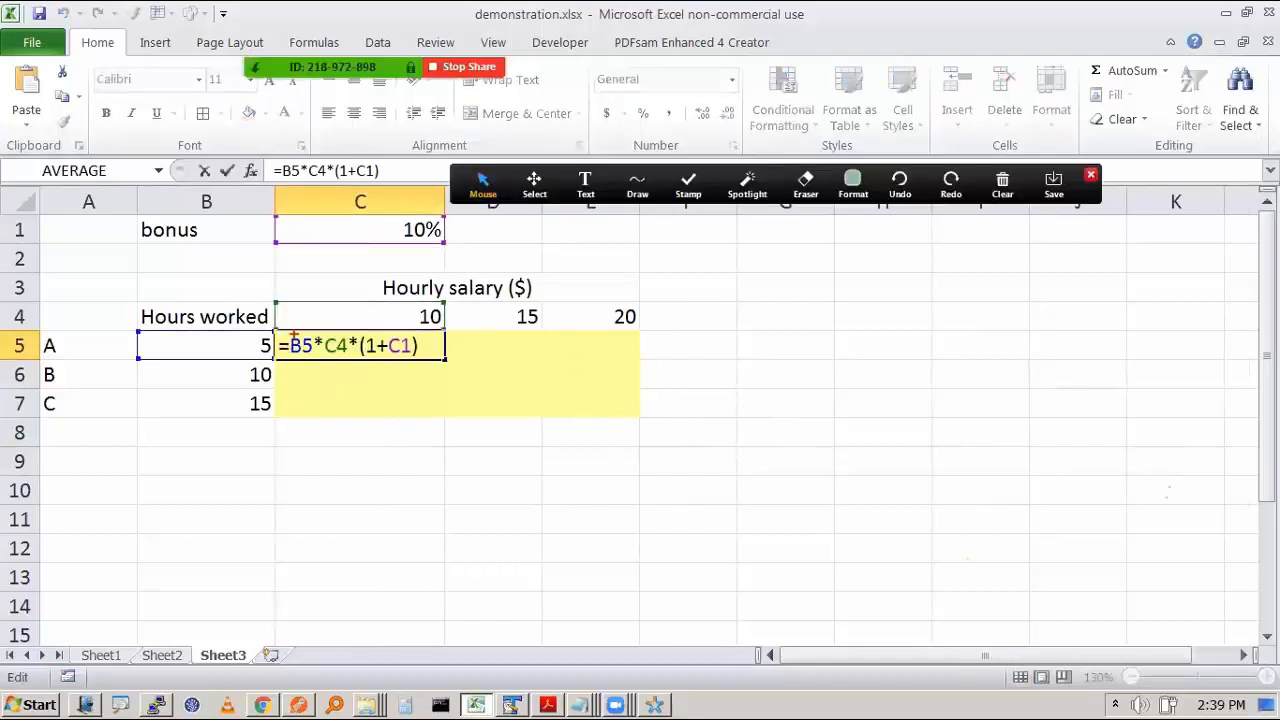
pyautogui.moveTo(296, 330)
pyautogui.mouseDown()
pyautogui.moveTo(314, 360)
pyautogui.moveTo(524, 368)
pyautogui.moveTo(498, 376)
pyautogui.mouseUp()
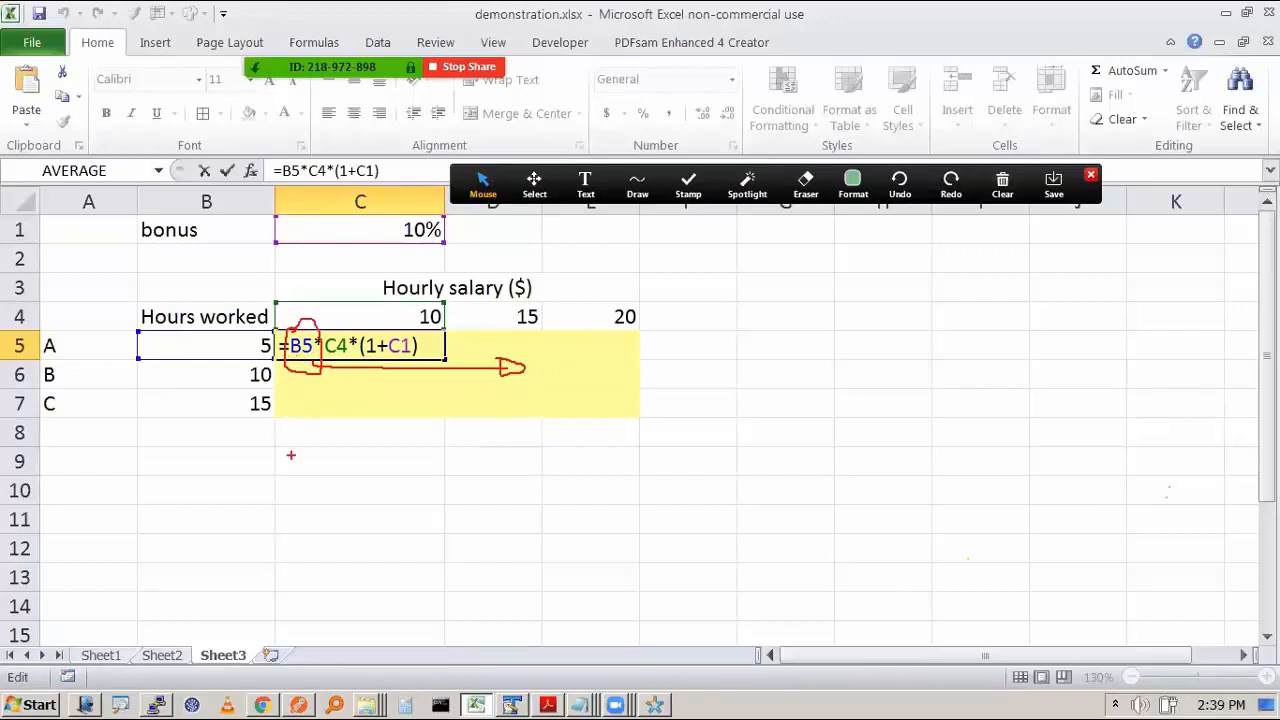
pyautogui.moveTo(297, 358)
pyautogui.mouseDown()
pyautogui.moveTo(296, 436)
pyautogui.moveTo(306, 432)
pyautogui.mouseUp()
pyautogui.moveTo(330, 517)
pyautogui.mouseDown()
pyautogui.moveTo(322, 530)
pyautogui.moveTo(329, 489)
pyautogui.moveTo(372, 527)
pyautogui.moveTo(368, 545)
pyautogui.mouseUp()
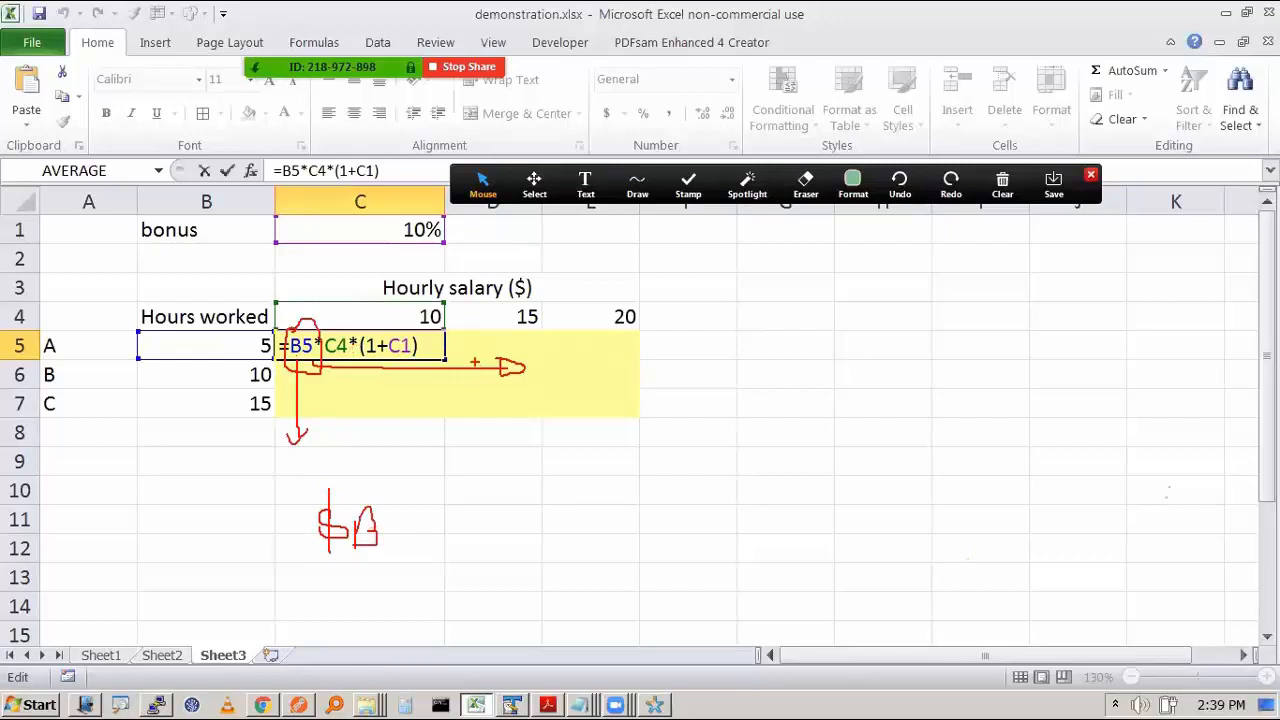
pyautogui.moveTo(466, 348); pyautogui.dragTo(466, 404)
pyautogui.moveTo(267, 361)
pyautogui.mouseDown()
pyautogui.moveTo(234, 382)
pyautogui.moveTo(274, 368)
pyautogui.mouseUp()
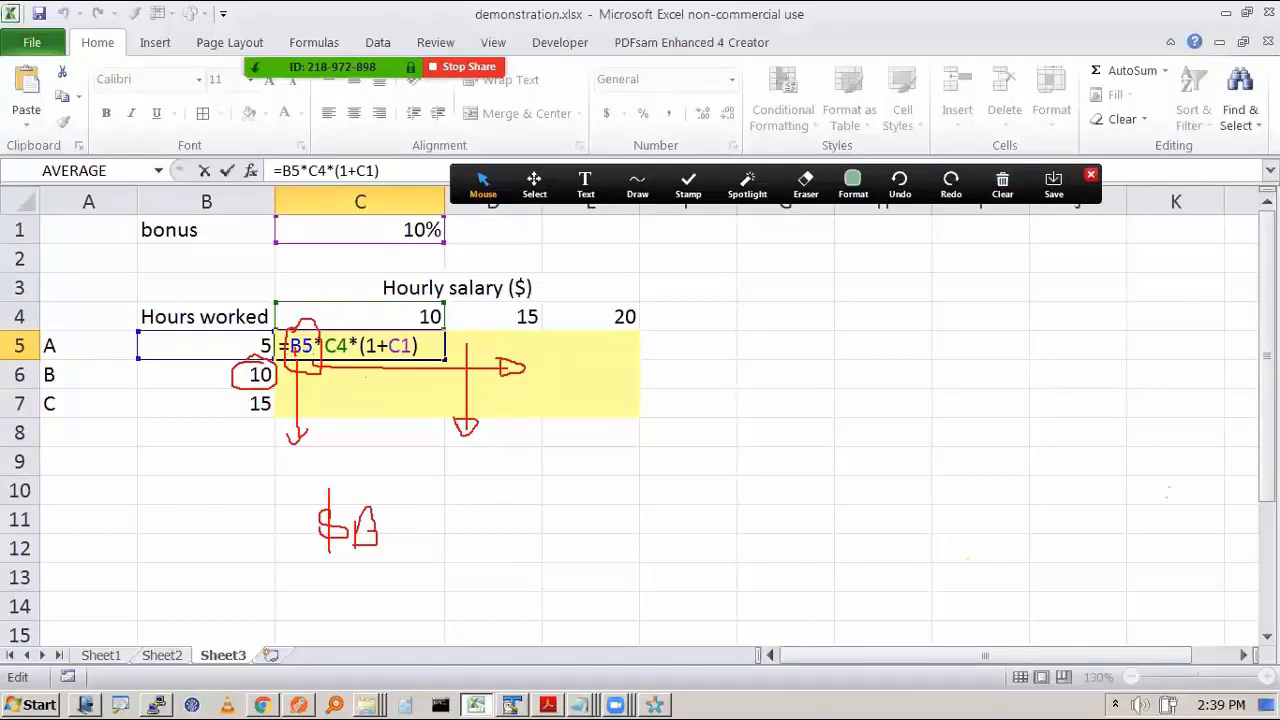
pyautogui.click(1091, 174)
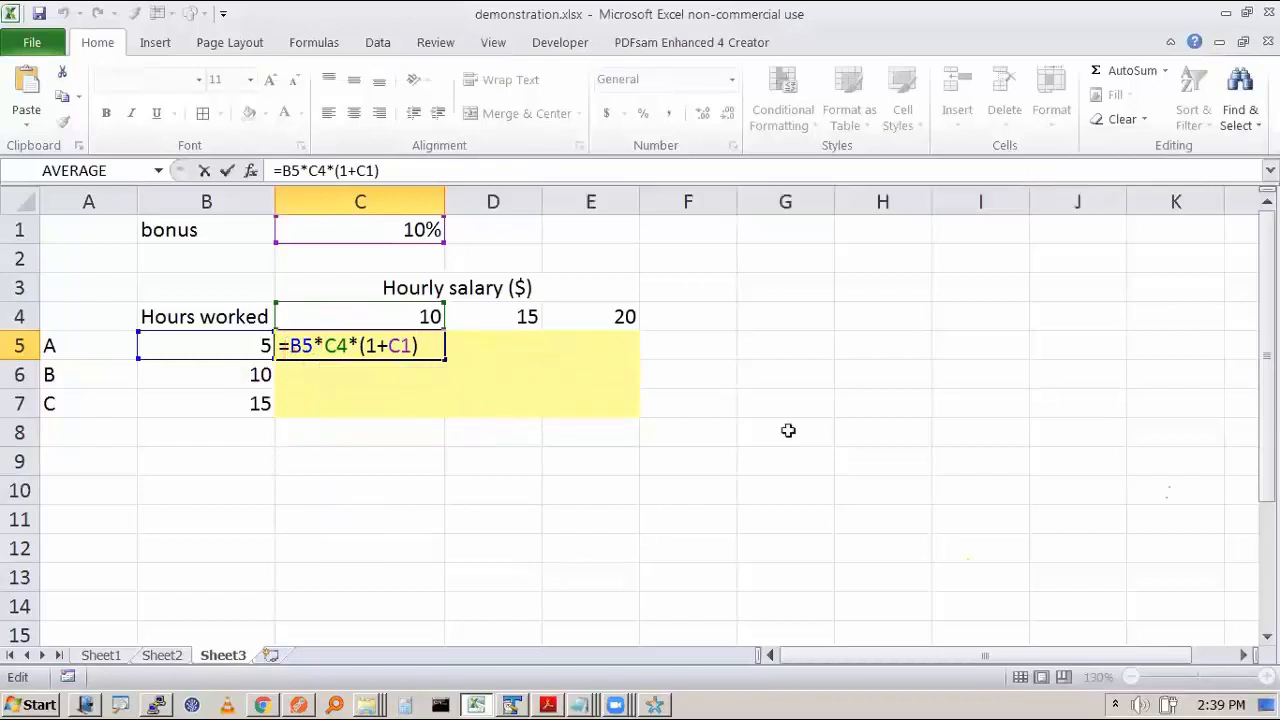
# Lock only the column of the B5 reference in the C5 formula, making it $B5
pyautogui.click(290, 346)
pyautogui.press('F4')
pyautogui.press('F4')
pyautogui.press('F4')
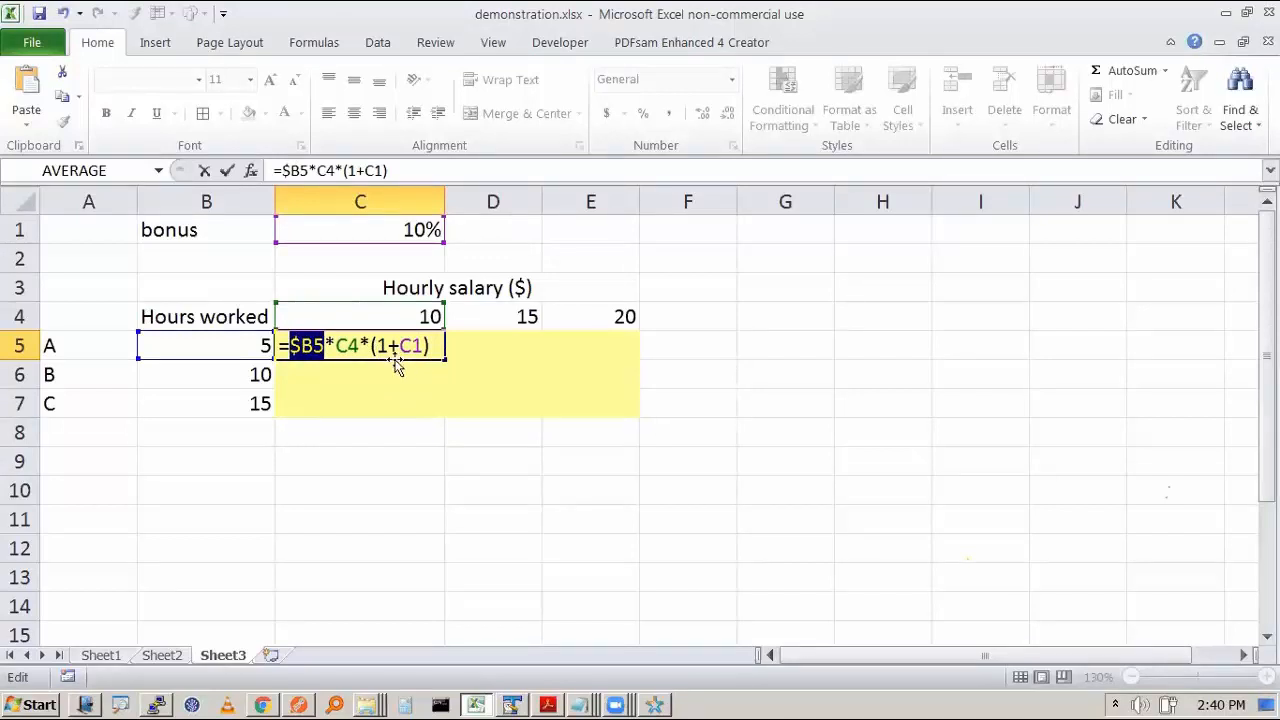
# Examine how the C4 reference should shift when the formula is copied across, marking arrows and circling the other hourly salaries
pyautogui.click(347, 346)
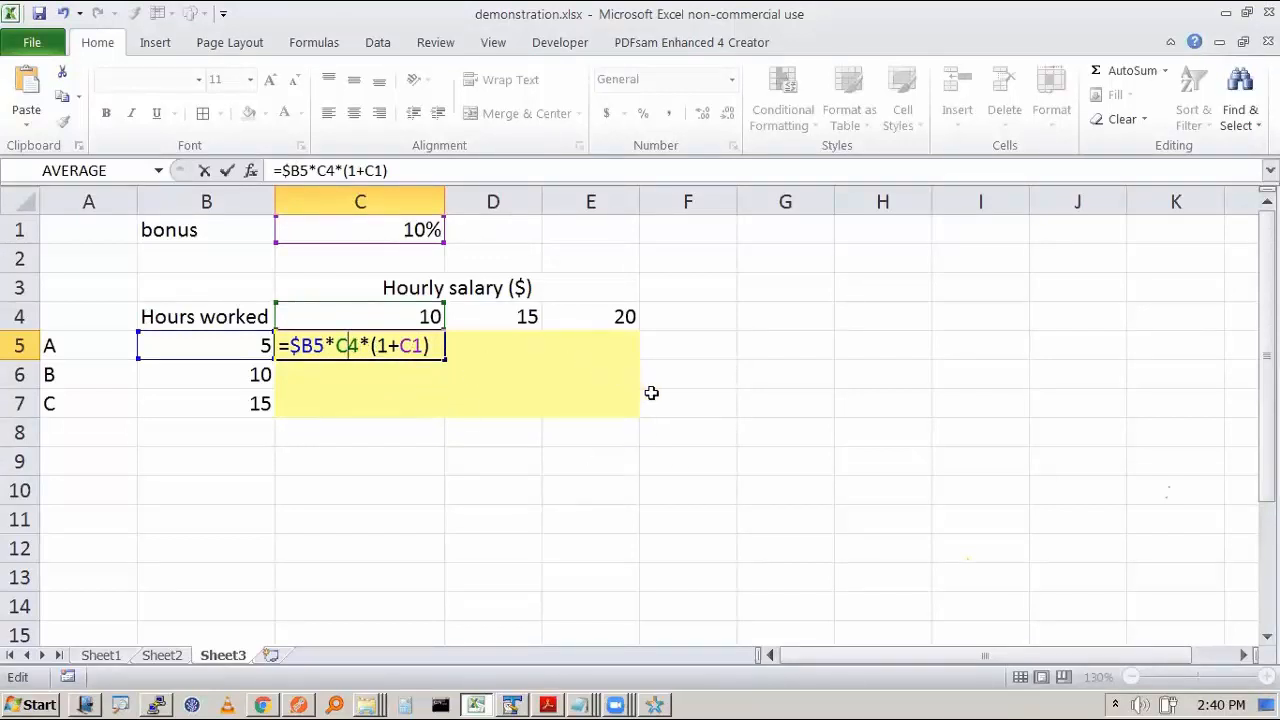
pyautogui.moveTo(452, 359); pyautogui.dragTo(548, 360)
pyautogui.moveTo(544, 309)
pyautogui.mouseDown()
pyautogui.moveTo(508, 302)
pyautogui.moveTo(534, 327)
pyautogui.mouseUp()
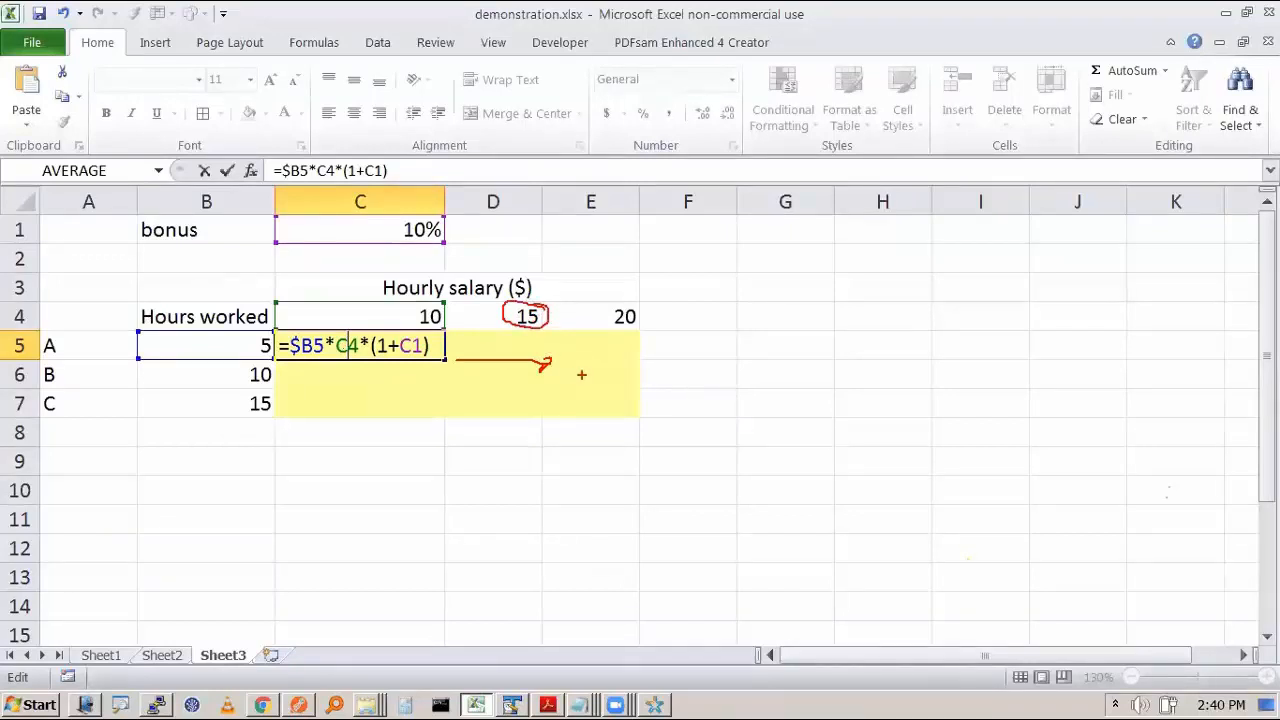
pyautogui.moveTo(580, 372)
pyautogui.mouseDown()
pyautogui.moveTo(657, 354)
pyautogui.moveTo(662, 368)
pyautogui.mouseUp()
pyautogui.moveTo(642, 305)
pyautogui.mouseDown()
pyautogui.moveTo(605, 298)
pyautogui.moveTo(642, 310)
pyautogui.mouseUp()
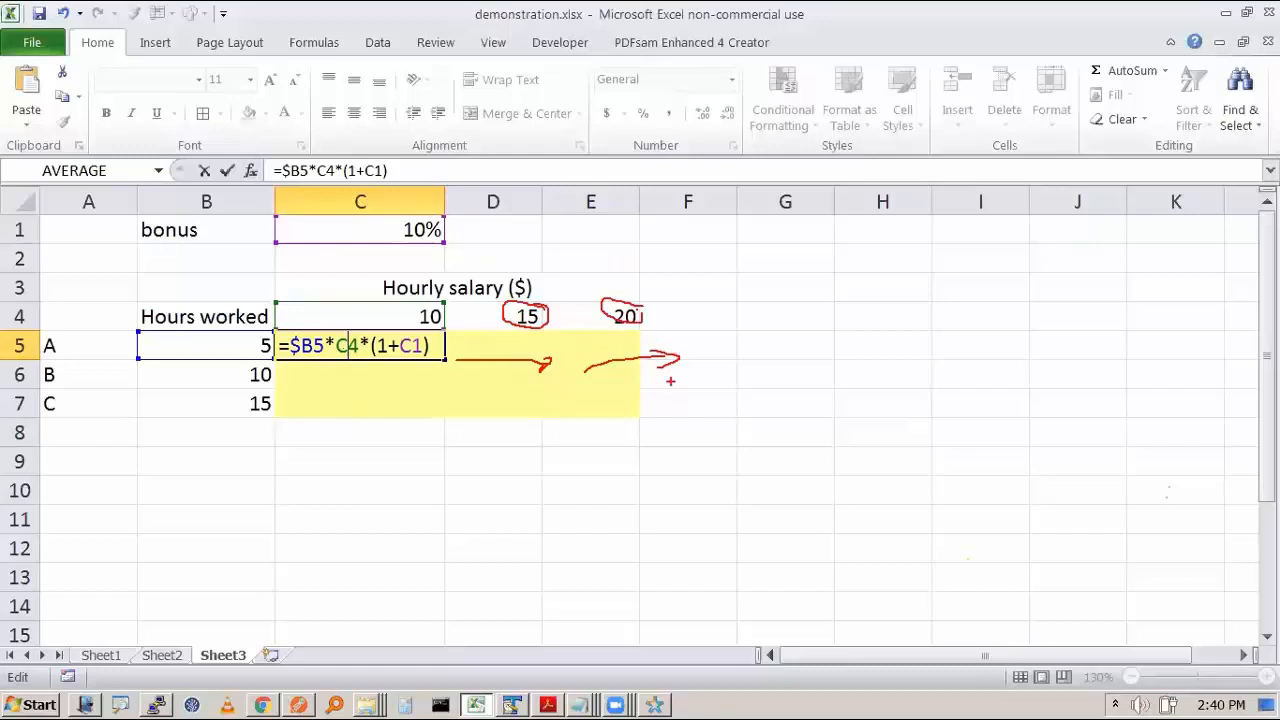
pyautogui.moveTo(680, 160)
pyautogui.press('Escape')
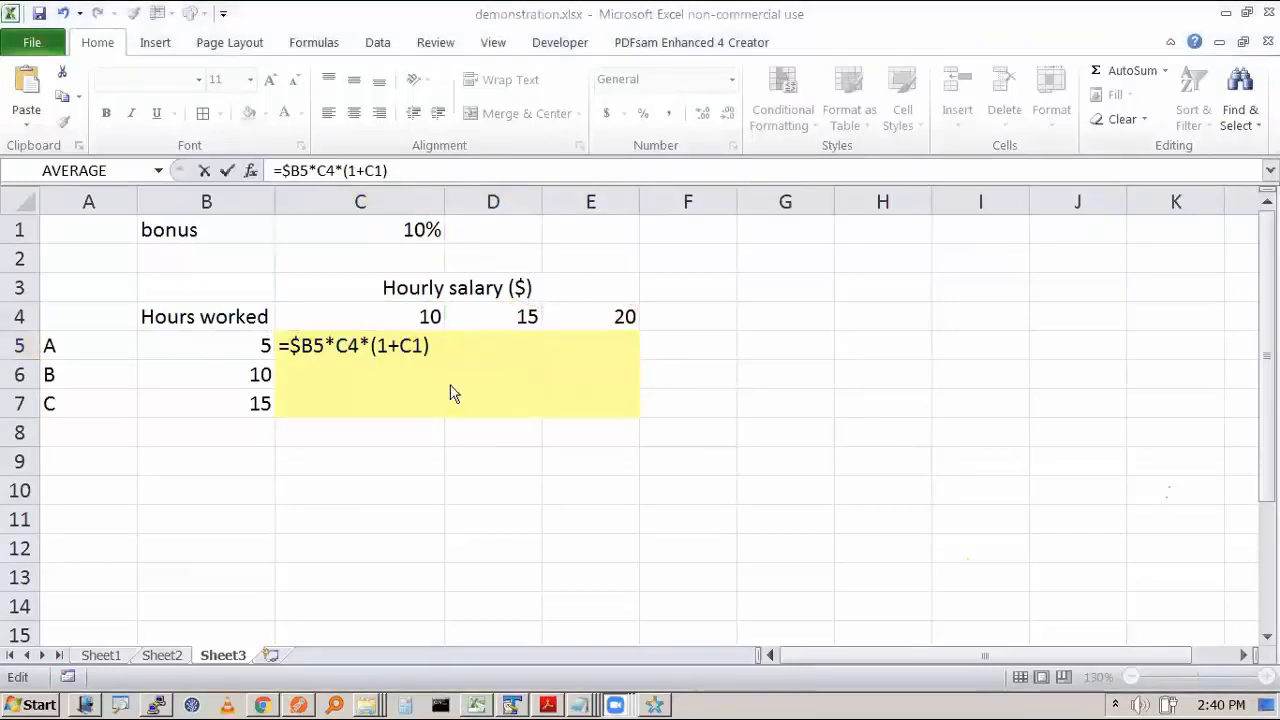
# Examine how the C4 reference should behave when copied down, marking it with a downward arrow, "C5" and circles
pyautogui.click(340, 347)
pyautogui.moveTo(337, 347); pyautogui.dragTo(348, 347)
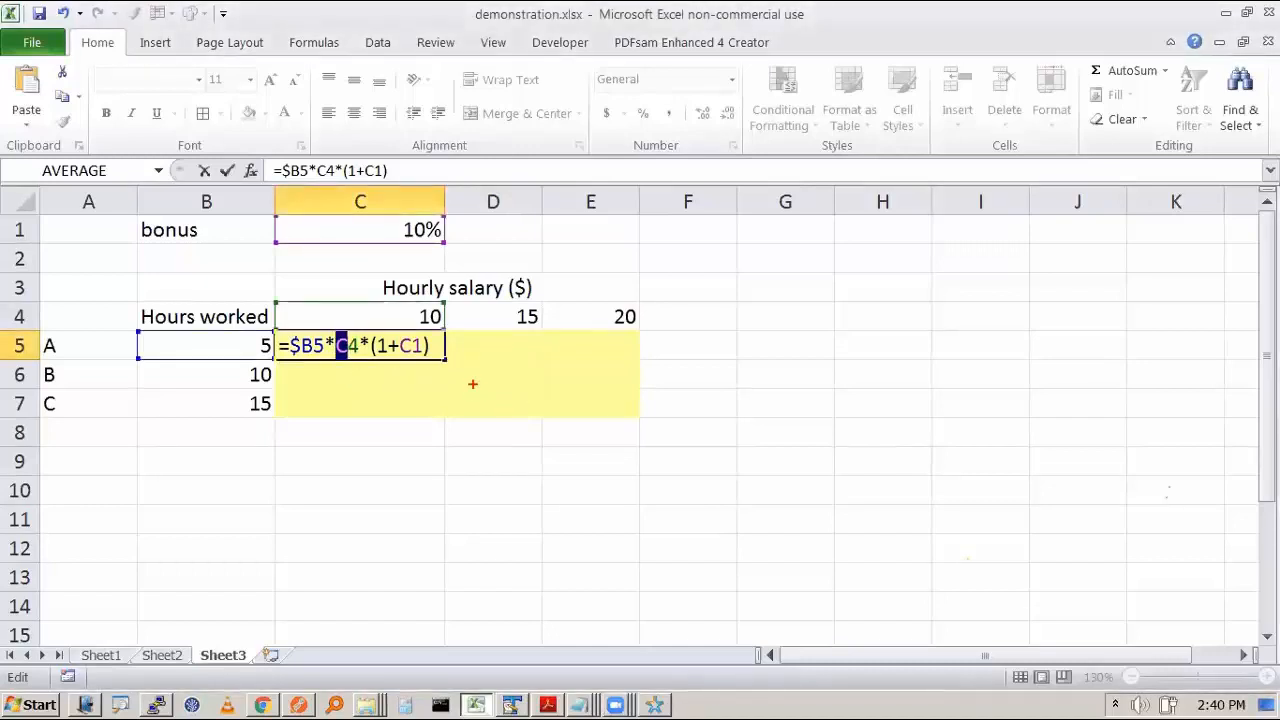
pyautogui.moveTo(455, 346); pyautogui.dragTo(455, 410)
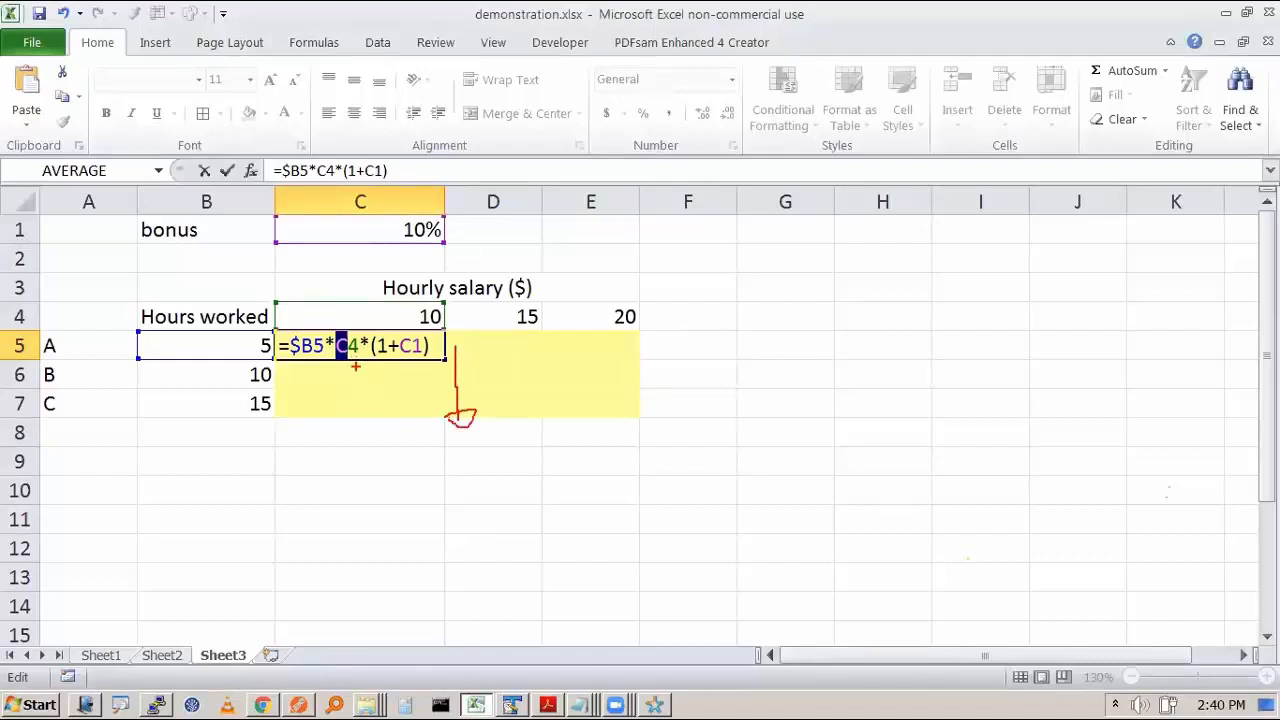
pyautogui.moveTo(355, 367)
pyautogui.mouseDown()
pyautogui.moveTo(363, 384)
pyautogui.moveTo(388, 382)
pyautogui.moveTo(368, 388)
pyautogui.mouseUp()
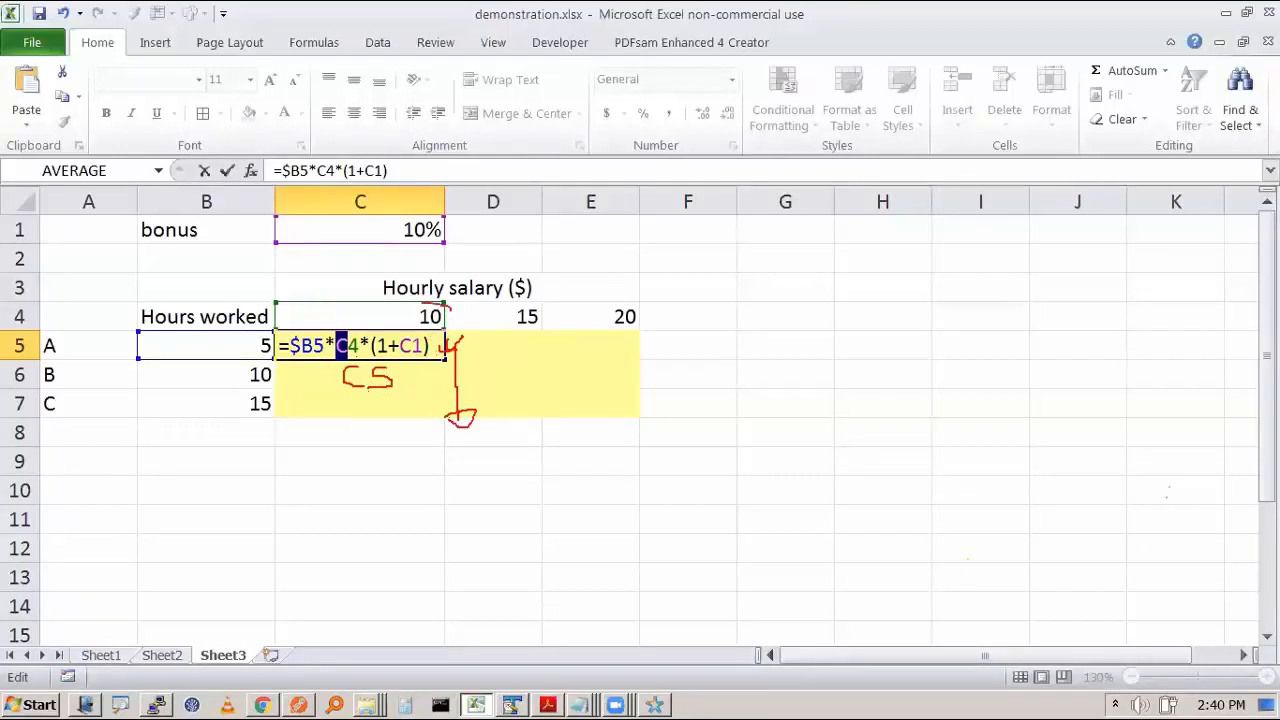
pyautogui.moveTo(411, 328); pyautogui.dragTo(453, 313)
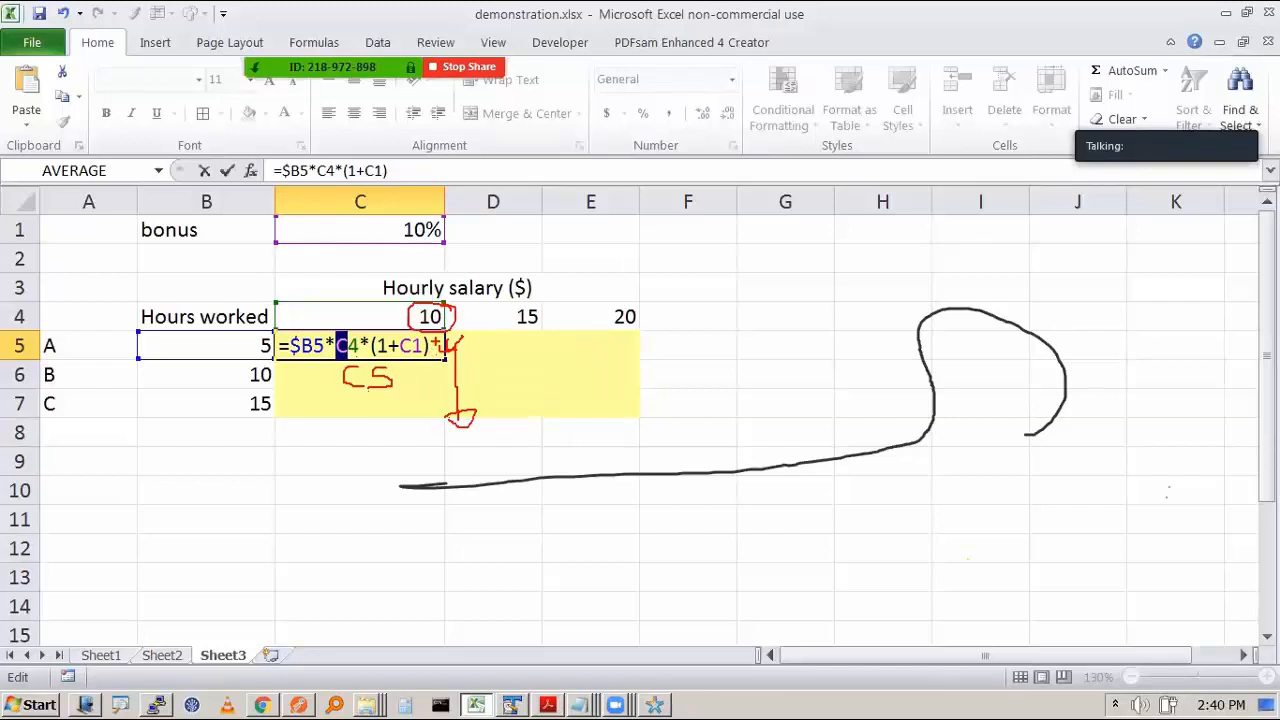
pyautogui.press('Escape')
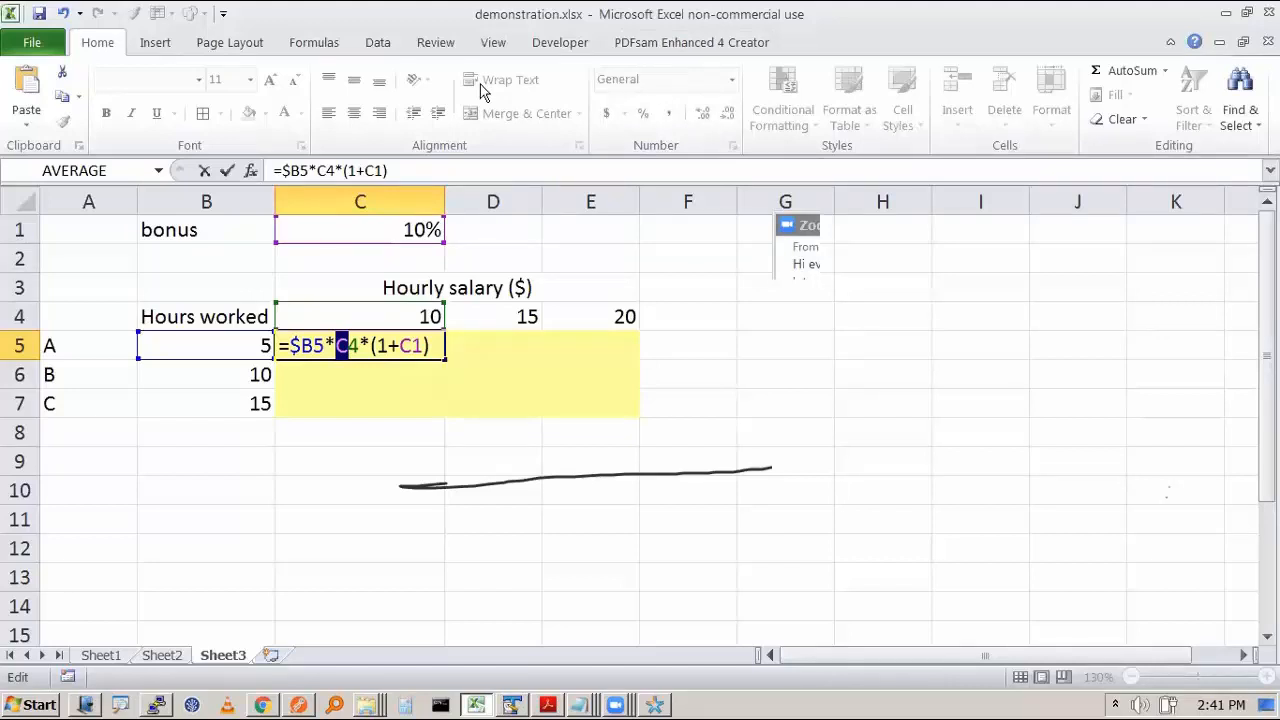
pyautogui.click(436, 347)
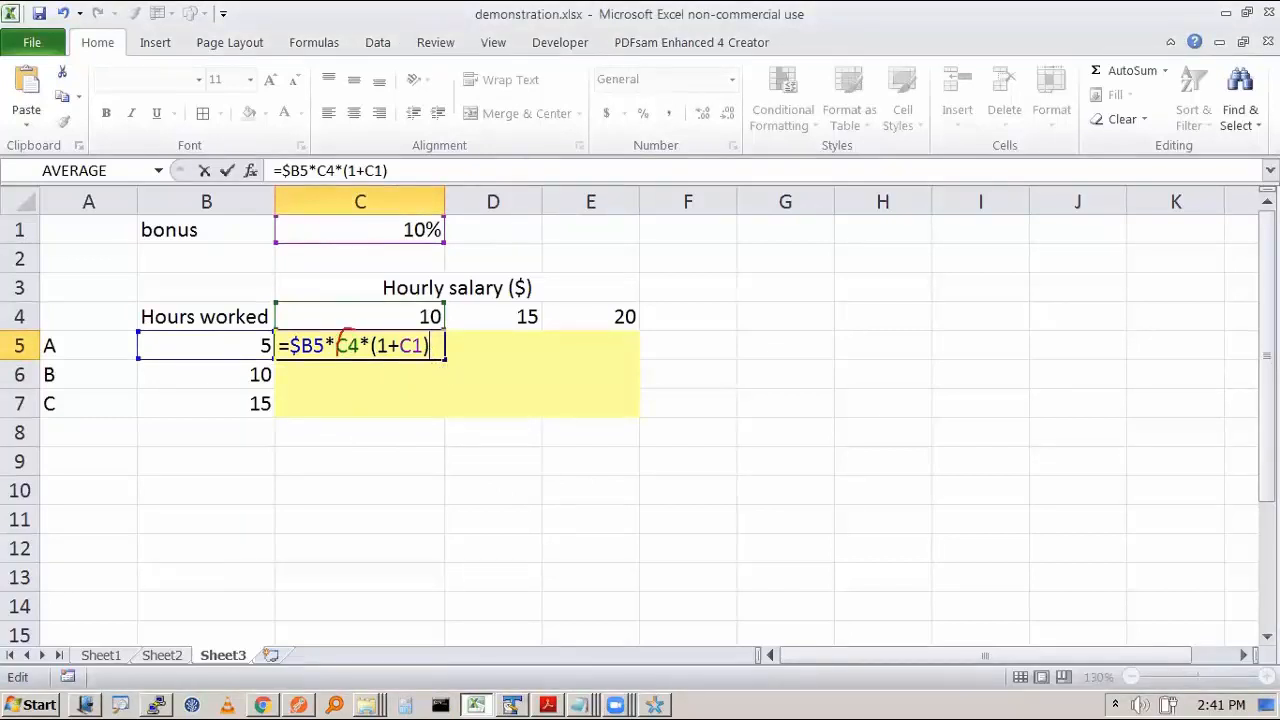
pyautogui.moveTo(338, 356); pyautogui.dragTo(346, 332)
pyautogui.press('Escape')
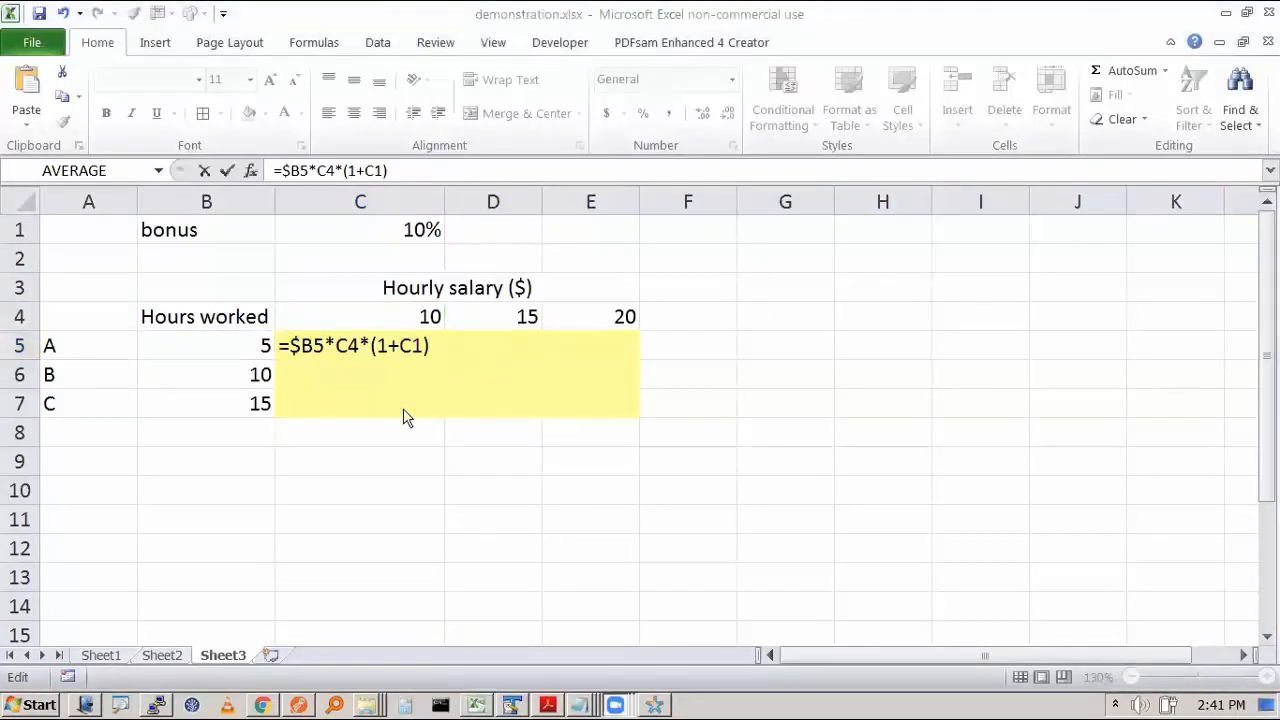
pyautogui.click(405, 350)
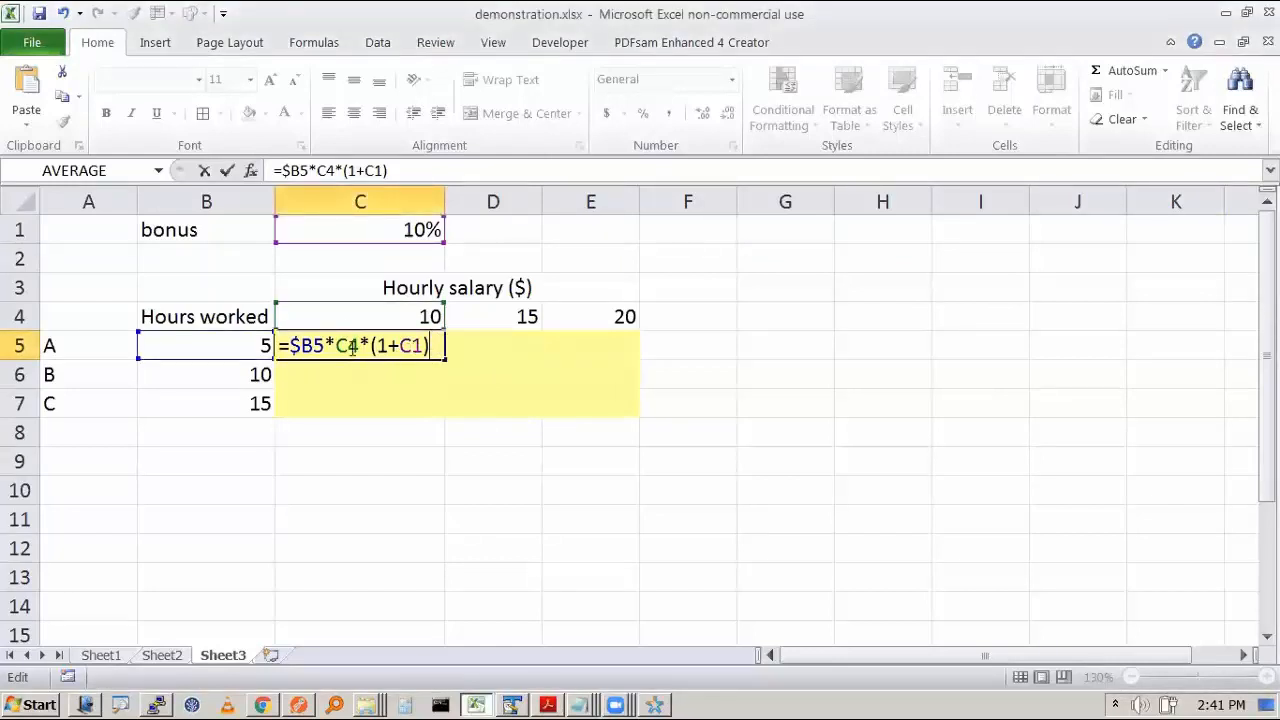
pyautogui.hotkey('ctrl', '2')
pyautogui.moveTo(350, 320)
pyautogui.mouseDown()
pyautogui.moveTo(331, 335)
pyautogui.moveTo(352, 358)
pyautogui.moveTo(364, 328)
pyautogui.mouseUp()
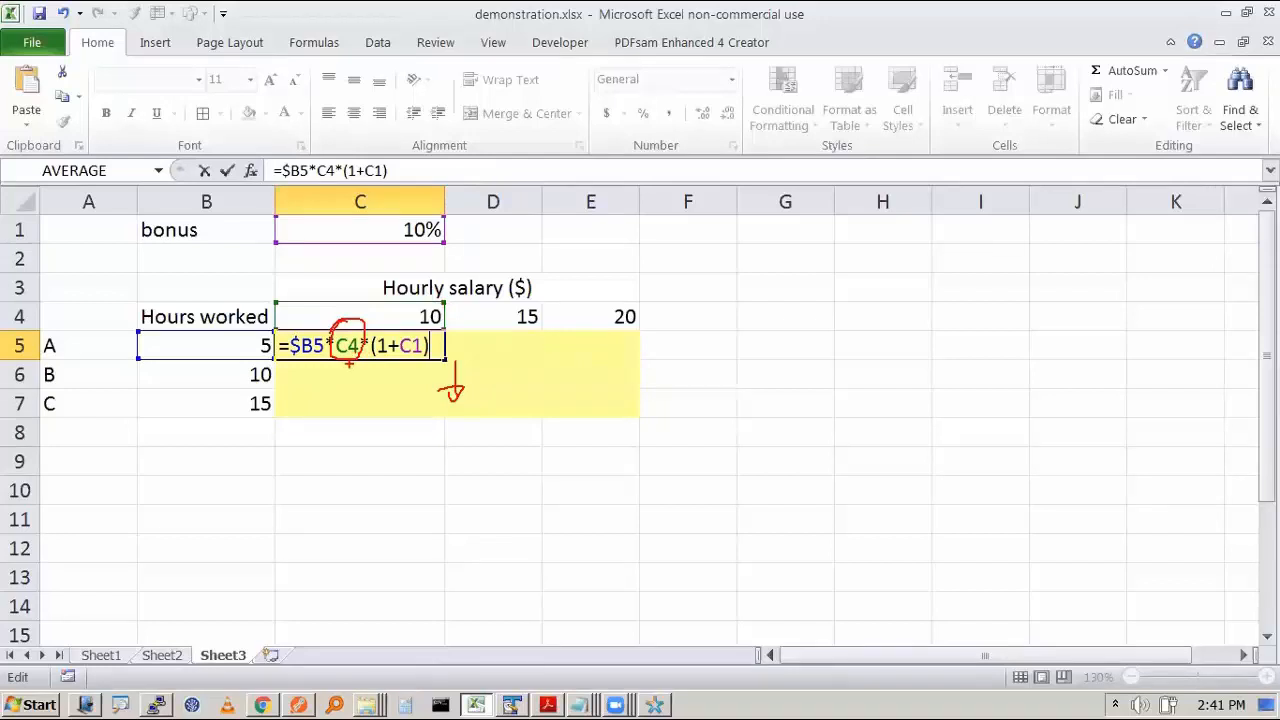
# Clear the markings and lock only the row of the C4 reference in the C5 formula, making it C$4
pyautogui.press('Escape')
pyautogui.click(347, 345)
pyautogui.write('$')
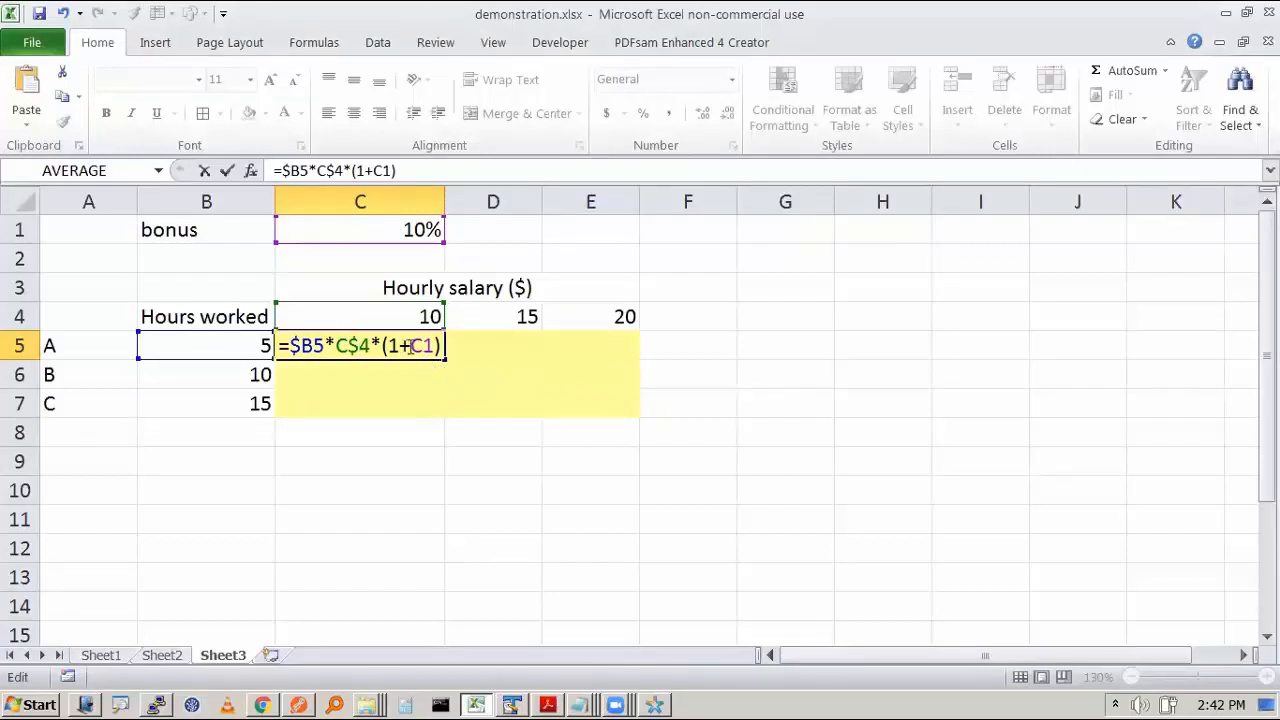
# Examine how the C1 bonus reference should behave when copied down and across, marking the bonus cell and both directions
pyautogui.moveTo(383, 345); pyautogui.dragTo(456, 351)
pyautogui.press('Right')
pyautogui.moveTo(444, 206)
pyautogui.mouseDown()
pyautogui.moveTo(386, 212)
pyautogui.moveTo(450, 238)
pyautogui.moveTo(412, 195)
pyautogui.mouseUp()
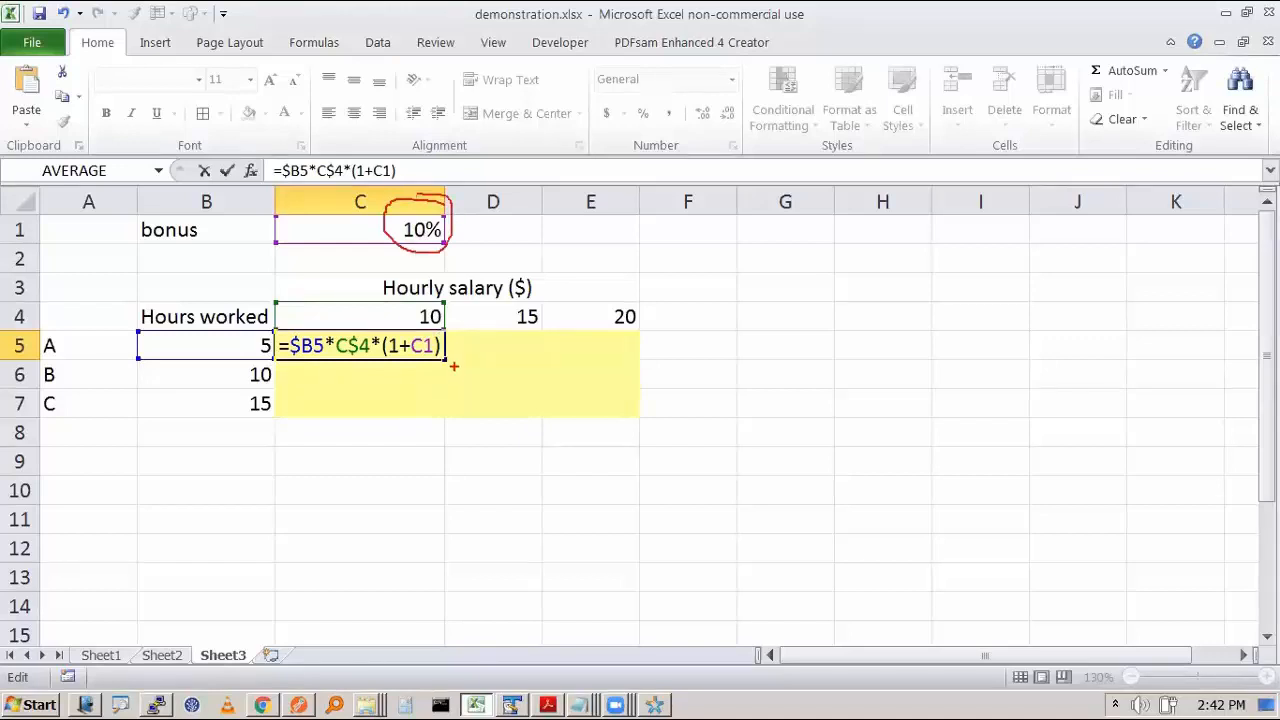
pyautogui.moveTo(455, 366)
pyautogui.mouseDown()
pyautogui.moveTo(444, 420)
pyautogui.moveTo(468, 413)
pyautogui.mouseUp()
pyautogui.moveTo(414, 240); pyautogui.dragTo(440, 240)
pyautogui.moveTo(428, 358); pyautogui.dragTo(430, 334)
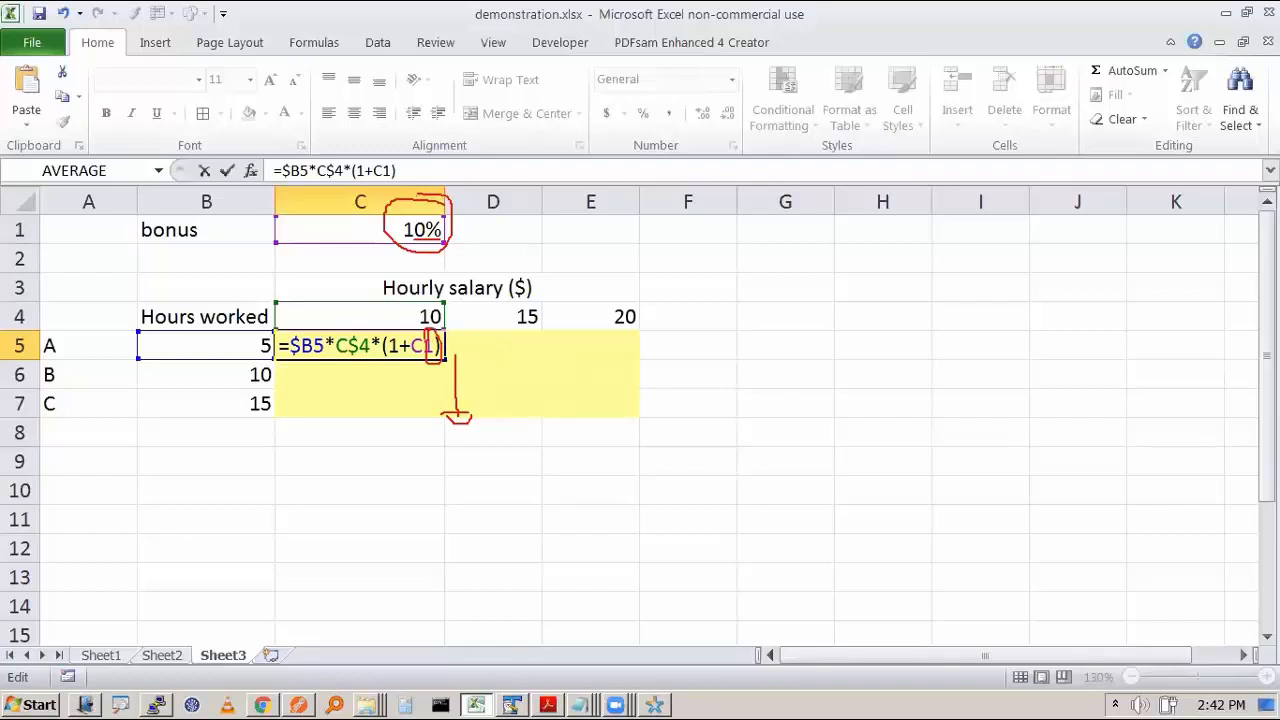
pyautogui.press('e')
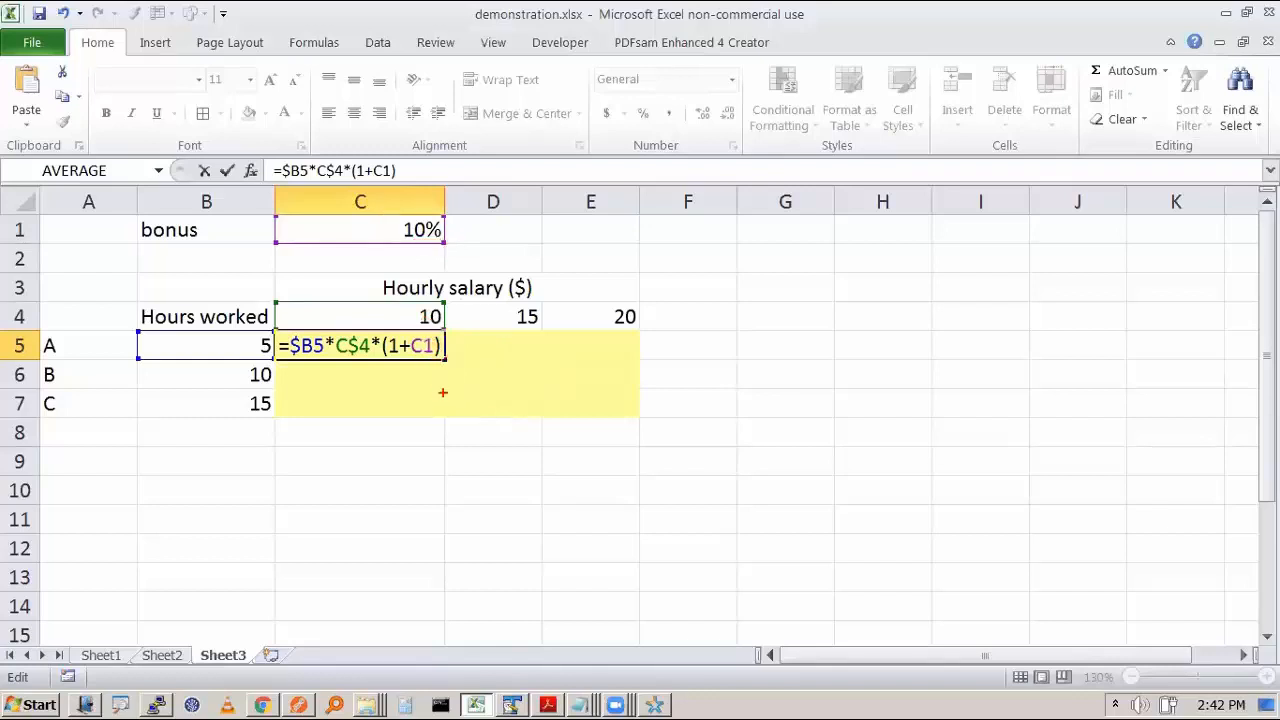
pyautogui.moveTo(459, 365)
pyautogui.mouseDown()
pyautogui.moveTo(590, 368)
pyautogui.moveTo(555, 351)
pyautogui.mouseUp()
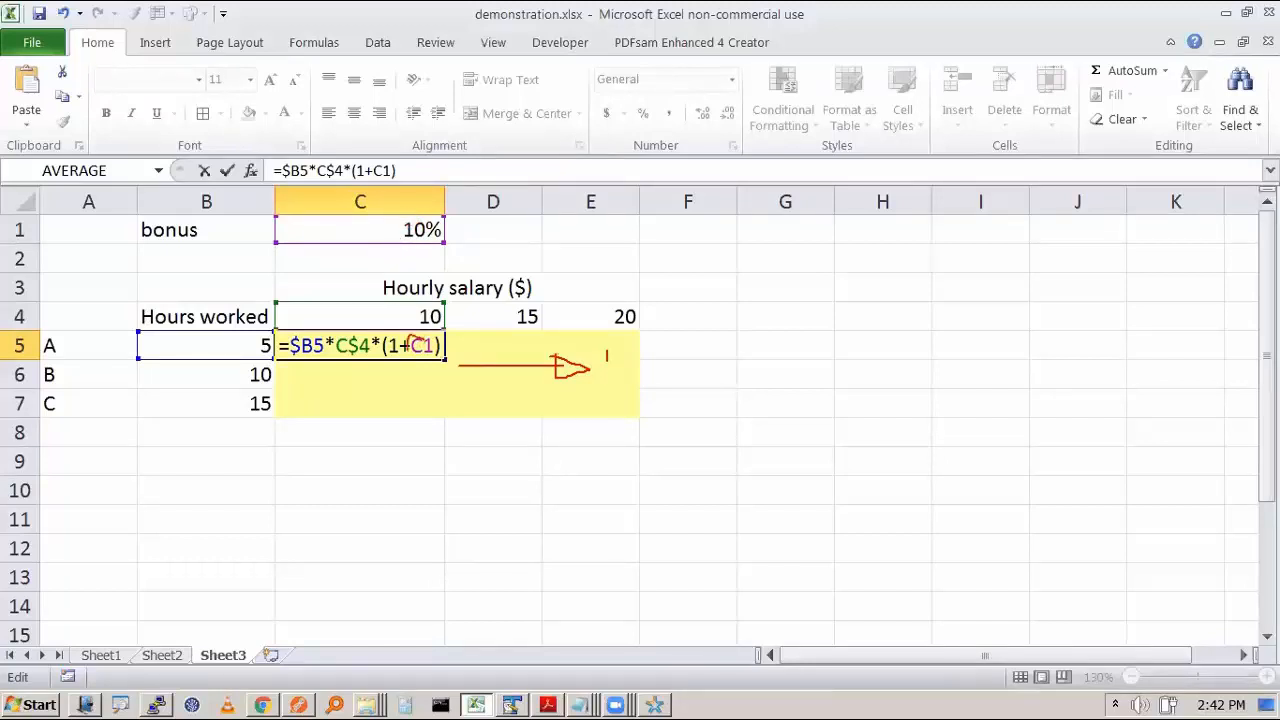
pyautogui.moveTo(410, 351); pyautogui.dragTo(422, 356)
pyautogui.press('Escape')
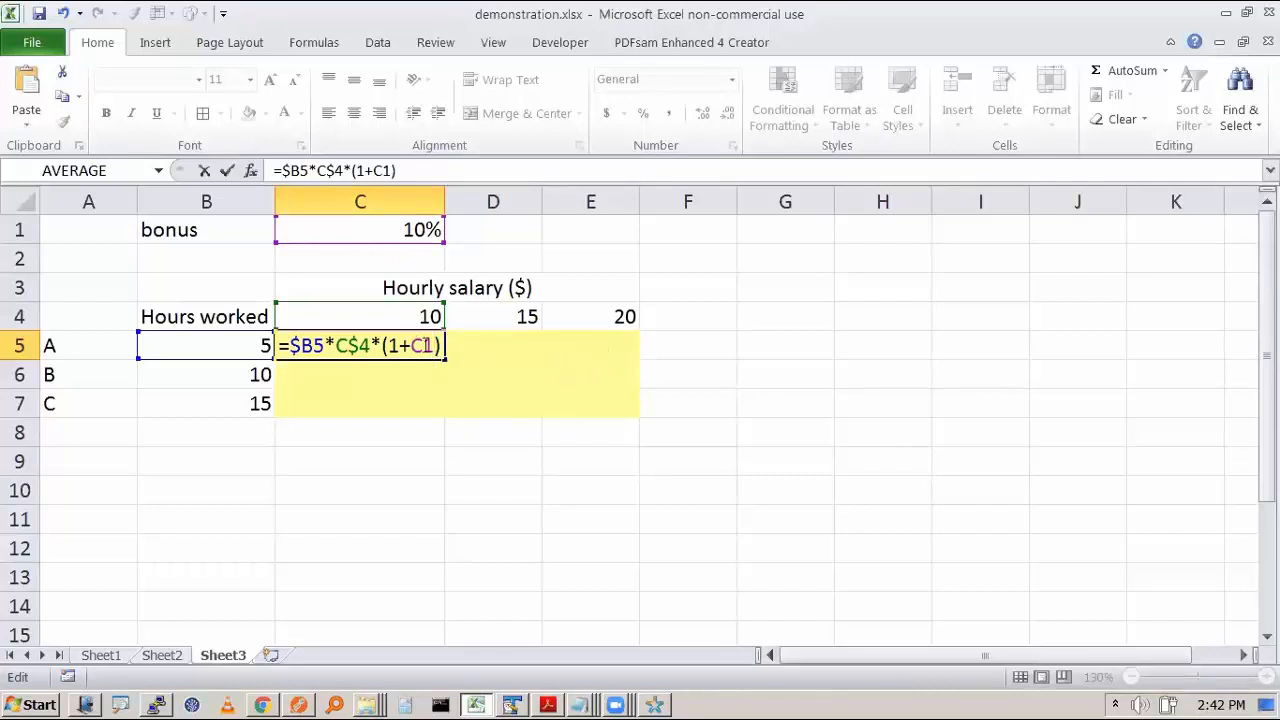
# Make the C1 reference absolute so the C5 formula reads =$B5*C$4*(1+$C$1)
pyautogui.click(424, 346)
pyautogui.write('$')
pyautogui.click(411, 346)
pyautogui.write('$C$')
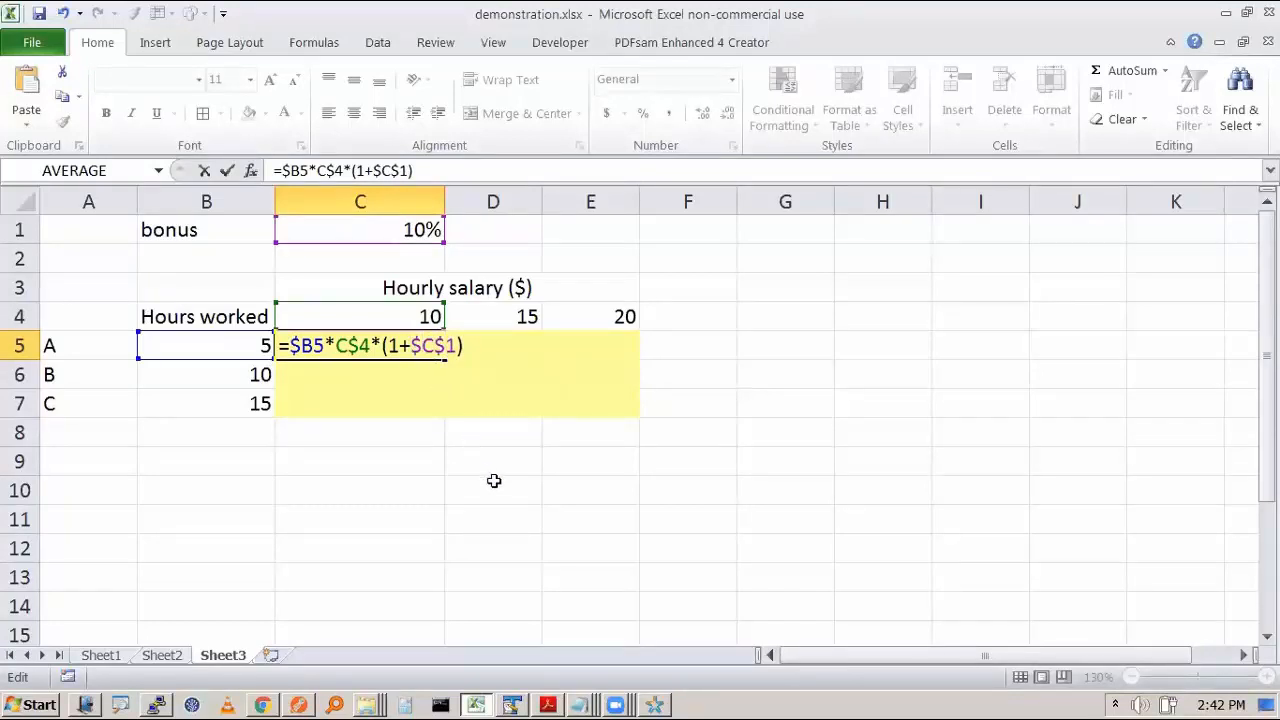
# Review which reference matches the bonus cell, the hours worked column and the hourly salary row, circling each, and clear the markings
pyautogui.moveTo(430, 207)
pyautogui.mouseDown()
pyautogui.moveTo(386, 238)
pyautogui.moveTo(403, 204)
pyautogui.mouseUp()
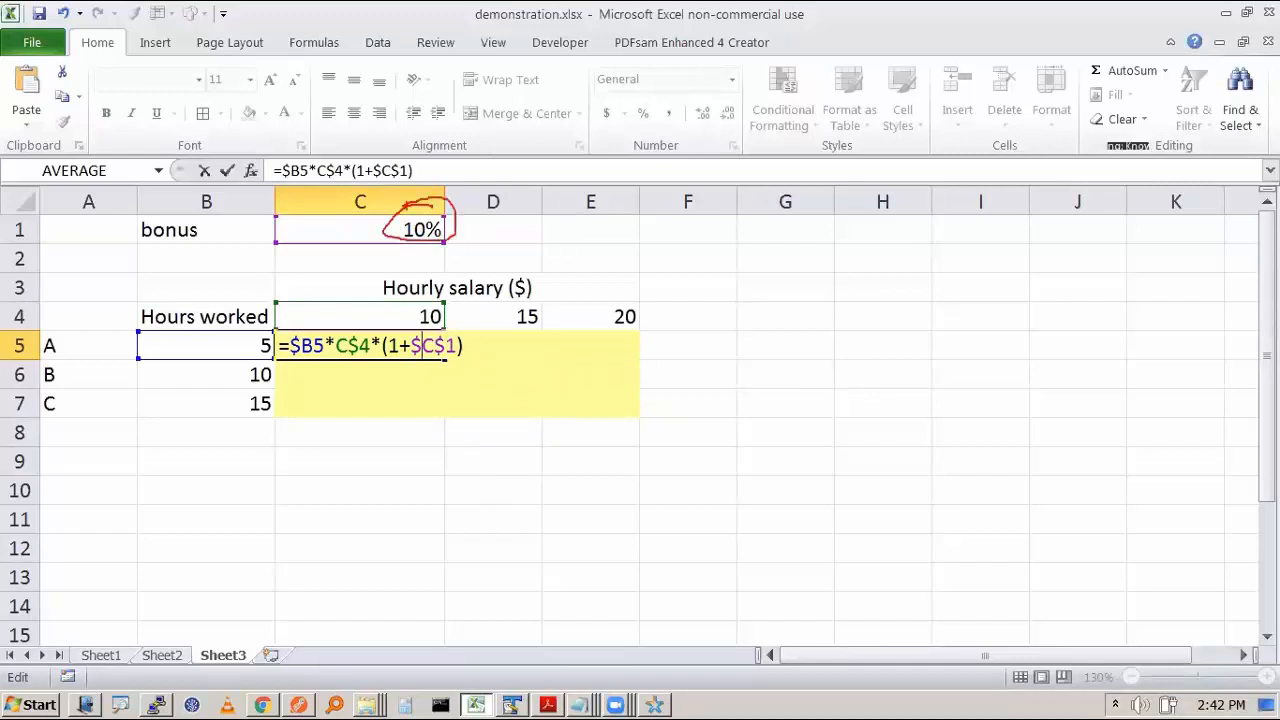
pyautogui.moveTo(418, 358); pyautogui.dragTo(447, 357)
pyautogui.moveTo(189, 258)
pyautogui.mouseDown()
pyautogui.moveTo(274, 356)
pyautogui.moveTo(191, 302)
pyautogui.mouseUp()
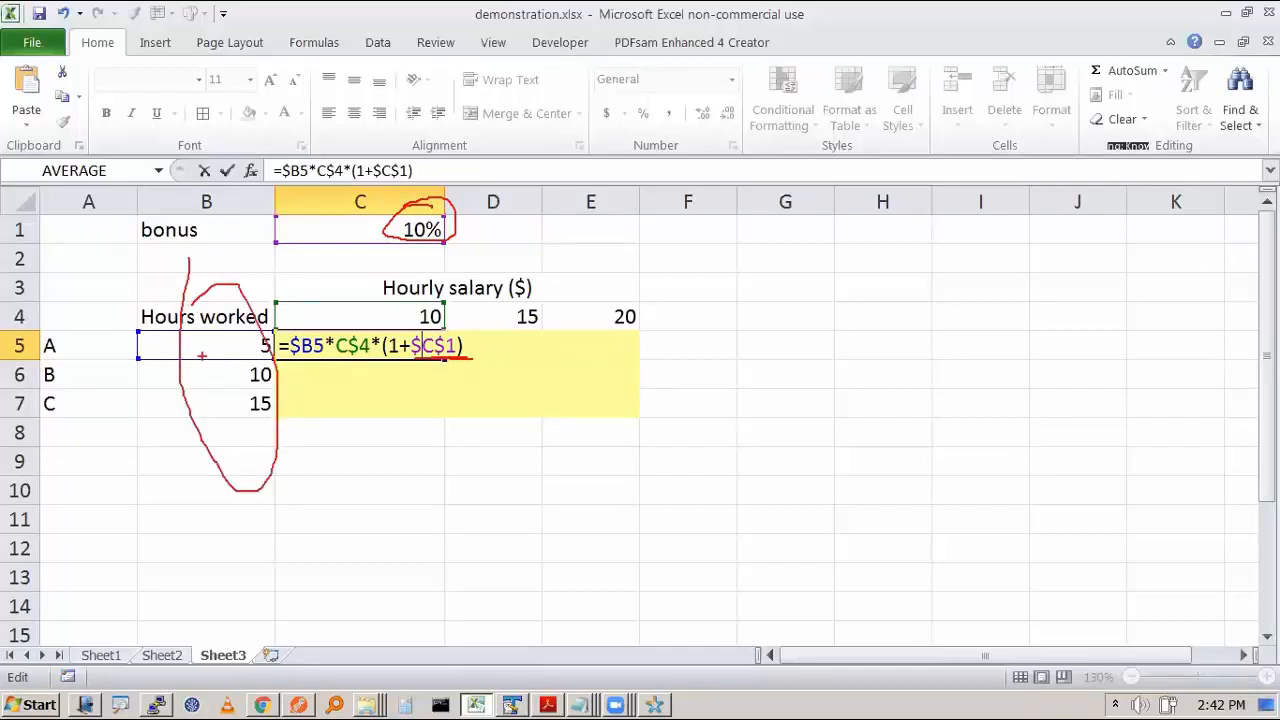
pyautogui.moveTo(279, 318)
pyautogui.mouseDown()
pyautogui.moveTo(310, 372)
pyautogui.moveTo(288, 320)
pyautogui.mouseUp()
pyautogui.moveTo(421, 306)
pyautogui.mouseDown()
pyautogui.moveTo(408, 312)
pyautogui.moveTo(446, 304)
pyautogui.mouseUp()
pyautogui.moveTo(24, 320)
pyautogui.mouseDown()
pyautogui.moveTo(560, 320)
pyautogui.moveTo(630, 306)
pyautogui.moveTo(470, 332)
pyautogui.moveTo(590, 291)
pyautogui.mouseUp()
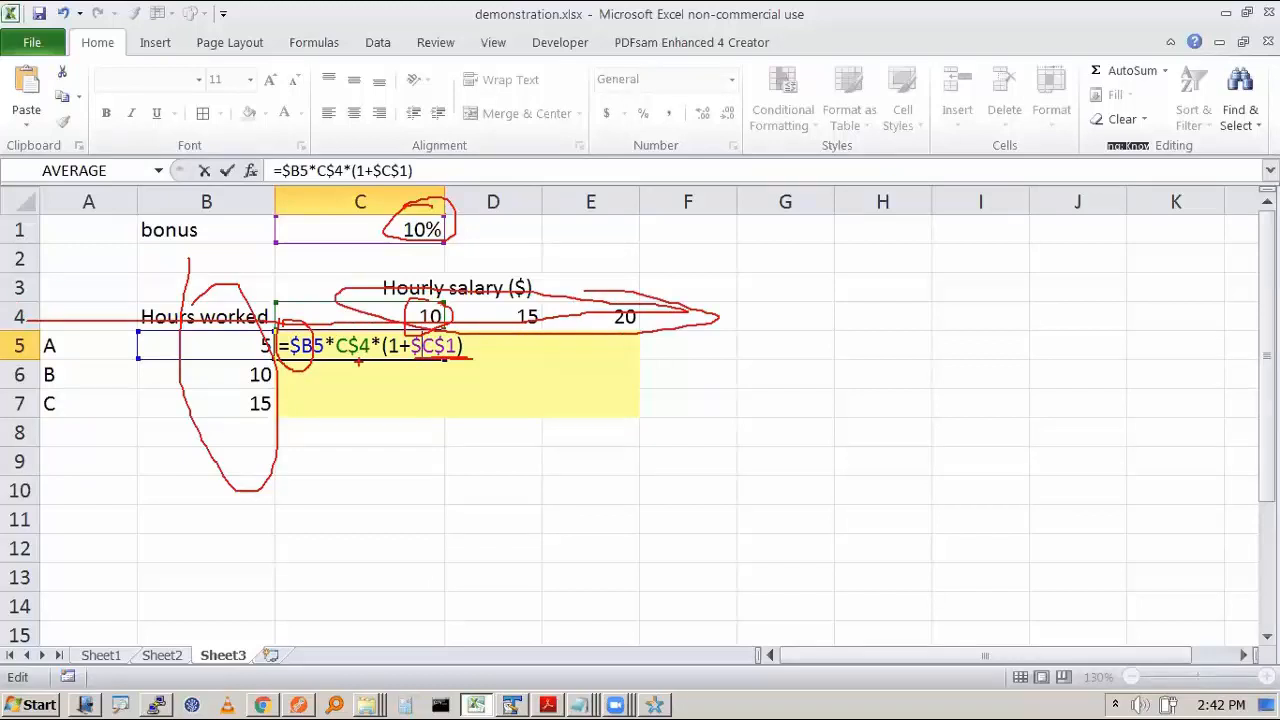
pyautogui.press('e')
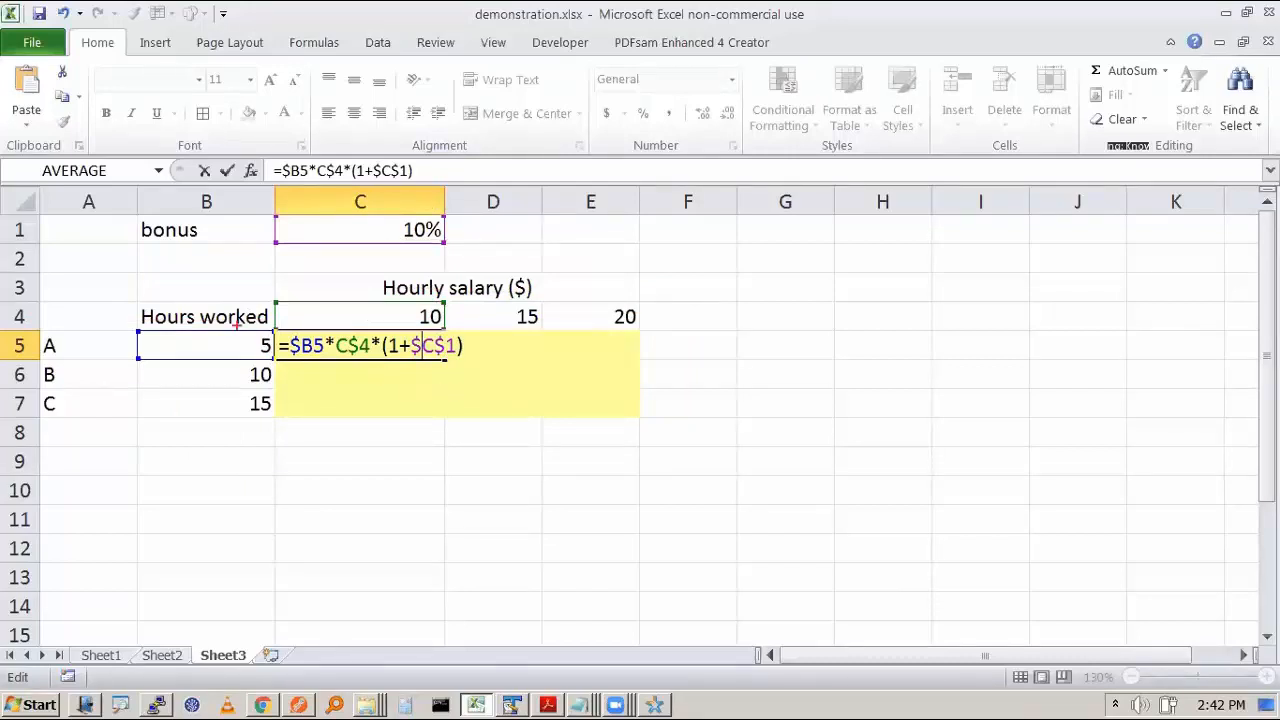
pyautogui.moveTo(220, 265)
pyautogui.mouseDown()
pyautogui.moveTo(284, 455)
pyautogui.moveTo(250, 306)
pyautogui.moveTo(222, 302)
pyautogui.mouseUp()
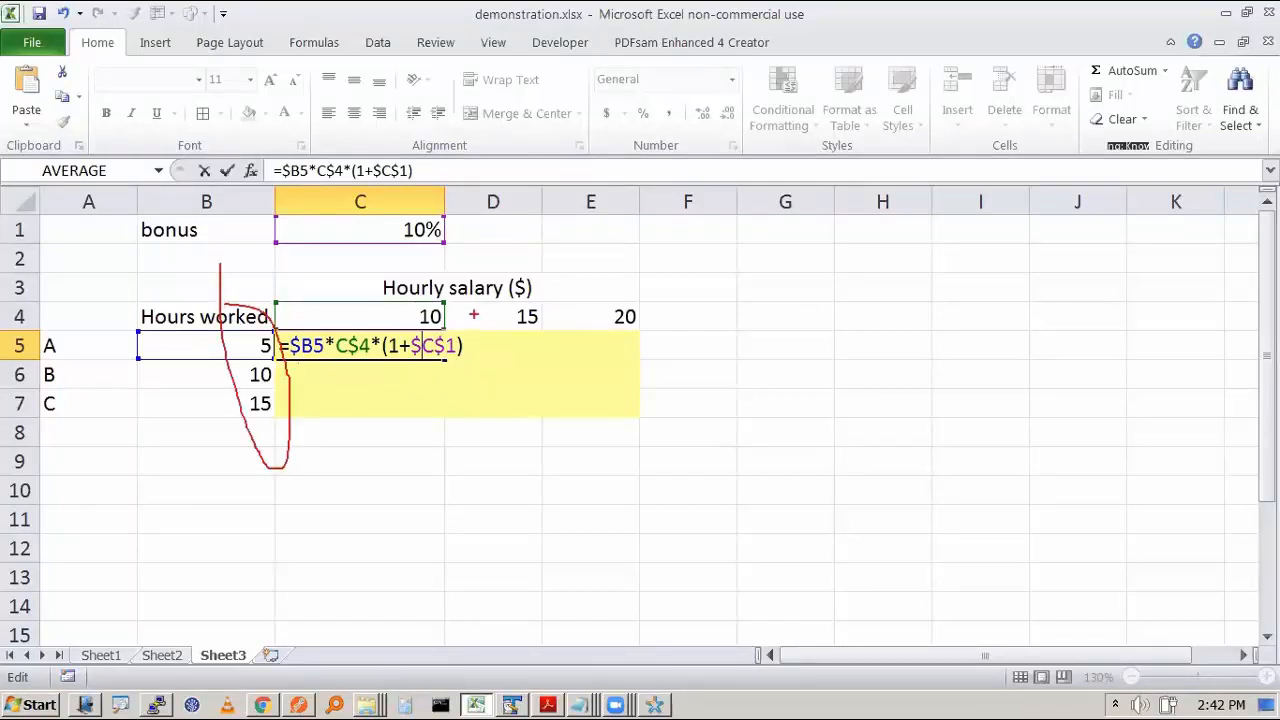
pyautogui.moveTo(458, 304)
pyautogui.mouseDown()
pyautogui.moveTo(440, 332)
pyautogui.moveTo(640, 298)
pyautogui.moveTo(494, 298)
pyautogui.mouseUp()
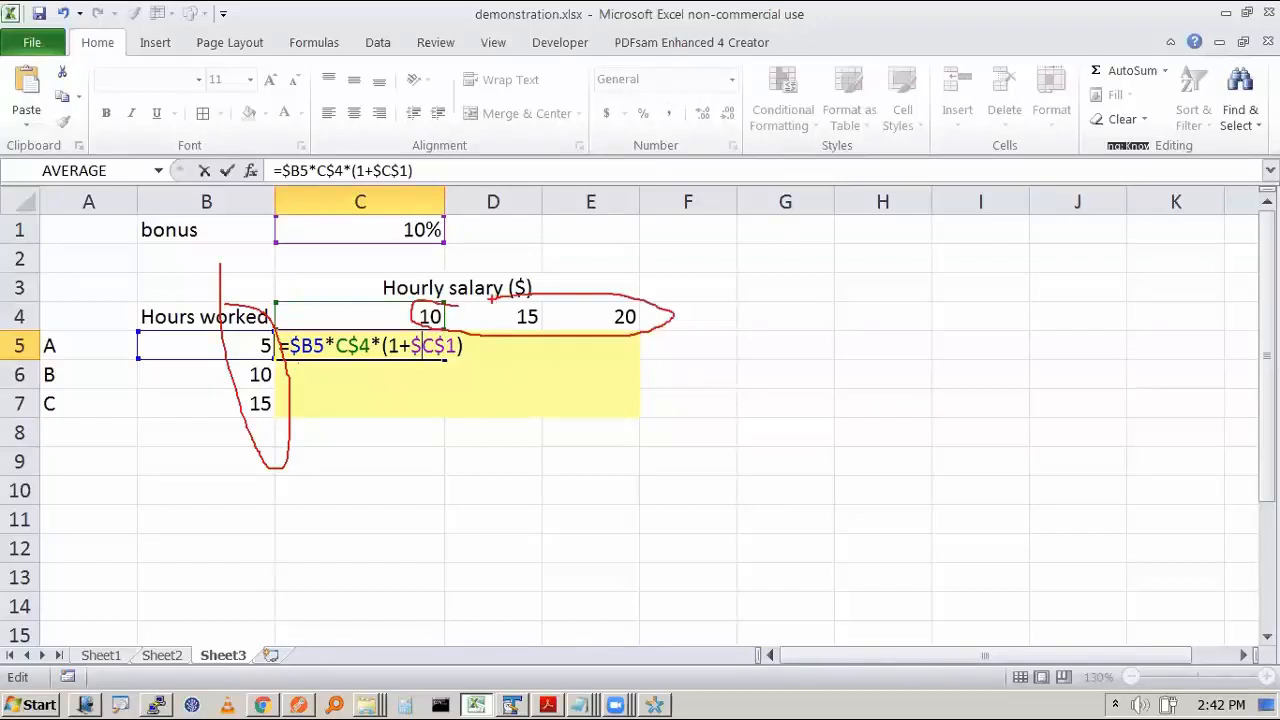
pyautogui.moveTo(422, 204)
pyautogui.mouseDown()
pyautogui.moveTo(478, 236)
pyautogui.moveTo(400, 198)
pyautogui.mouseUp()
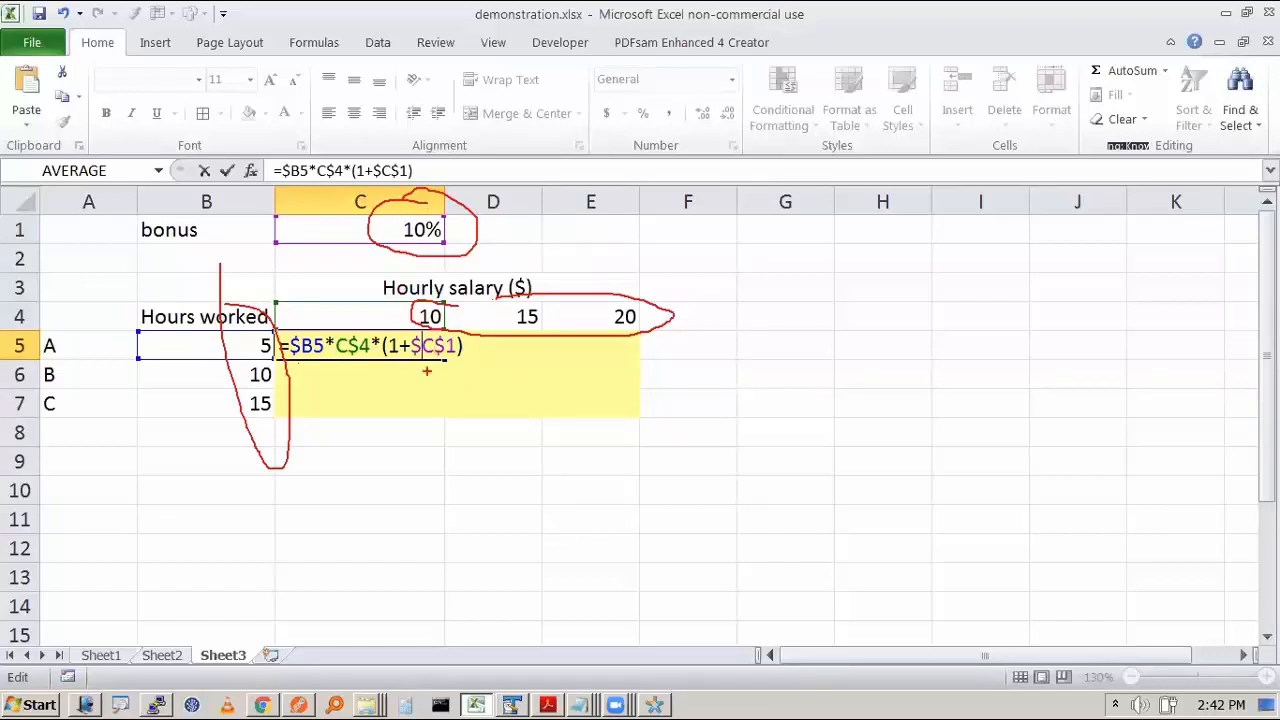
pyautogui.press('Escape')
# Commit the C5 formula and fill it across and down the whole yellow range C5:E7
pyautogui.press('Return')
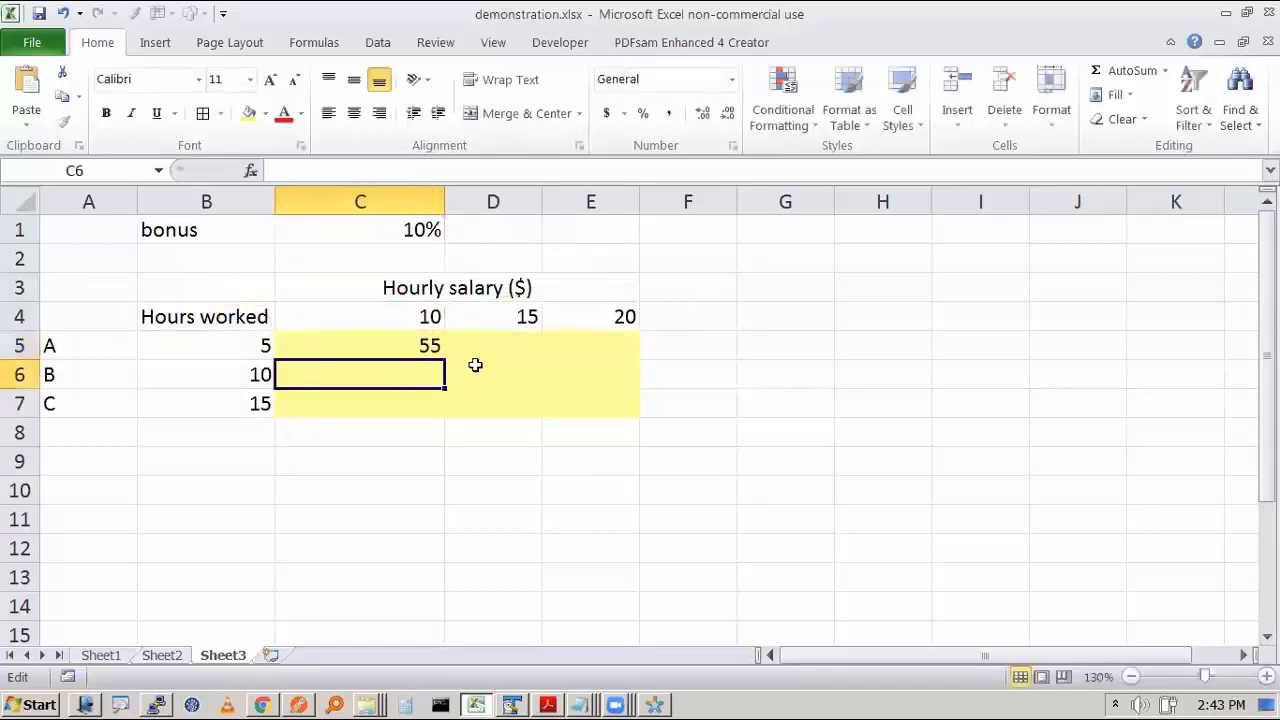
pyautogui.click(420, 345)
pyautogui.moveTo(445, 358); pyautogui.dragTo(630, 412)
pyautogui.click(788, 393)
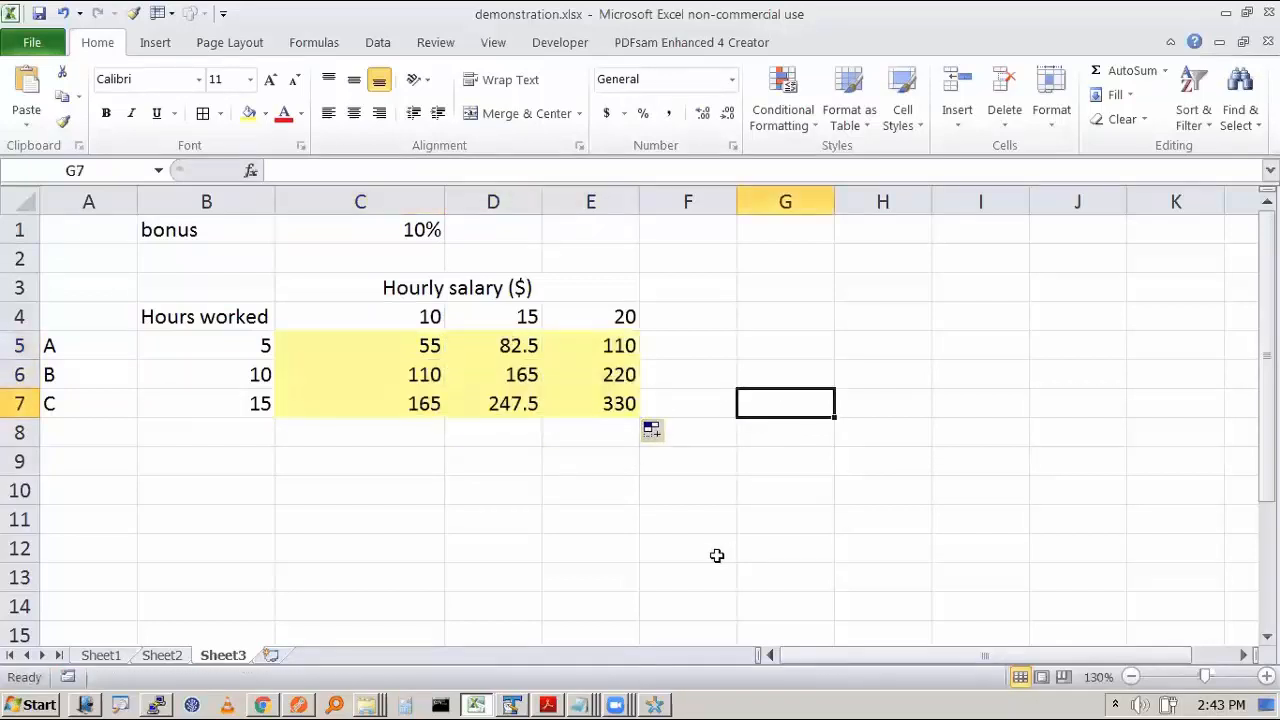
# Check the copied formula in E6 against its hours worked, hourly salary and bonus cells
pyautogui.click(624, 377)
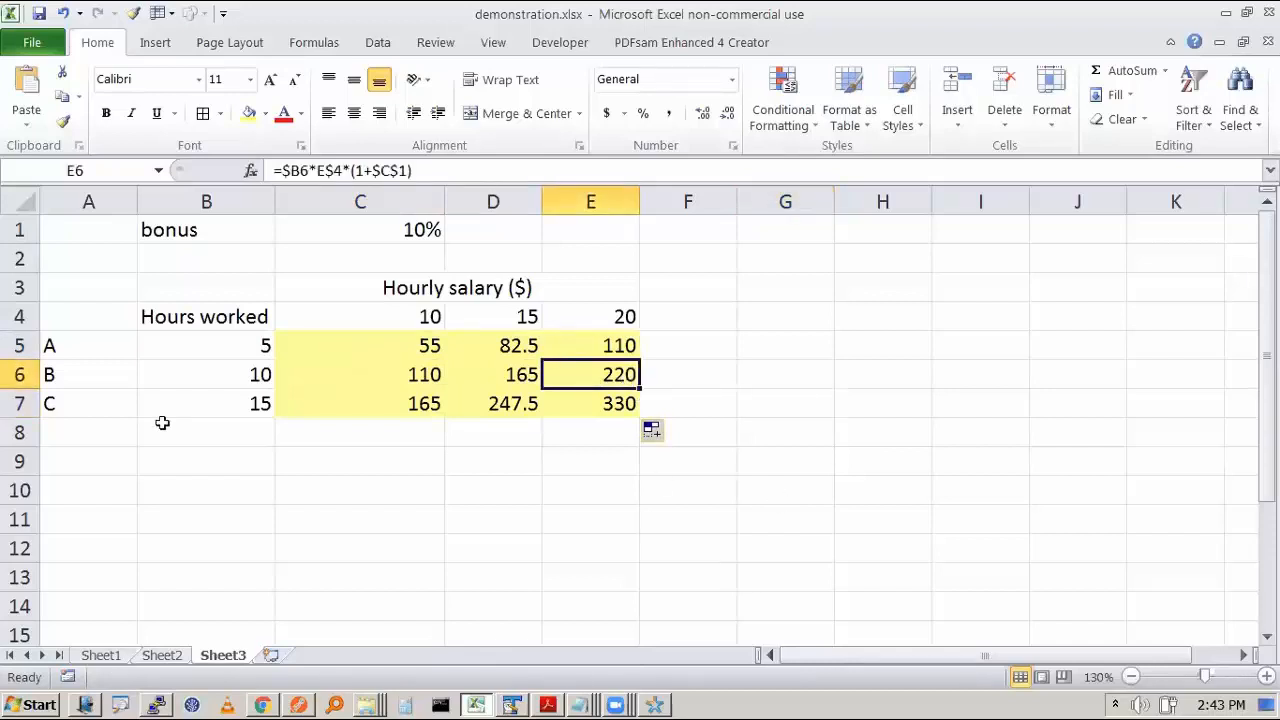
pyautogui.click(250, 370)
pyautogui.click(617, 316)
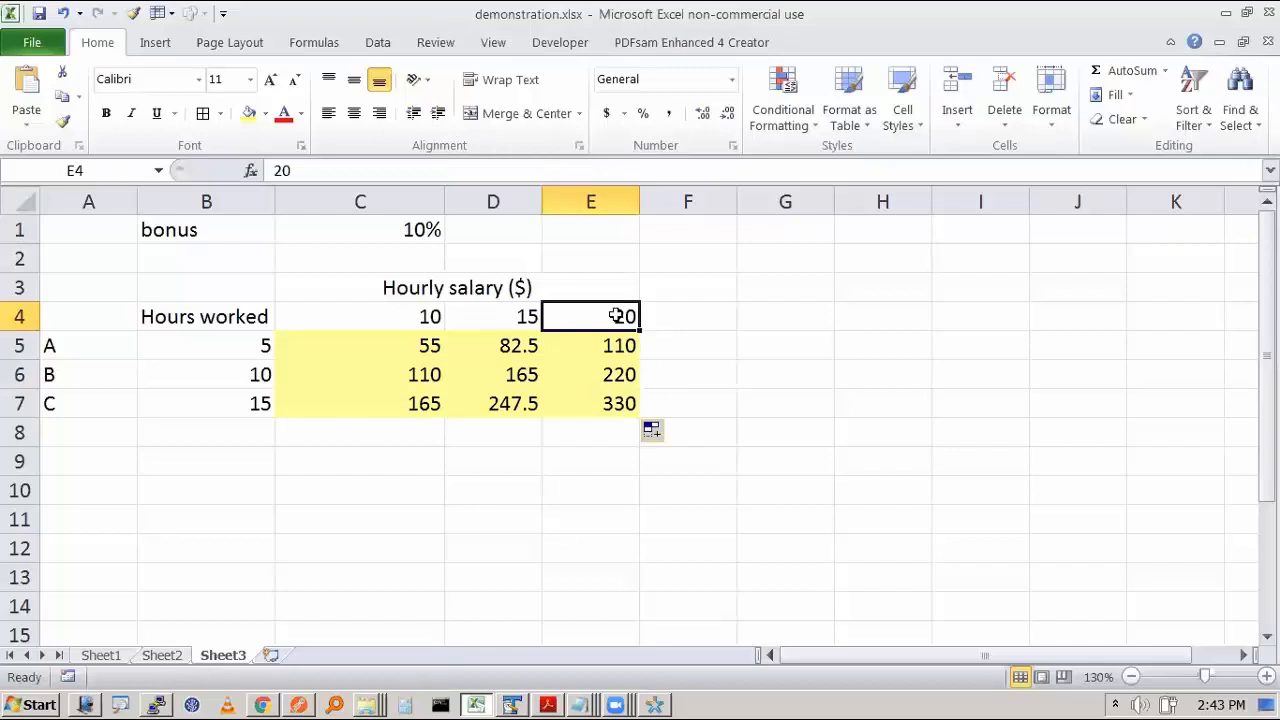
pyautogui.moveTo(617, 316)
pyautogui.mouseDown()
pyautogui.moveTo(580, 363)
pyautogui.moveTo(630, 316)
pyautogui.mouseUp()
pyautogui.click(268, 378)
pyautogui.click(420, 265)
pyautogui.click(414, 228)
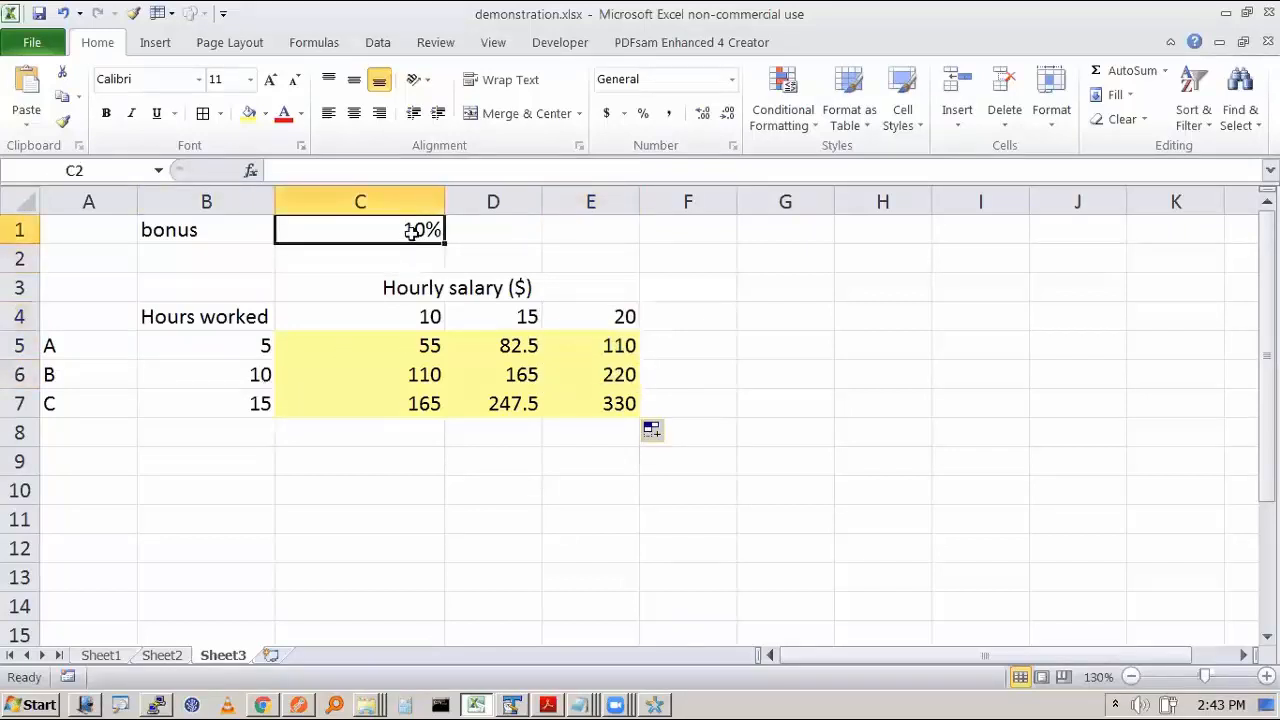
pyautogui.click(575, 372)
pyautogui.press('F2')
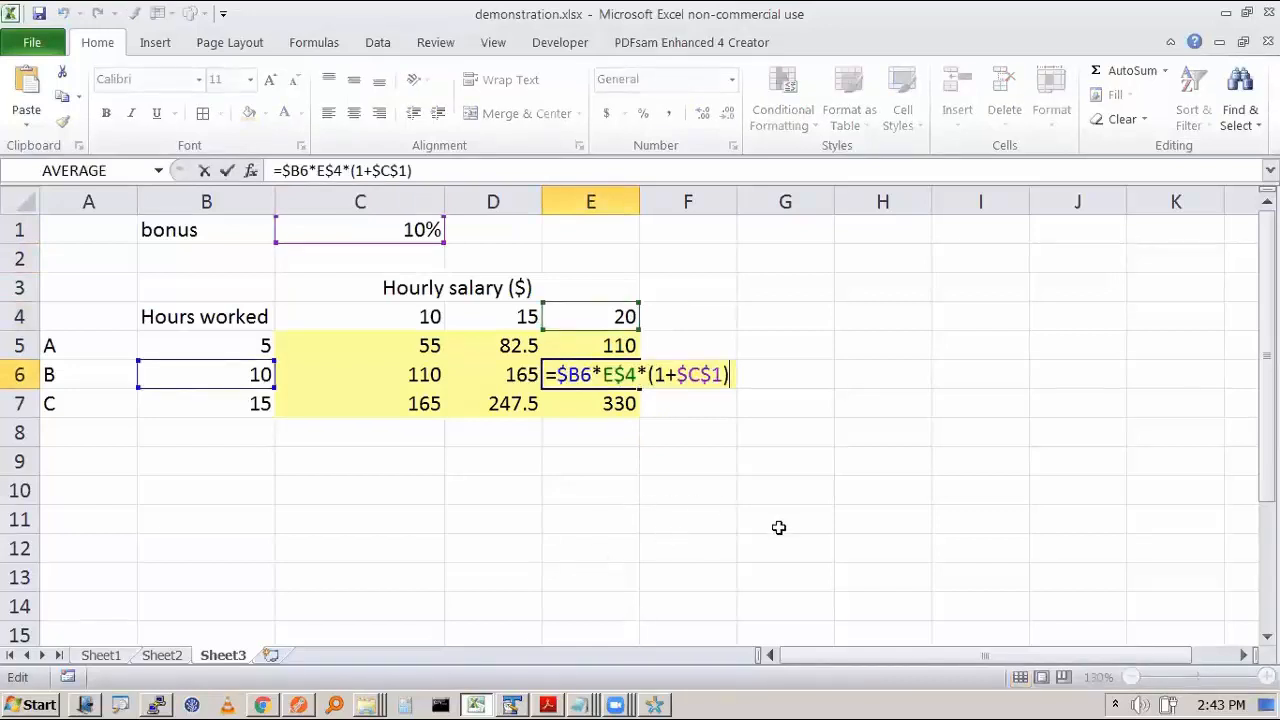
pyautogui.hotkey('ctrl', 'Return')
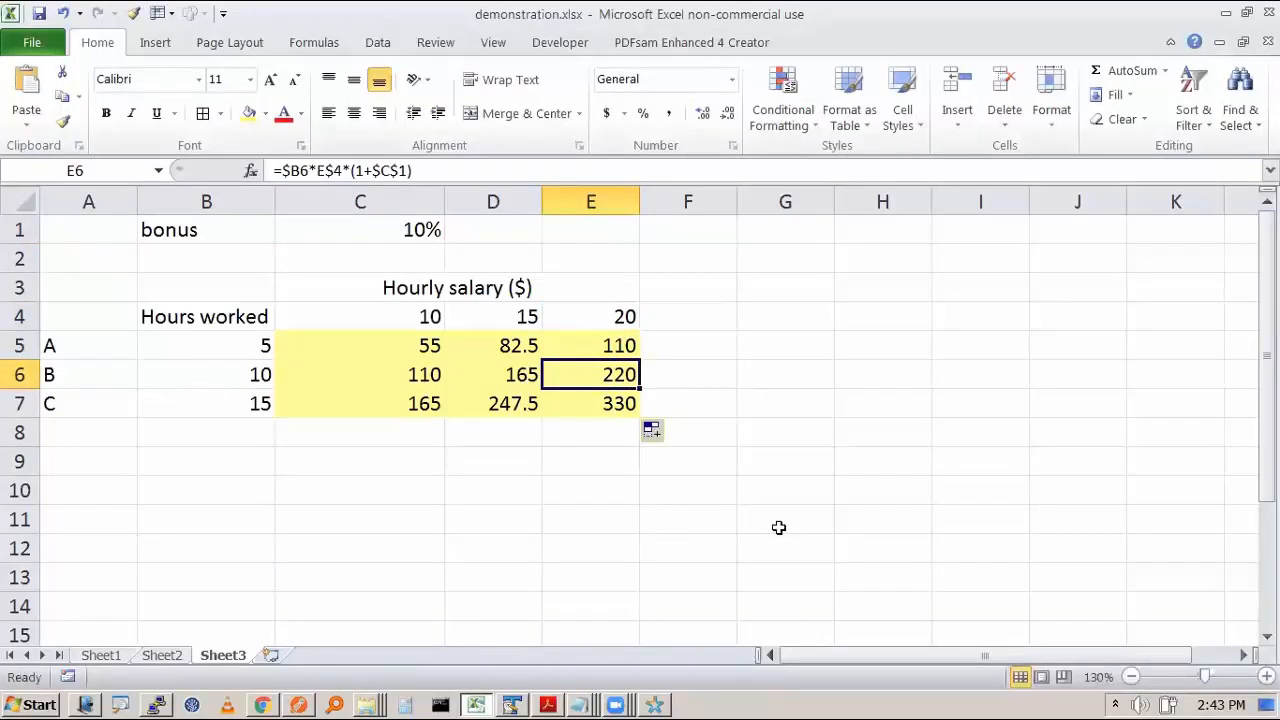
# Browse the neighbouring result cells and inspect the references used by the copied formula in D6
pyautogui.press('Left')
pyautogui.press('Up')
pyautogui.press('Left')
pyautogui.press('Right')
pyautogui.press('Right')
pyautogui.press('Down')
pyautogui.press('Left')
pyautogui.press('F2')
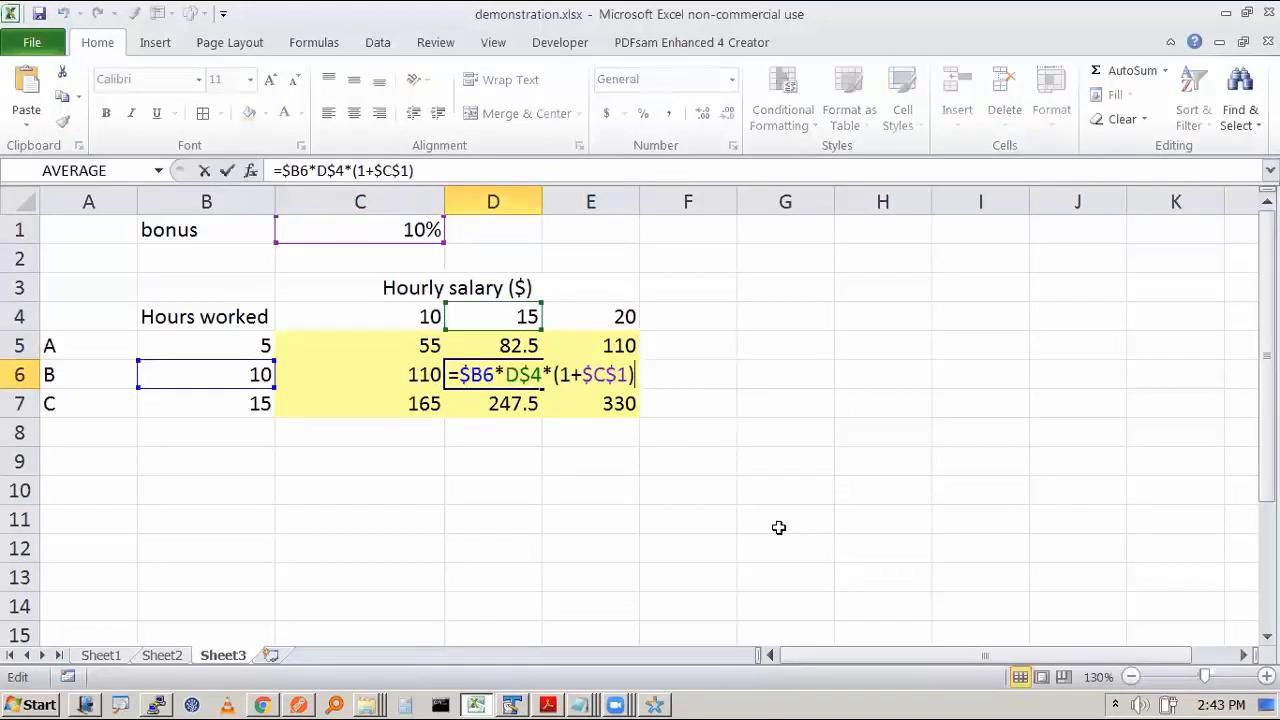